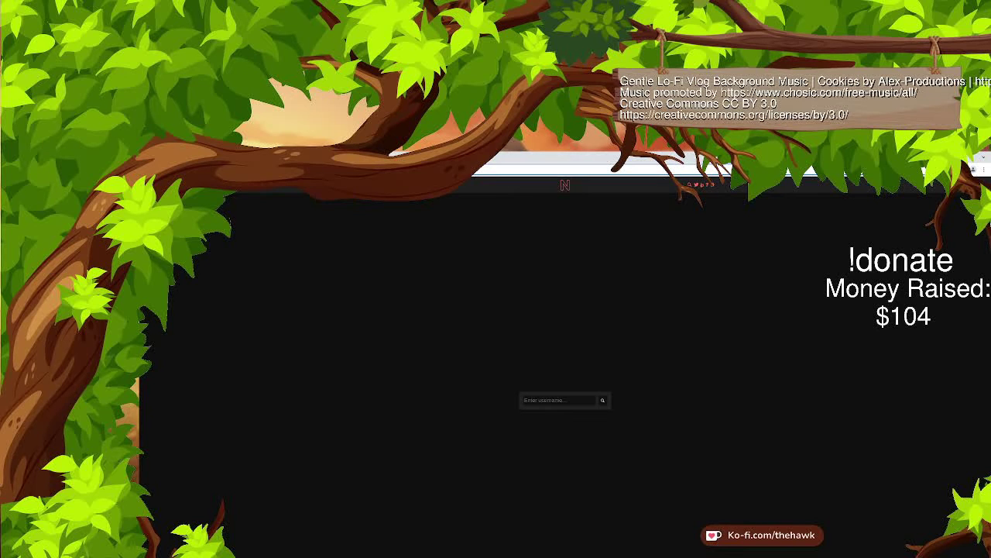
# Step: Search the web for "dungeons and dragons create a character site" and open Wargamer's article on the best online D&D character builders
pyautogui.hotkey('ctrl', 'l')
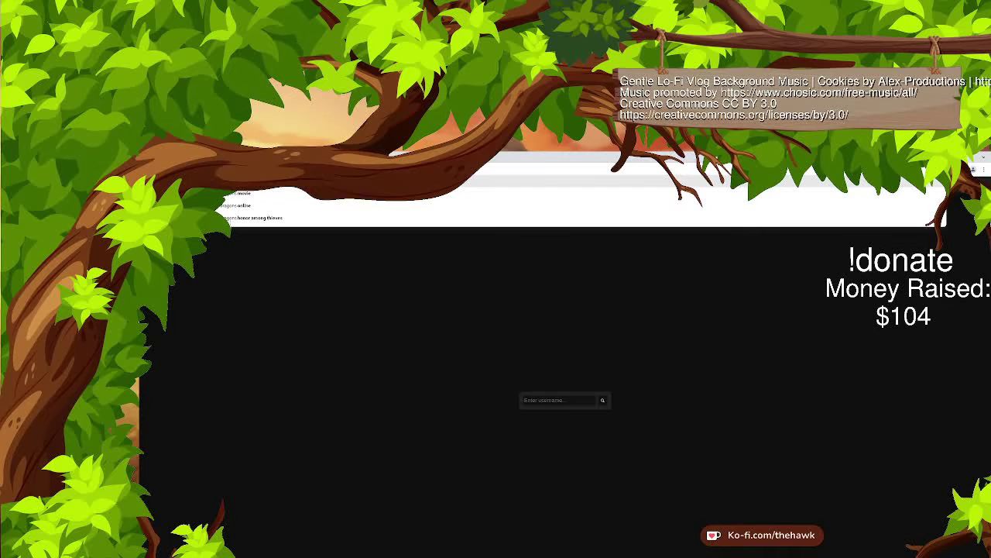
pyautogui.write('create character sheet')
pyautogui.press('Return')
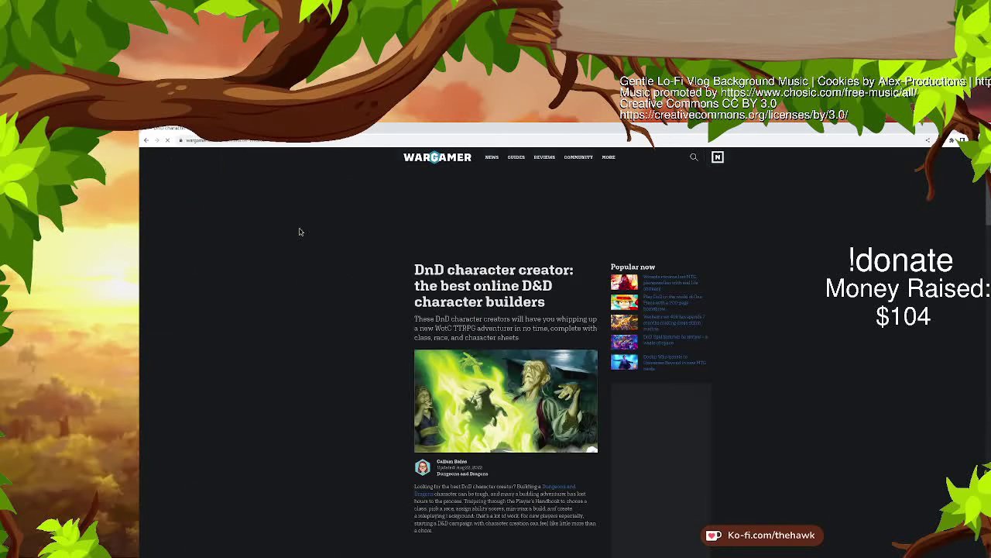
# Step: Read the article's D&D Beyond and Dungeon Master's Vault sections and open the linked Dungeon Master's Vault site
pyautogui.scroll(-1, 422, 465)
pyautogui.scroll(-4, 422, 465)
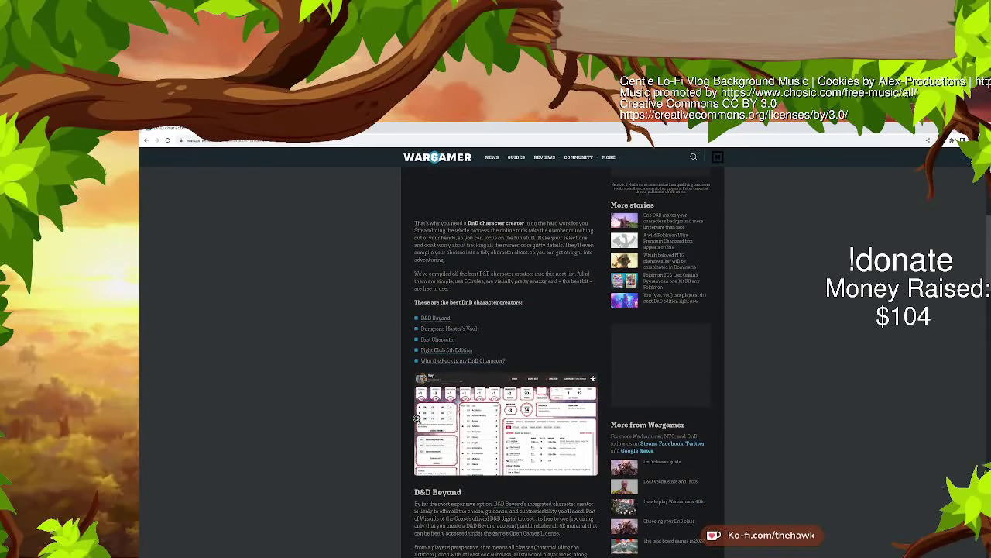
pyautogui.scroll(-1, 416, 418)
pyautogui.scroll(-3, 417, 418)
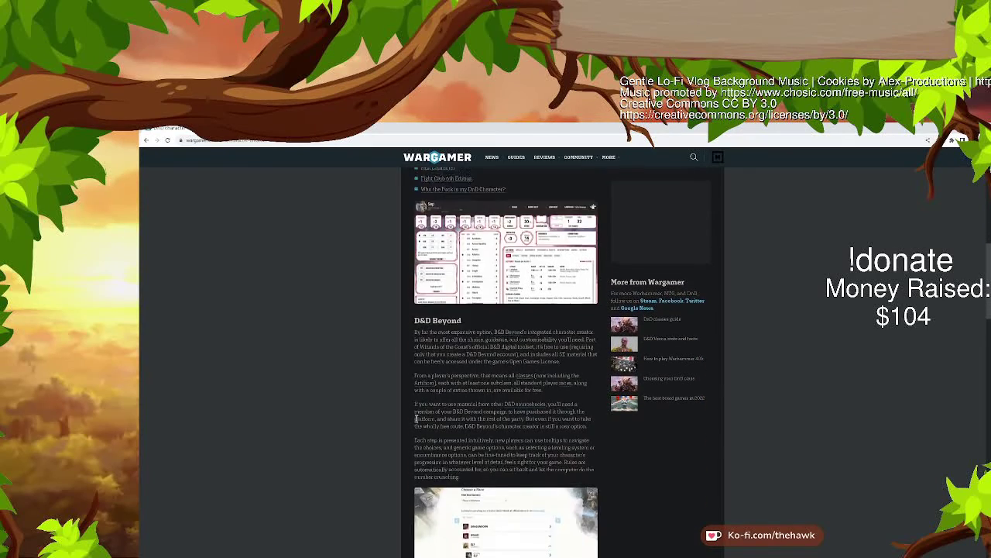
pyautogui.scroll(-4, 417, 418)
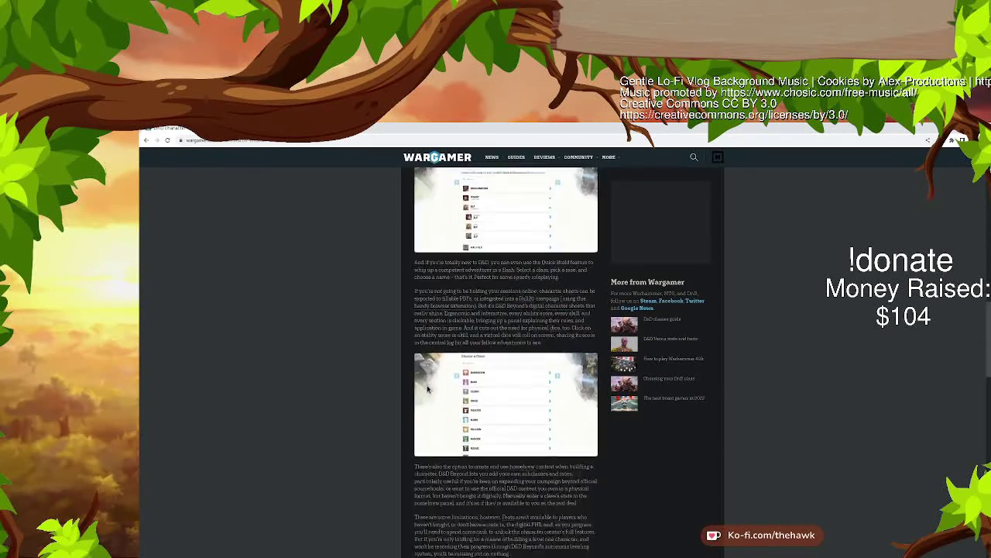
pyautogui.scroll(-3, 428, 389)
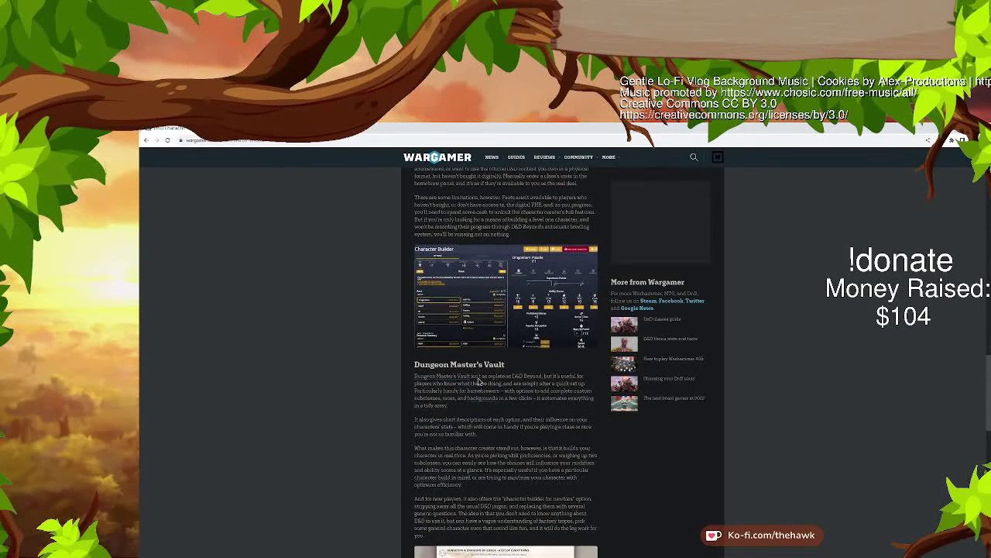
pyautogui.scroll(1, 425, 380)
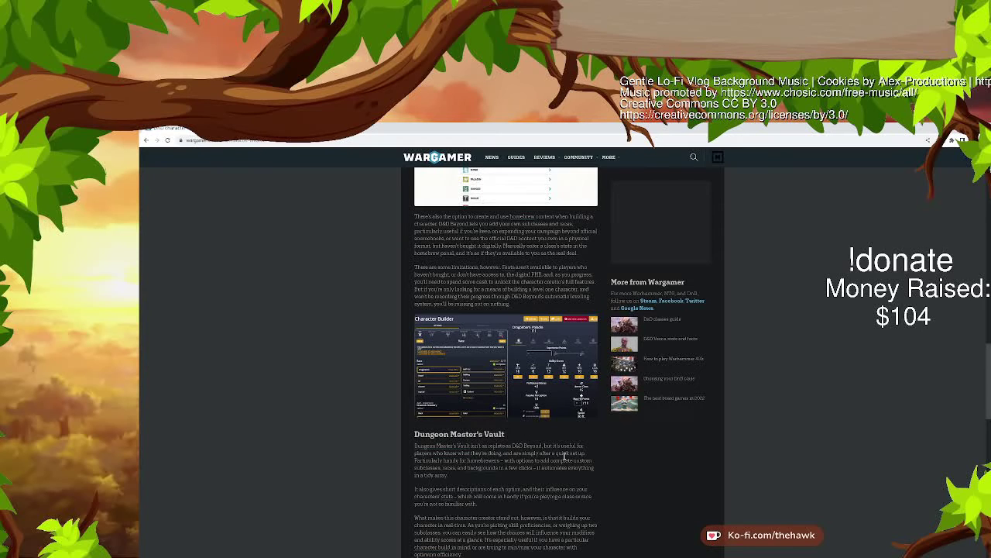
pyautogui.click(457, 449)
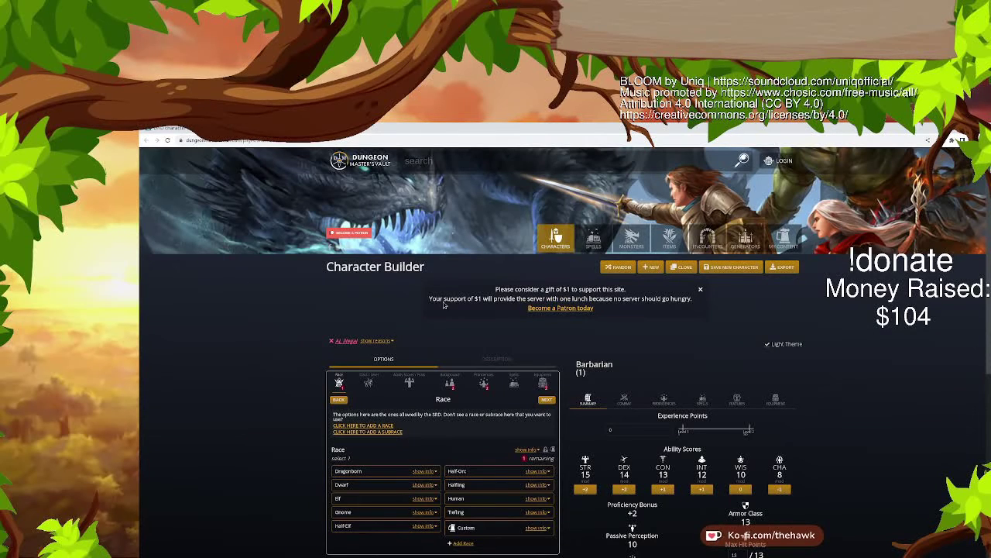
# Step: Examine the race options, ability scores and skills on the Dungeon Master's Vault Character Builder page
pyautogui.scroll(-3, 498, 310)
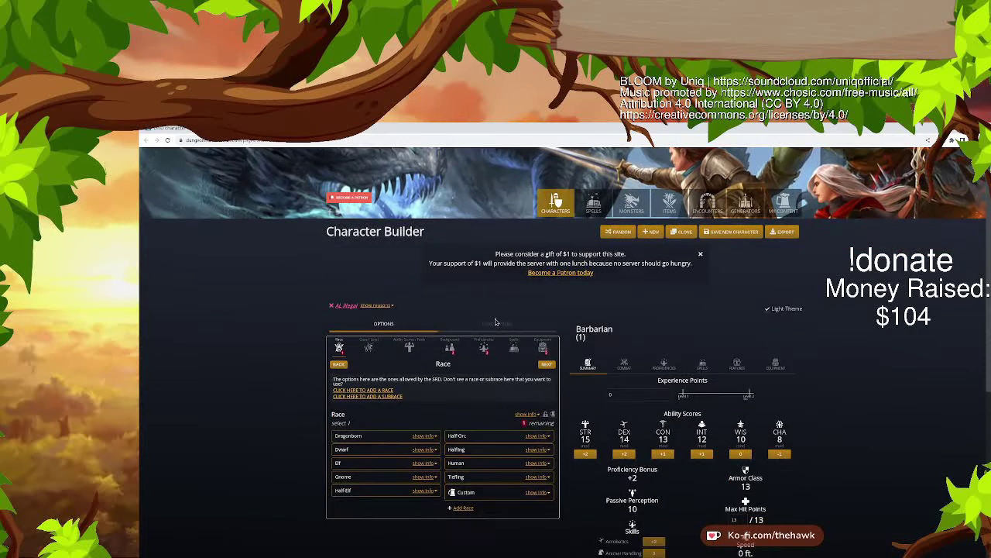
pyautogui.scroll(-1, 496, 331)
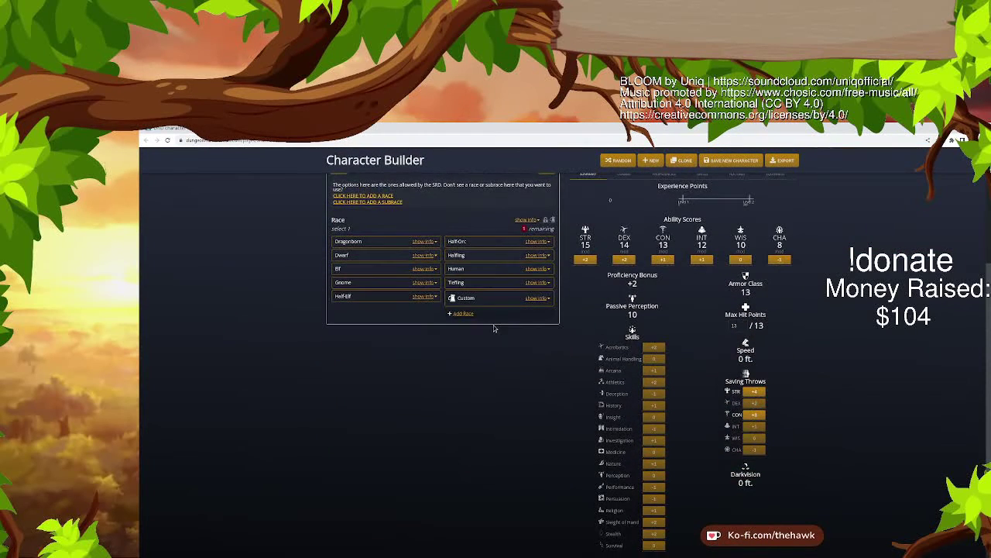
pyautogui.scroll(3, 542, 302)
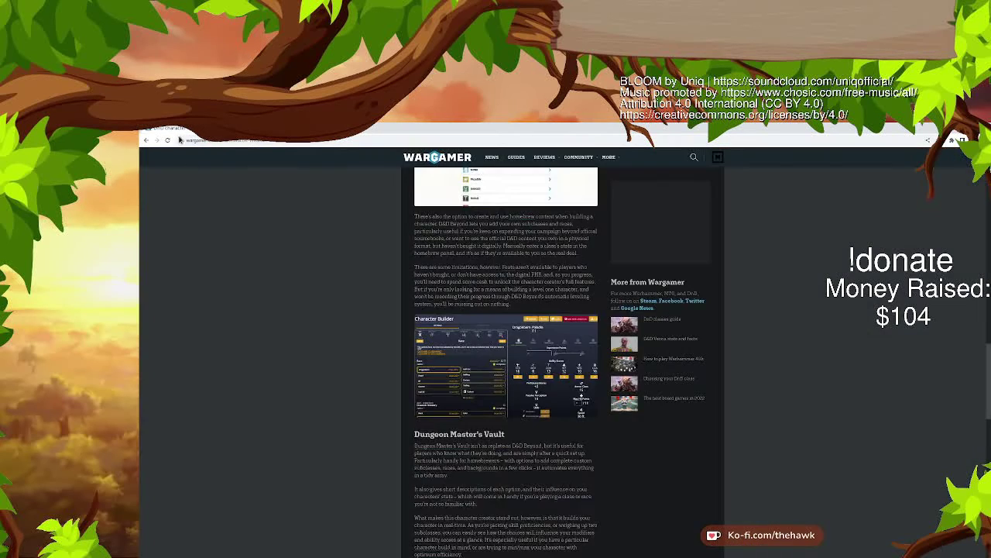
# Step: Return to the Wargamer article, view the Google Play page for Fight Club 5th Edition from its link, and close that page
pyautogui.click(181, 135)
pyautogui.scroll(-3, 275, 335)
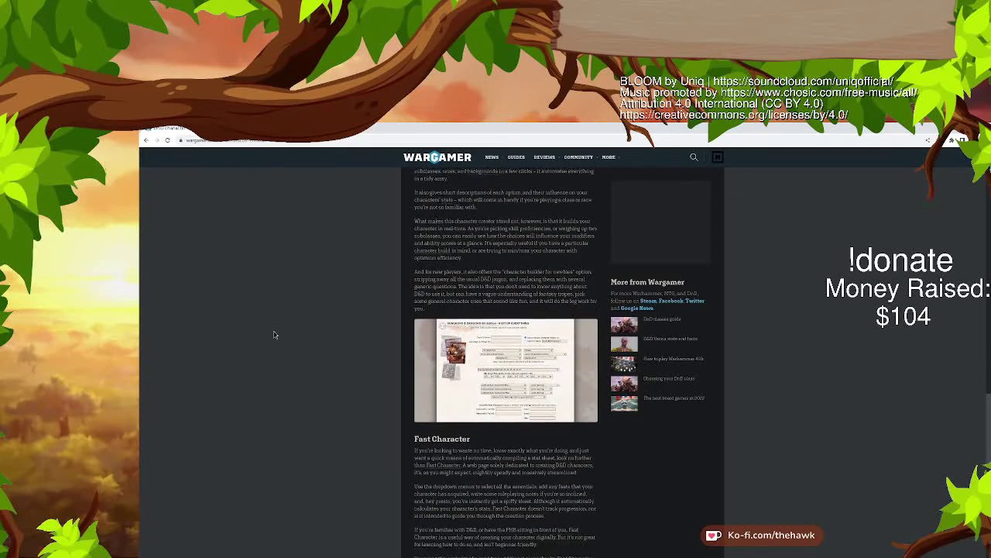
pyautogui.scroll(-4, 275, 335)
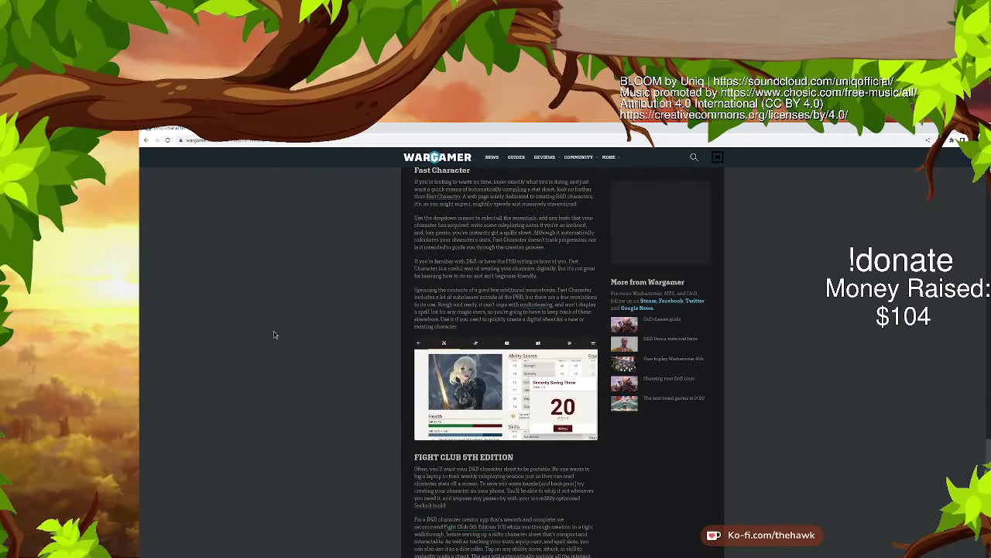
pyautogui.scroll(-1, 380, 411)
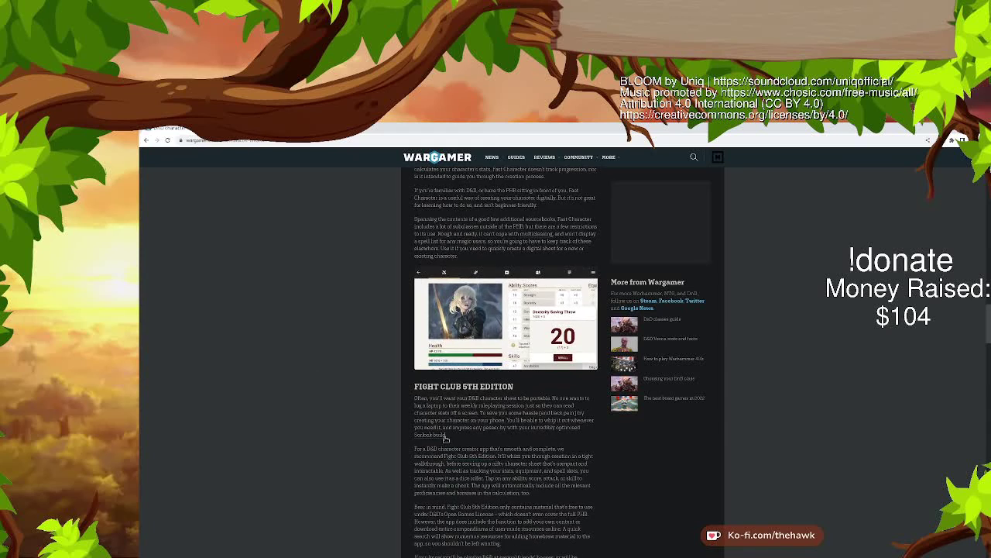
pyautogui.scroll(-1, 447, 438)
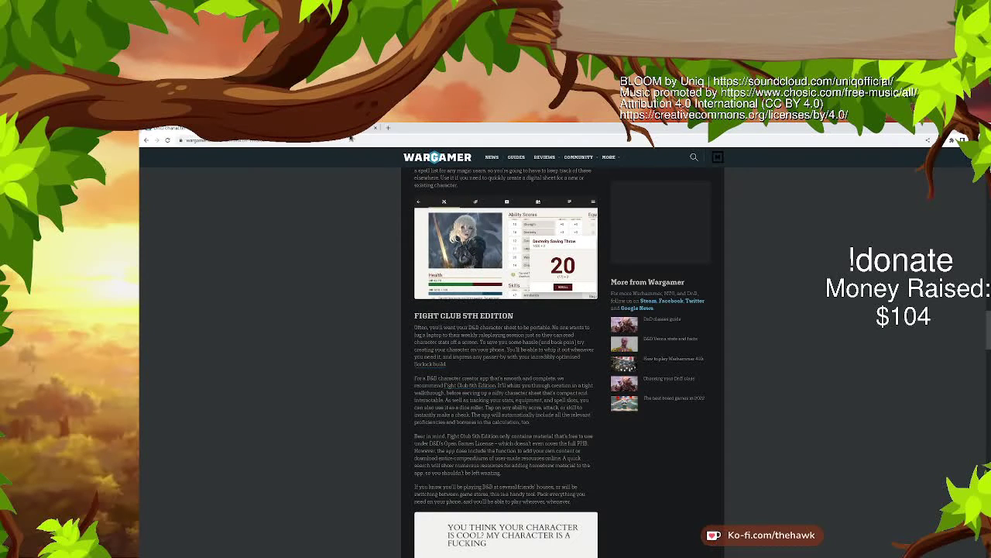
pyautogui.click(464, 244)
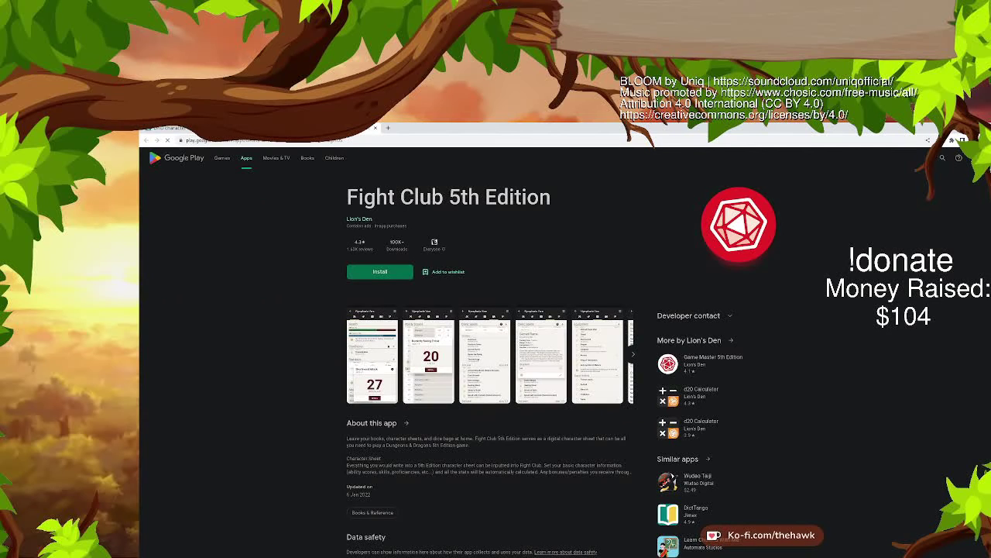
pyautogui.click(376, 128)
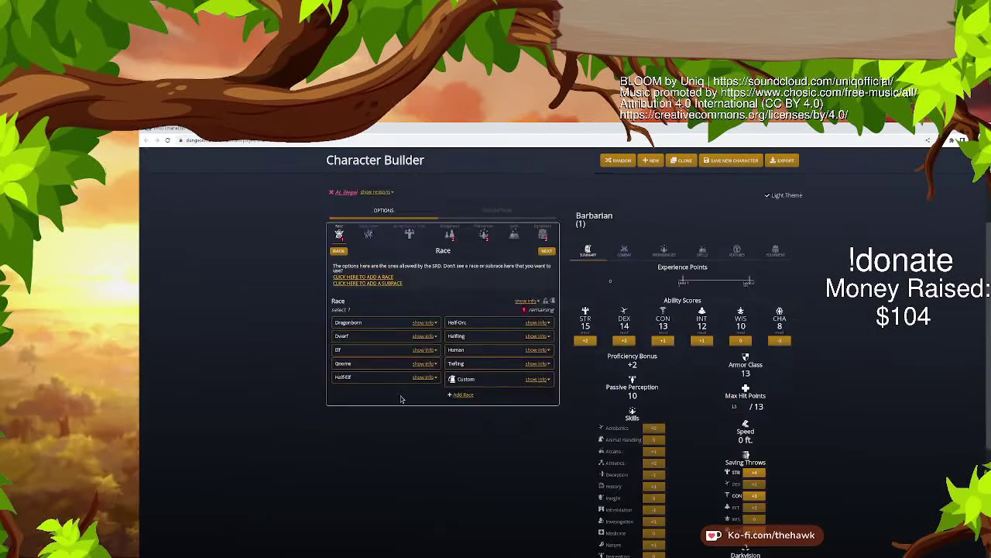
# Step: Go back to the Wargamer article and open its linked random character description generator, "Who the fuck is my DnD Character"
pyautogui.click(162, 136)
pyautogui.scroll(-3, 420, 470)
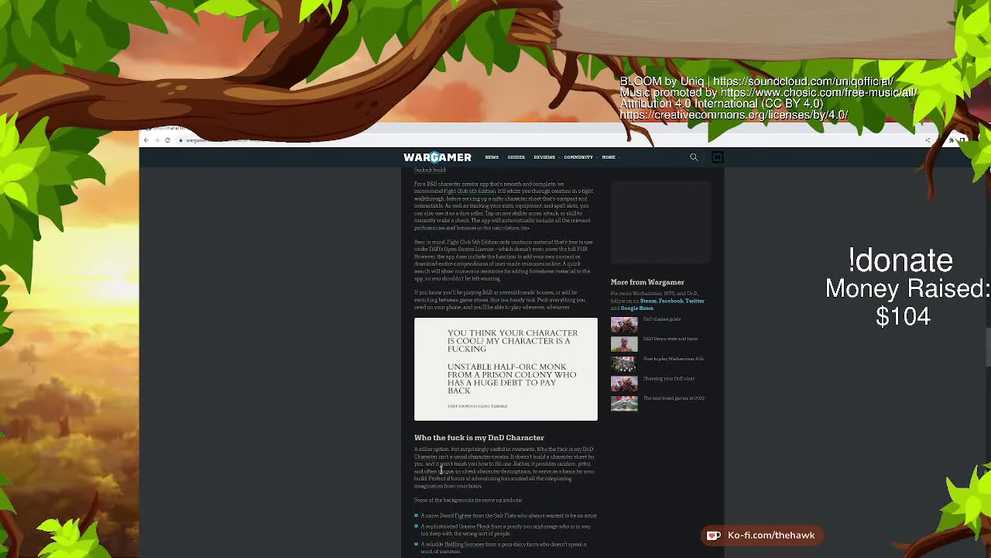
pyautogui.scroll(-1, 455, 468)
pyautogui.doubleClick(459, 384)
pyautogui.click(473, 402)
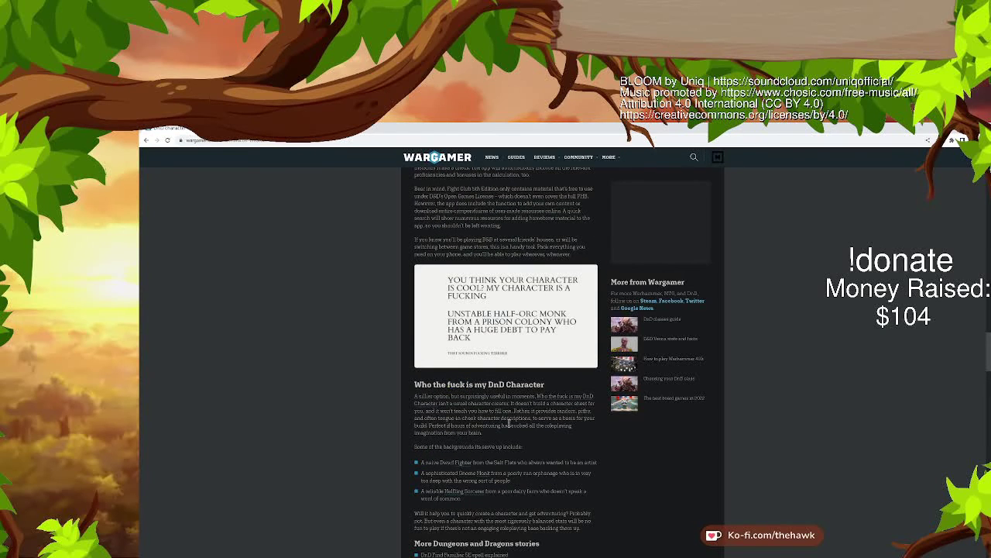
pyautogui.scroll(-1, 447, 405)
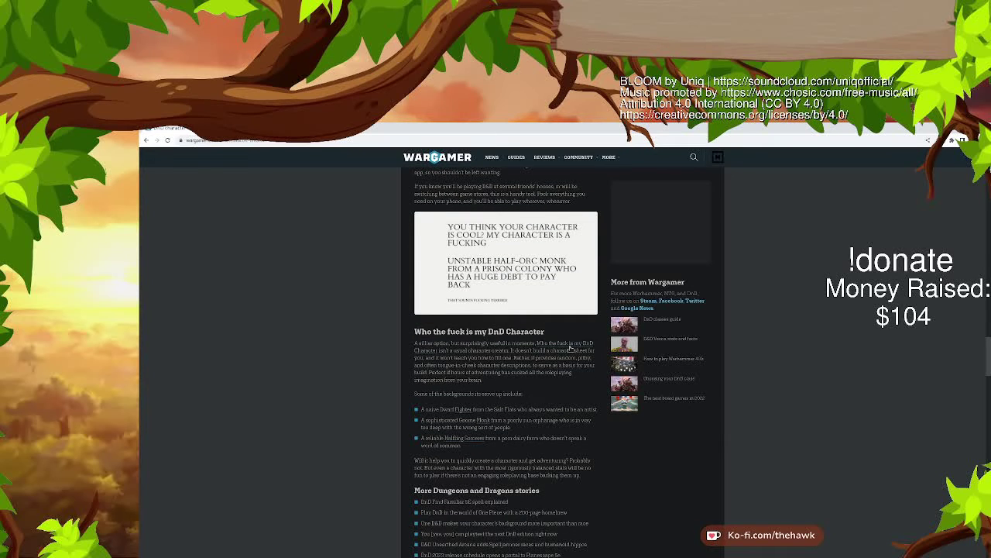
pyautogui.click(376, 128)
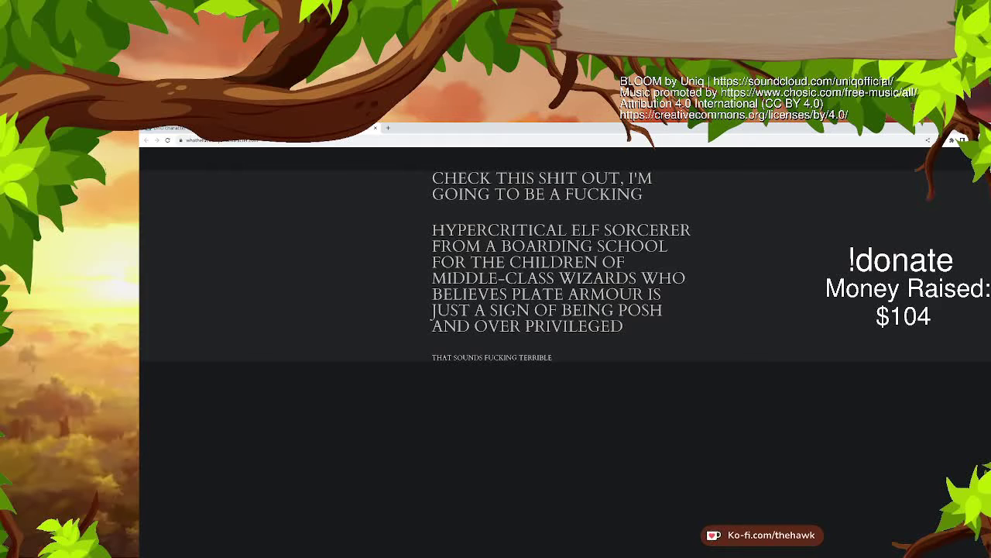
# Step: Leave the Wargamer article for the search results and open the "D&D Character Creator - GitHub Pages" result
pyautogui.click(174, 127)
pyautogui.scroll(-2, 155, 183)
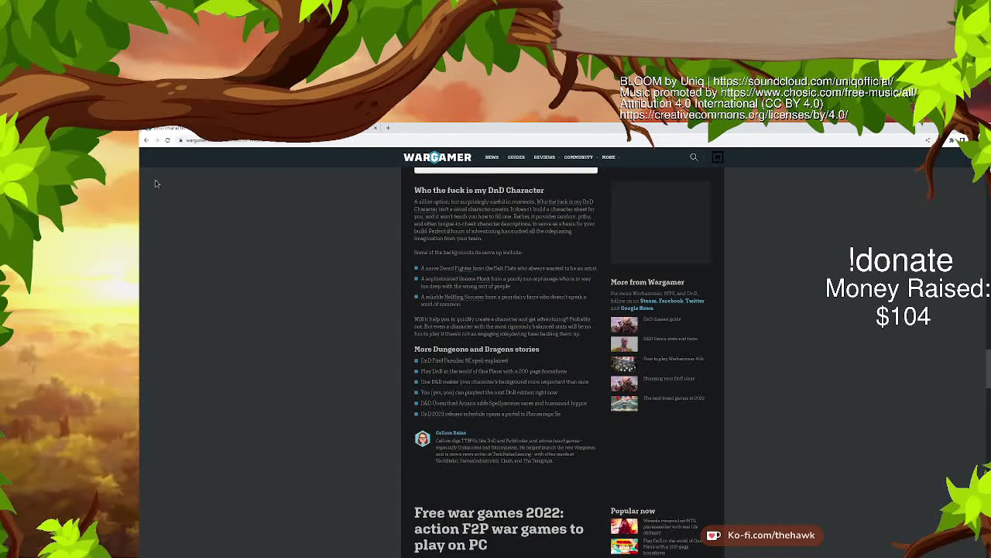
pyautogui.click(146, 141)
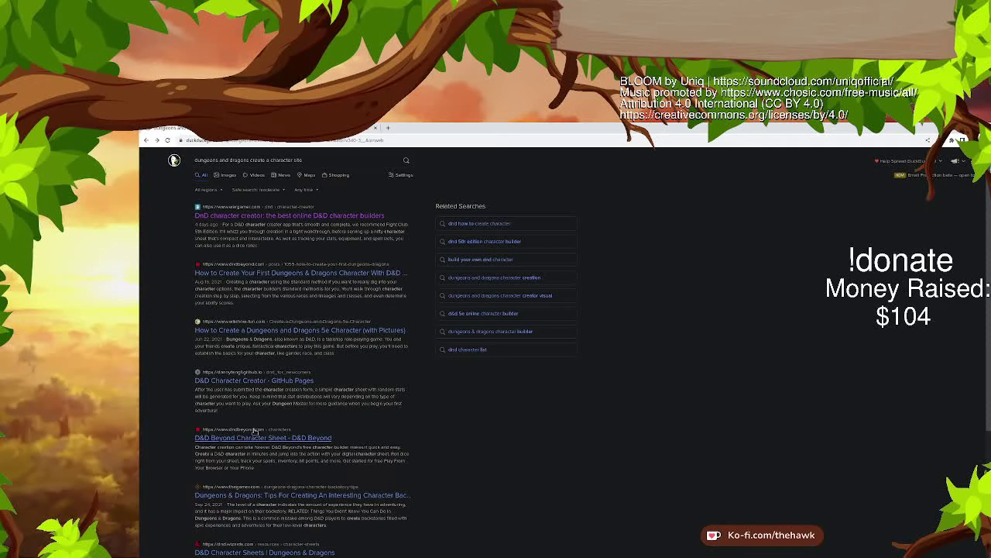
pyautogui.click(254, 380)
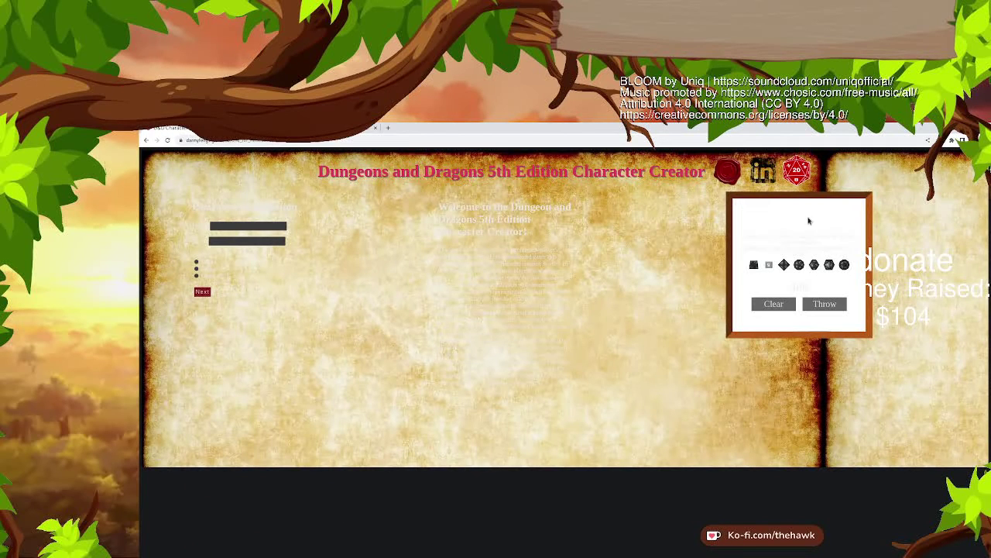
# Step: Turn off the Dark Reader extension for the character creator site and close the extension's popup
pyautogui.click(952, 141)
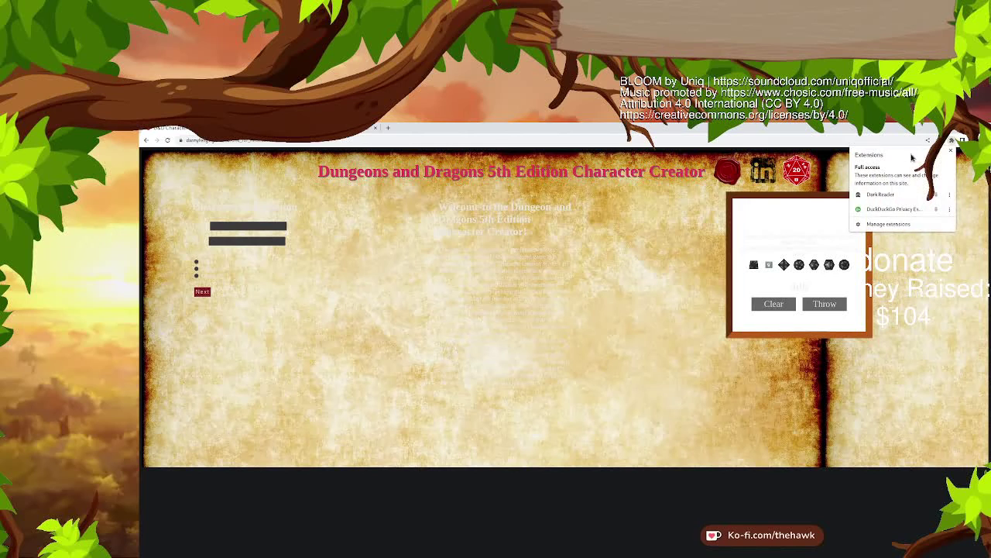
pyautogui.click(891, 193)
pyautogui.click(892, 169)
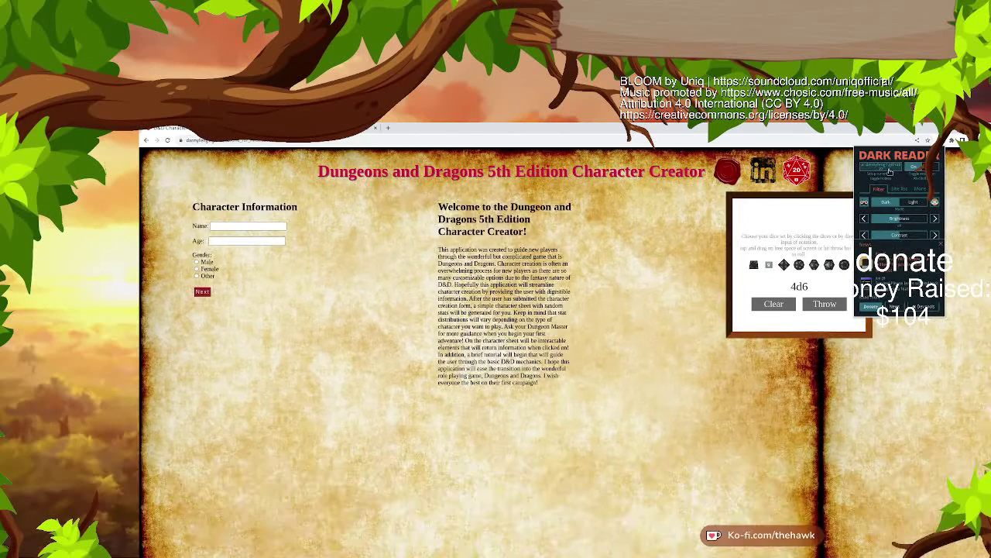
pyautogui.click(634, 228)
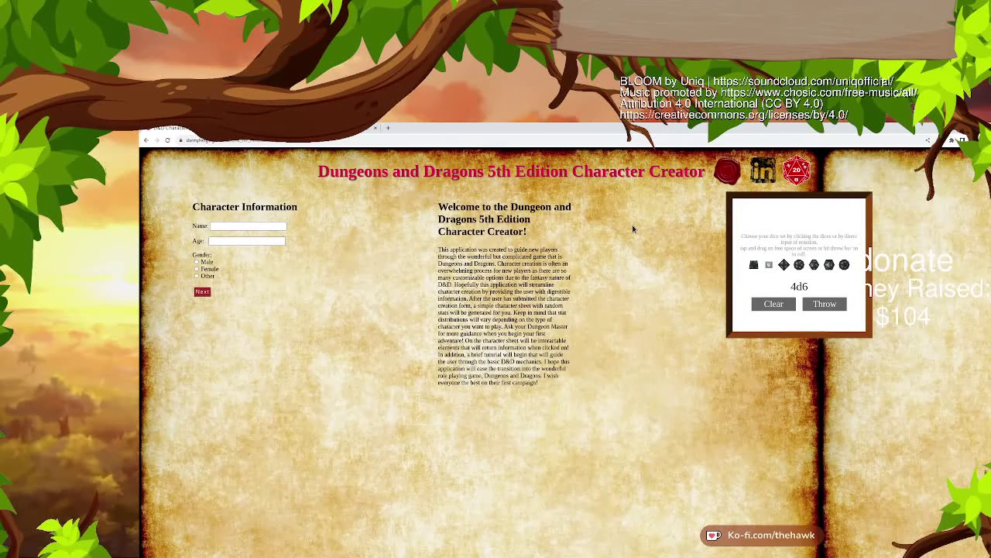
# Step: Fill in the character information with name Hawkman, age 24 and gender Male, and continue to the class options
pyautogui.click(243, 226)
pyautogui.press('Tab')
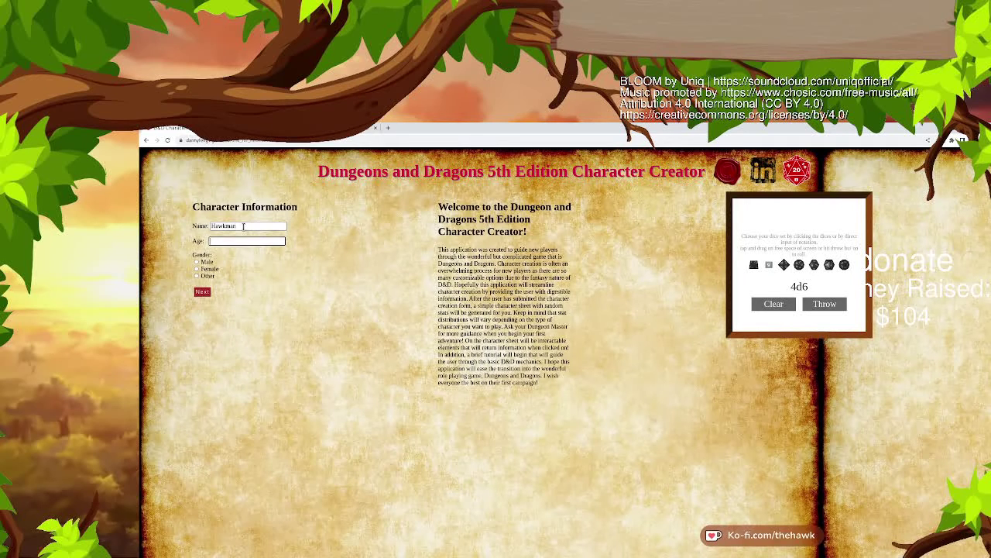
pyautogui.write('24')
pyautogui.click(198, 267)
pyautogui.click(202, 291)
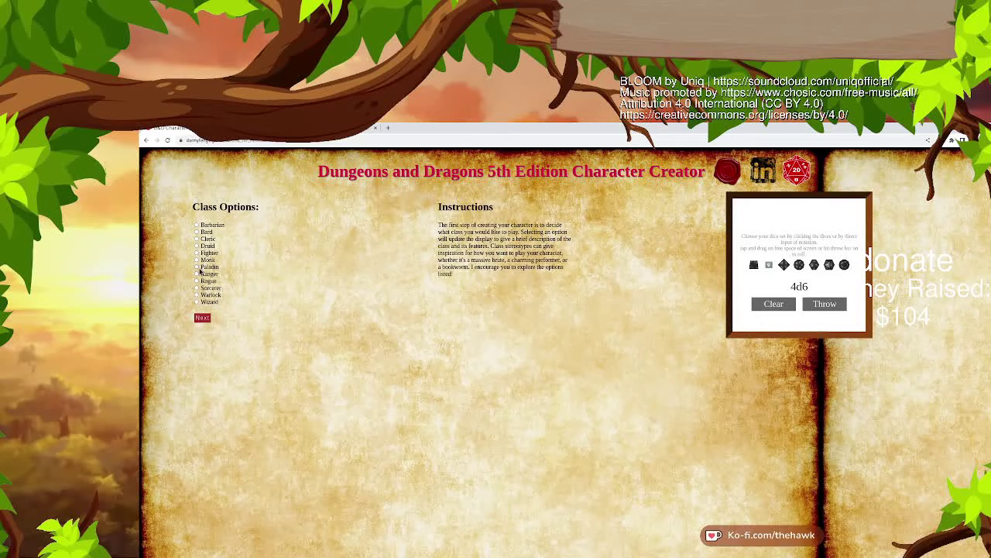
# Step: Choose the Ranger class and the Human race, and create the character
pyautogui.click(196, 273)
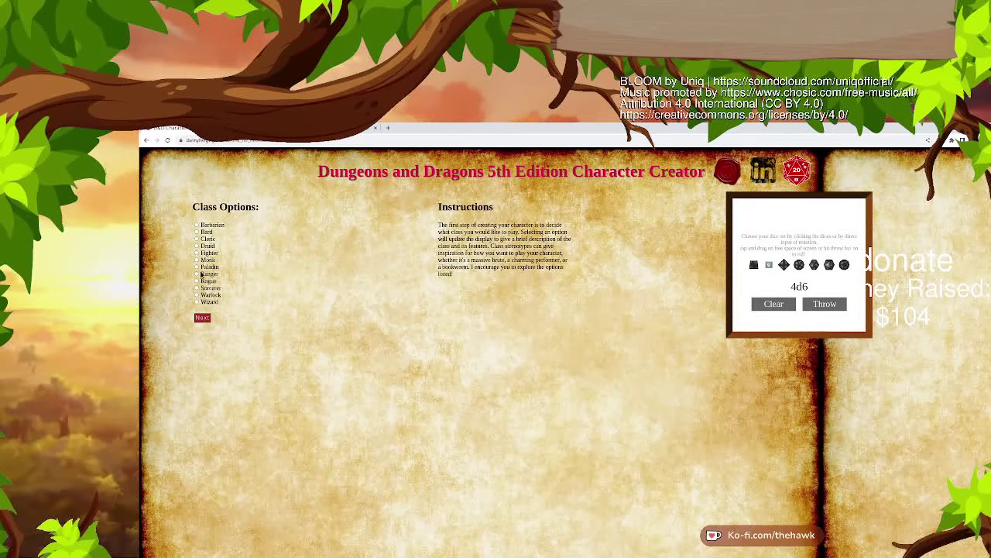
pyautogui.click(203, 317)
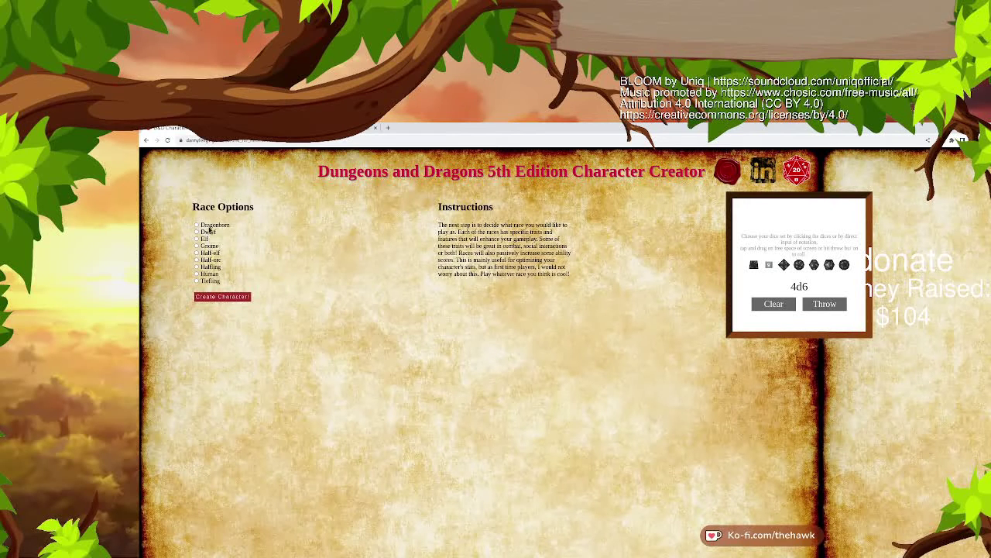
pyautogui.click(211, 274)
pyautogui.click(219, 297)
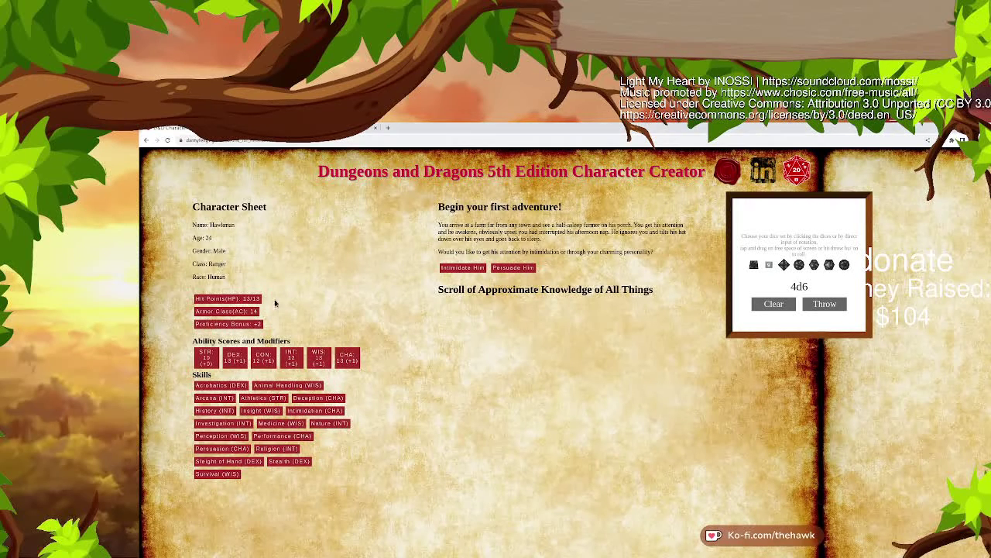
# Step: Go back to the search results from the created character sheet and look through further character creator entries
pyautogui.click(145, 140)
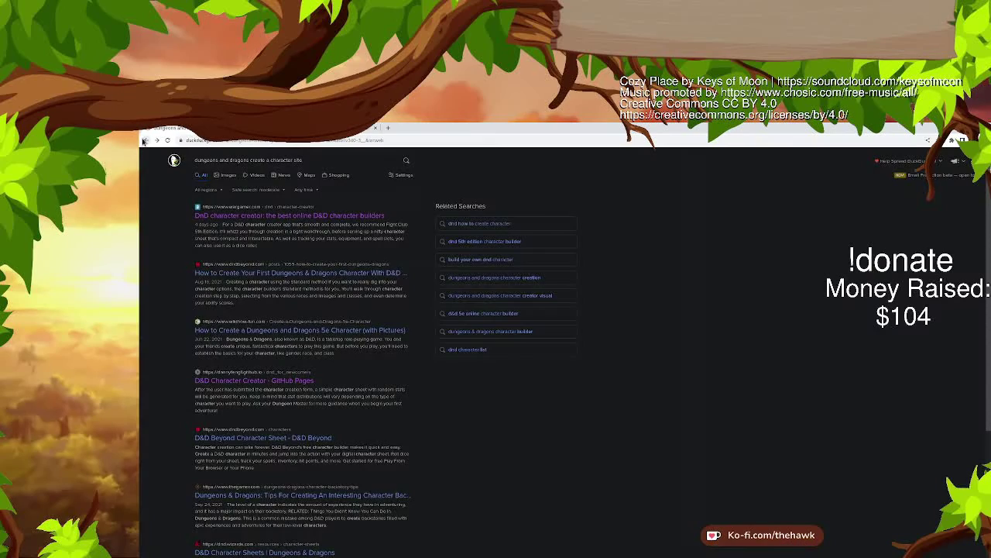
pyautogui.scroll(-2, 271, 464)
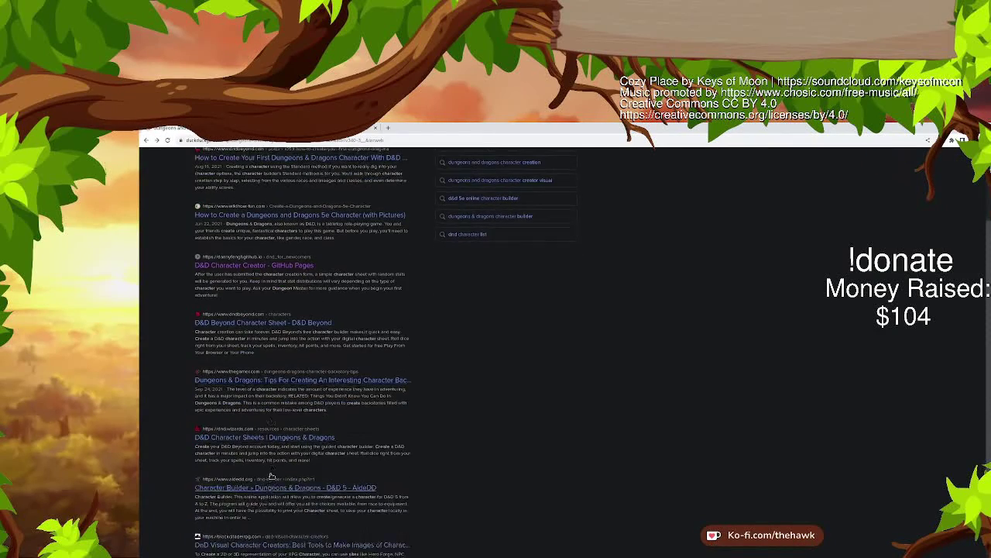
pyautogui.scroll(-2, 271, 471)
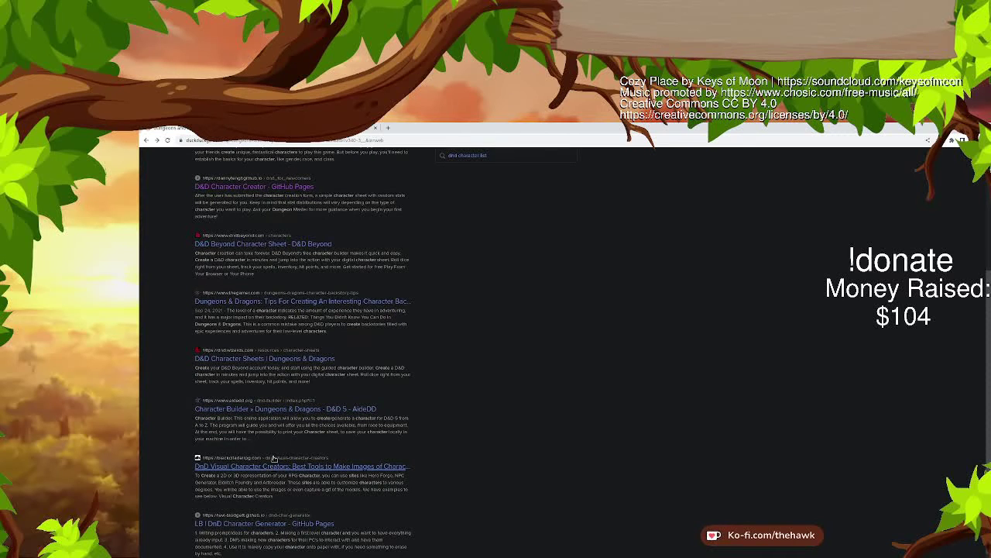
# Step: Open the site upfcharactersheet.netlify.app
pyautogui.click(426, 139)
pyautogui.write('up character')
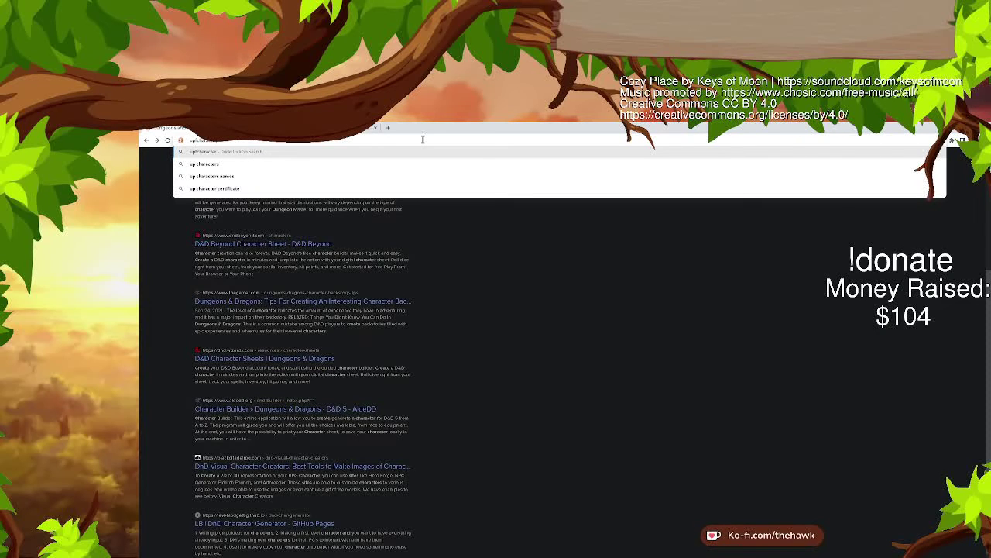
pyautogui.write(' sheet.netlify.app')
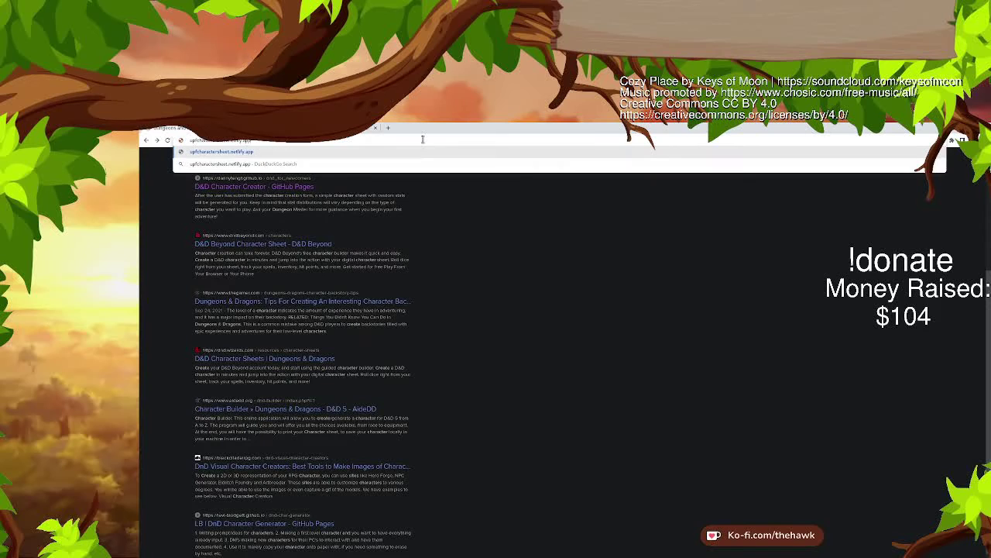
pyautogui.press('Return')
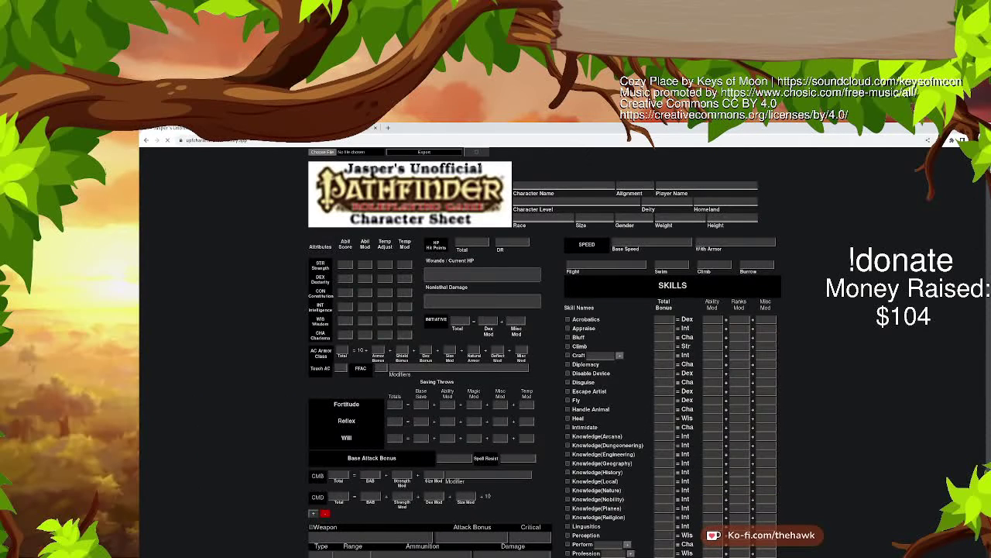
# Step: Turn off the Dark Reader extension for the Pathfinder character sheet site and close the extension's popup
pyautogui.click(952, 142)
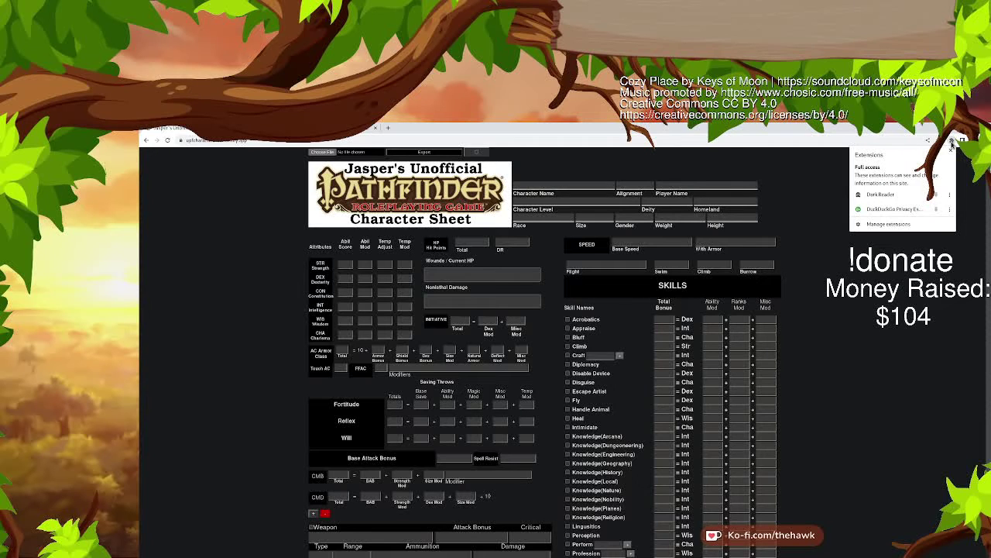
pyautogui.click(881, 194)
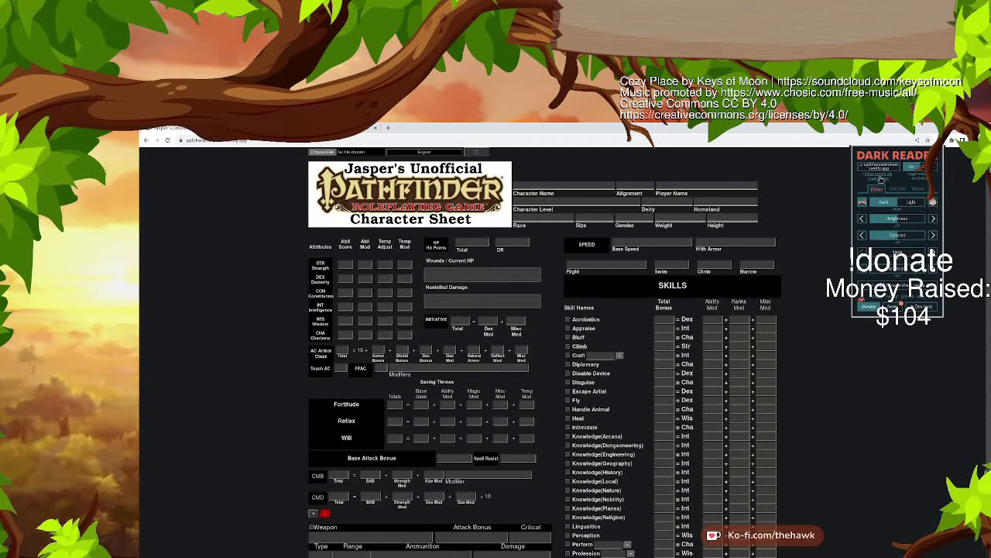
pyautogui.click(871, 165)
pyautogui.click(810, 187)
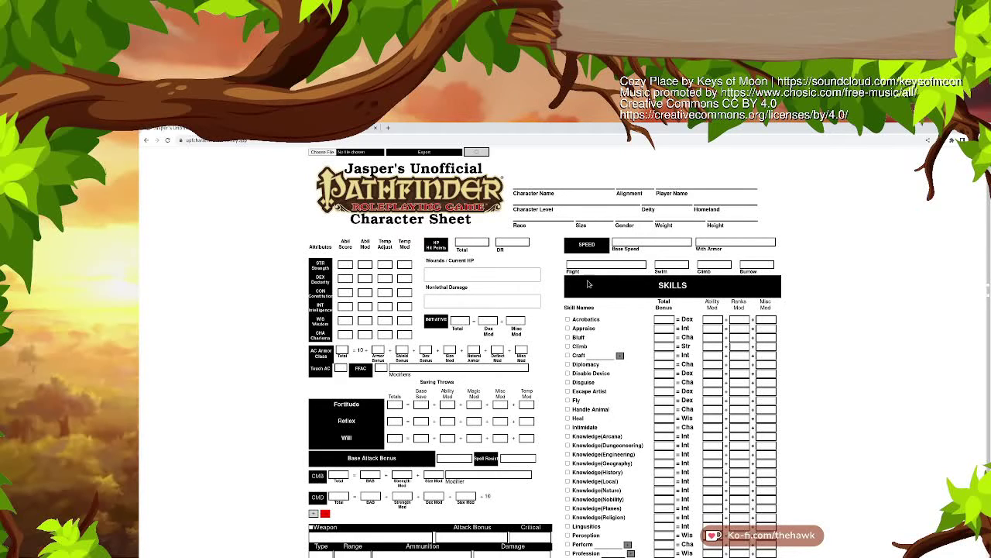
# Step: Examine the Pathfinder character sheet's skills list, attack bonus and combat maneuver sections
pyautogui.scroll(-2, 565, 318)
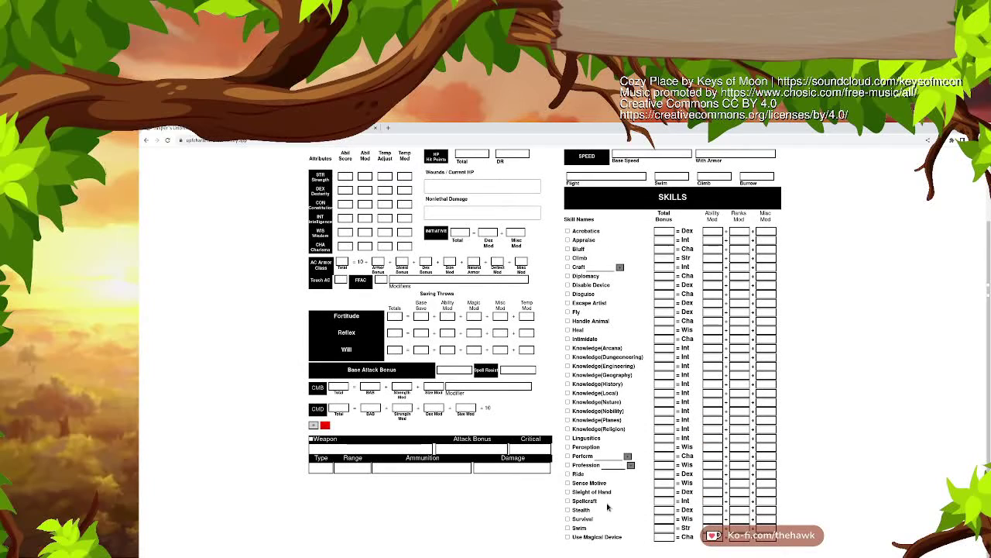
pyautogui.moveTo(568, 292); pyautogui.dragTo(616, 404)
pyautogui.click(617, 409)
pyautogui.scroll(2, 335, 386)
pyautogui.moveTo(335, 442); pyautogui.dragTo(418, 484)
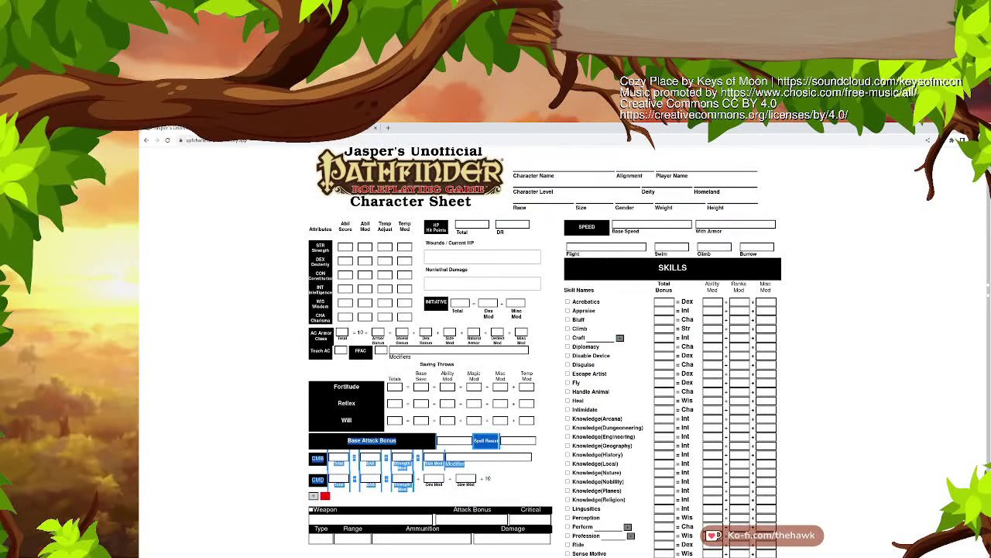
pyautogui.click(464, 467)
pyautogui.scroll(1, 537, 272)
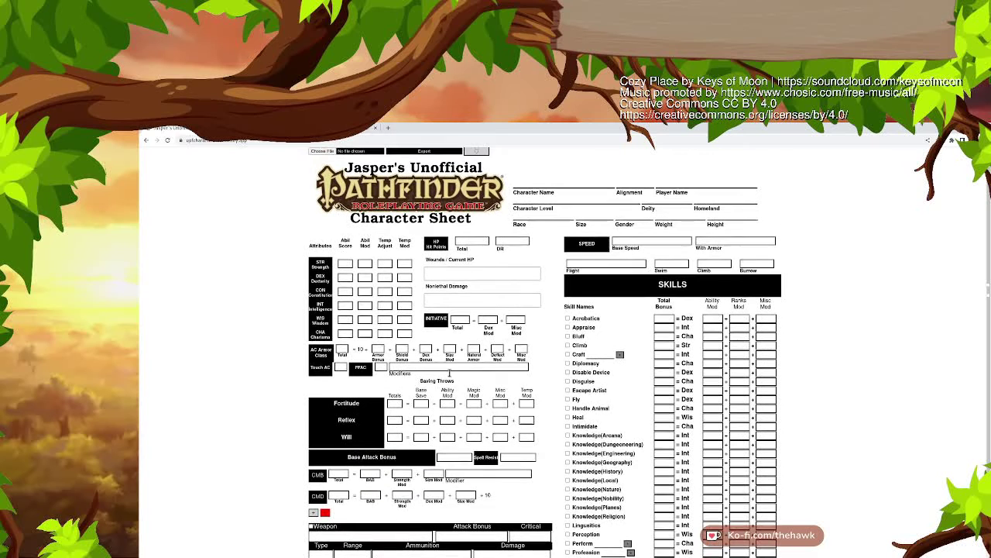
# Step: Search the web for "simple character creator 5e" in a new tab
pyautogui.click(387, 128)
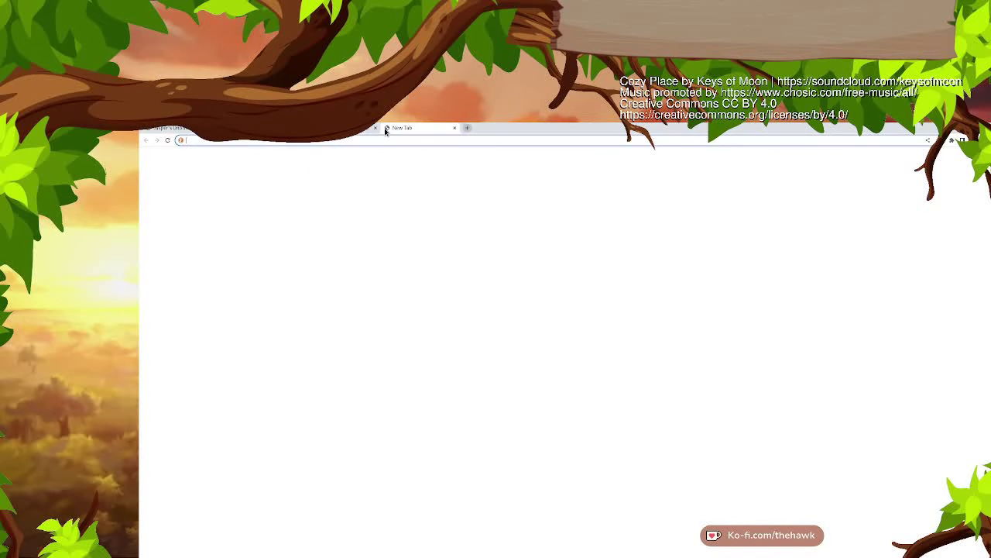
pyautogui.write('simple cha')
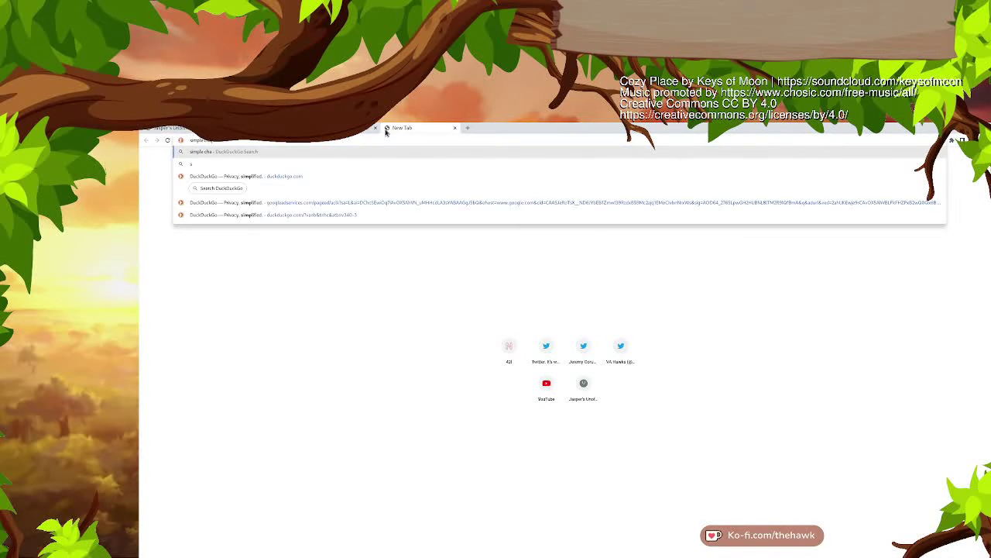
pyautogui.write('racter creator')
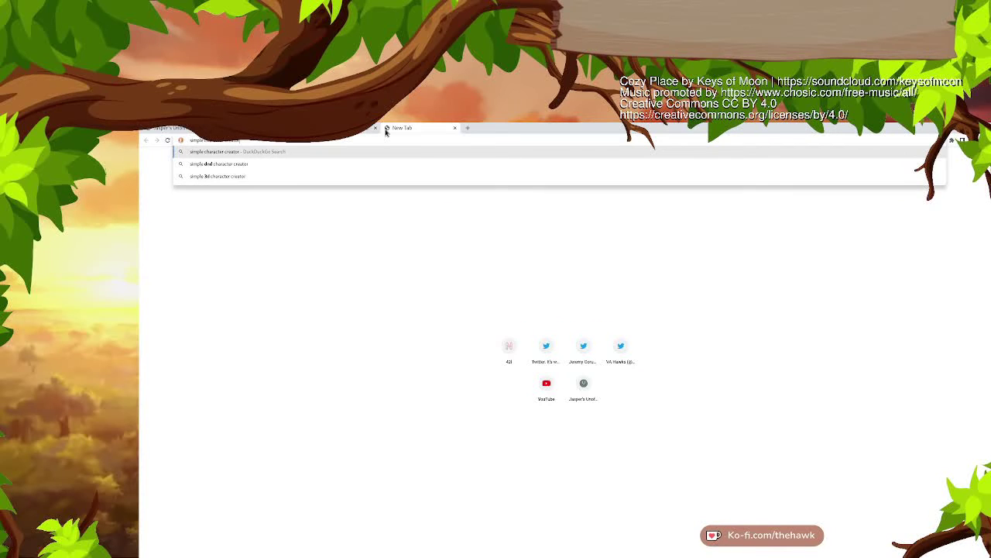
pyautogui.write(' 5e')
pyautogui.press('Return')
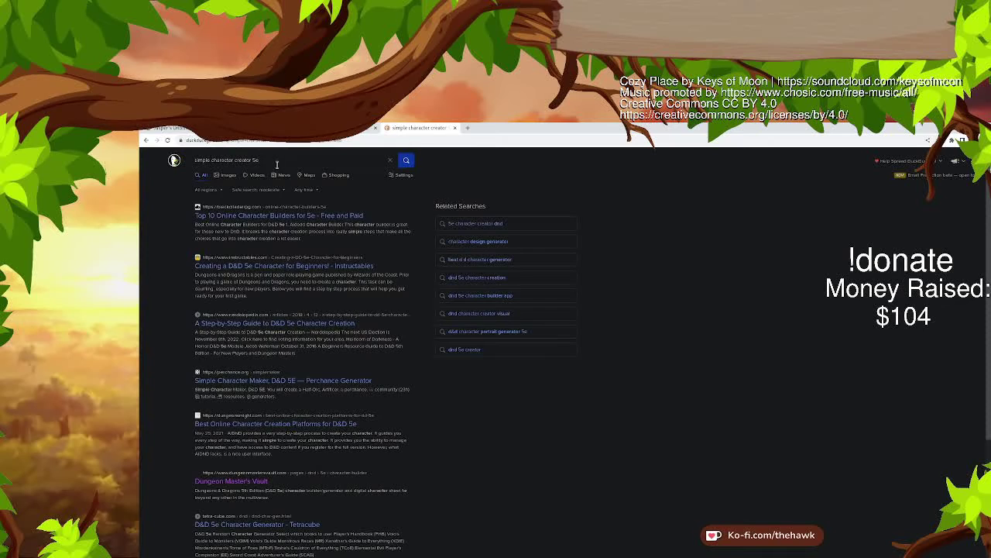
# Step: Open the "Top 10 Online Character Builders for 5e - Free and Paid" result and turn off Dark Reader for that site
pyautogui.click(284, 217)
pyautogui.scroll(-2, 498, 392)
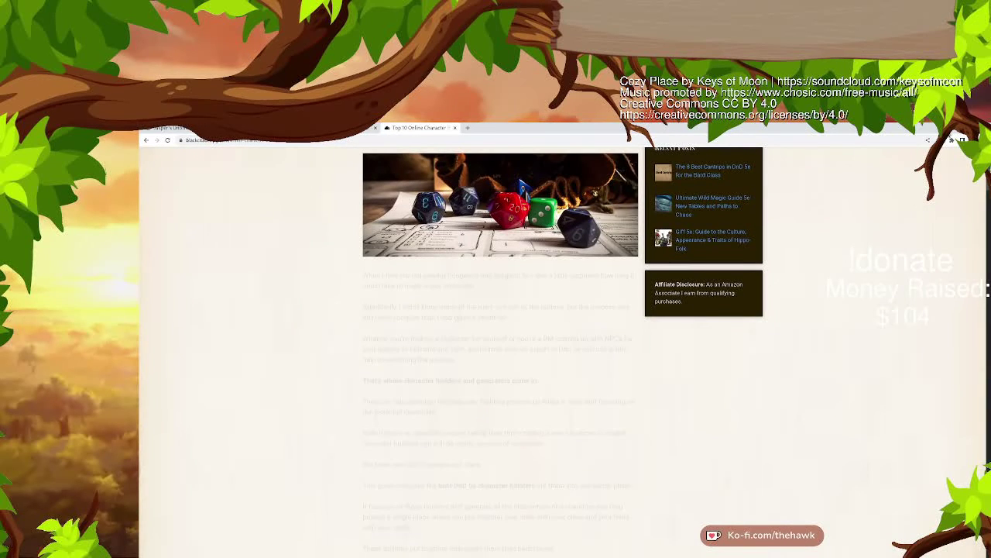
pyautogui.click(953, 142)
pyautogui.click(883, 195)
pyautogui.click(880, 166)
pyautogui.click(833, 232)
# Step: Open the DDNext builder from the article's comparison table in a new tab, view it and close the tab
pyautogui.scroll(-5, 635, 302)
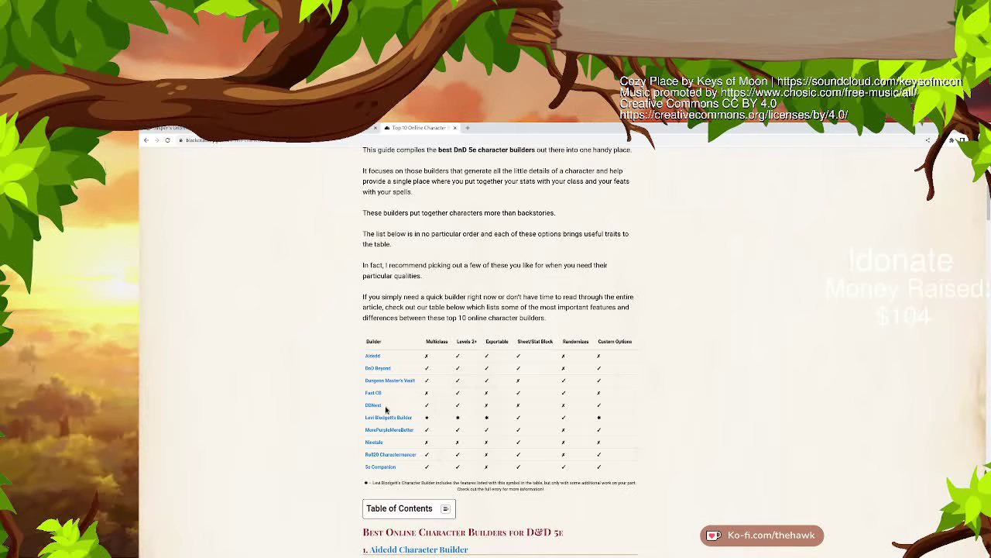
pyautogui.middleClick(402, 416)
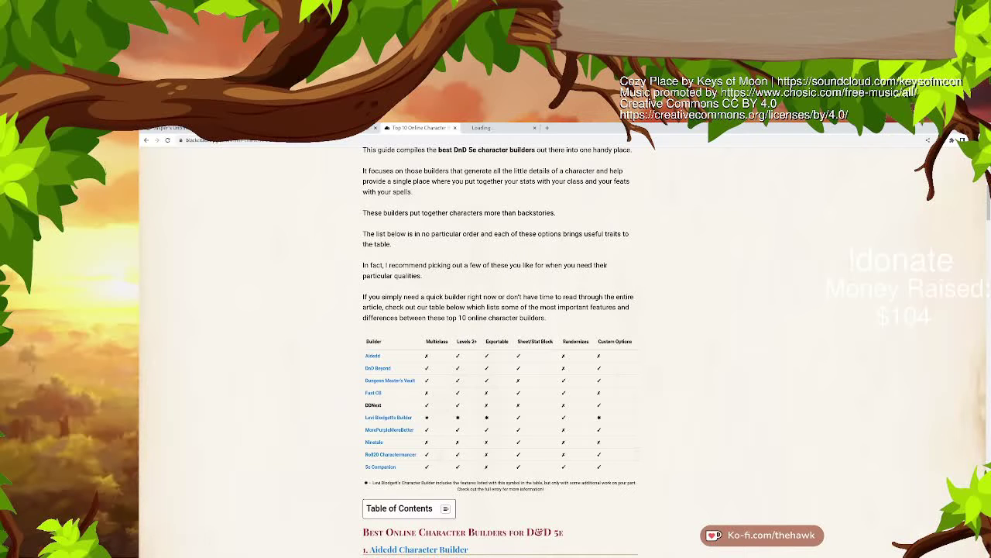
pyautogui.click(503, 128)
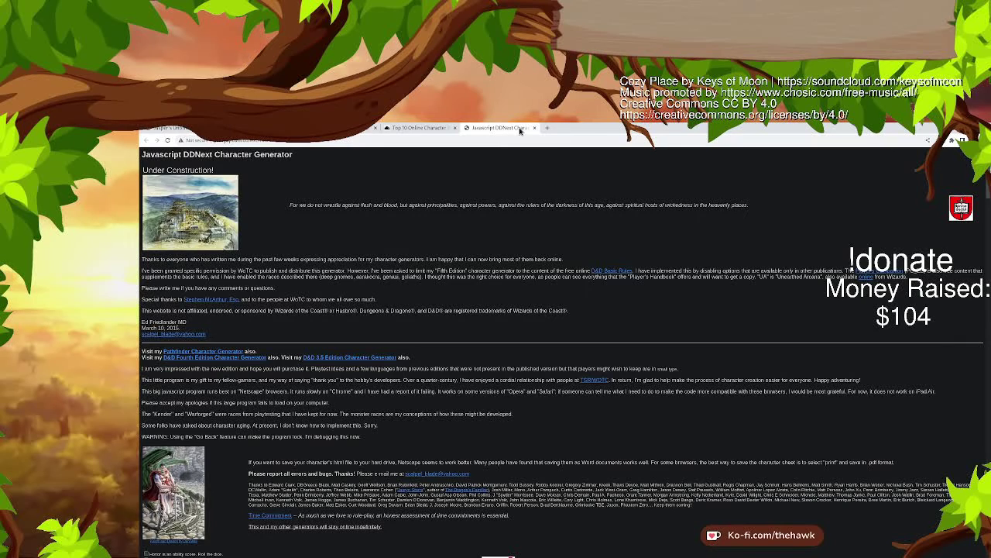
pyautogui.click(534, 127)
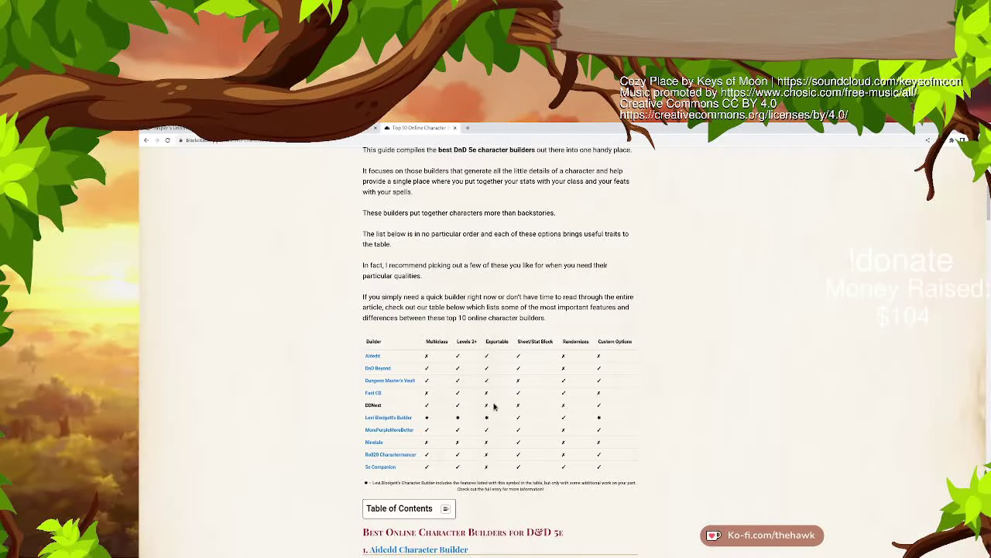
# Step: Open MorePurpleMoreBetter from the table in a new tab and examine its page previews, system requirements and download options
pyautogui.middleClick(397, 432)
pyautogui.click(487, 128)
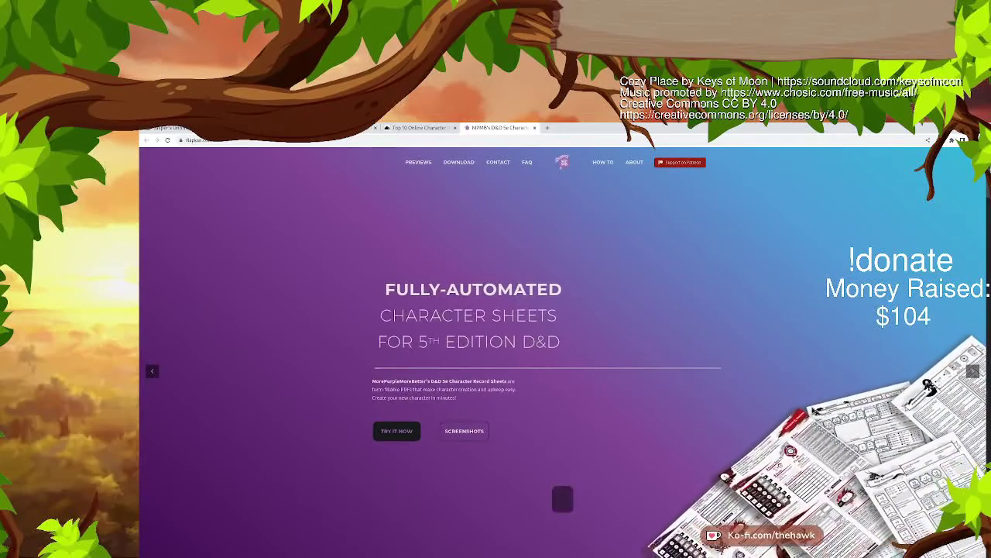
pyautogui.scroll(-2, 725, 511)
pyautogui.scroll(2, 438, 391)
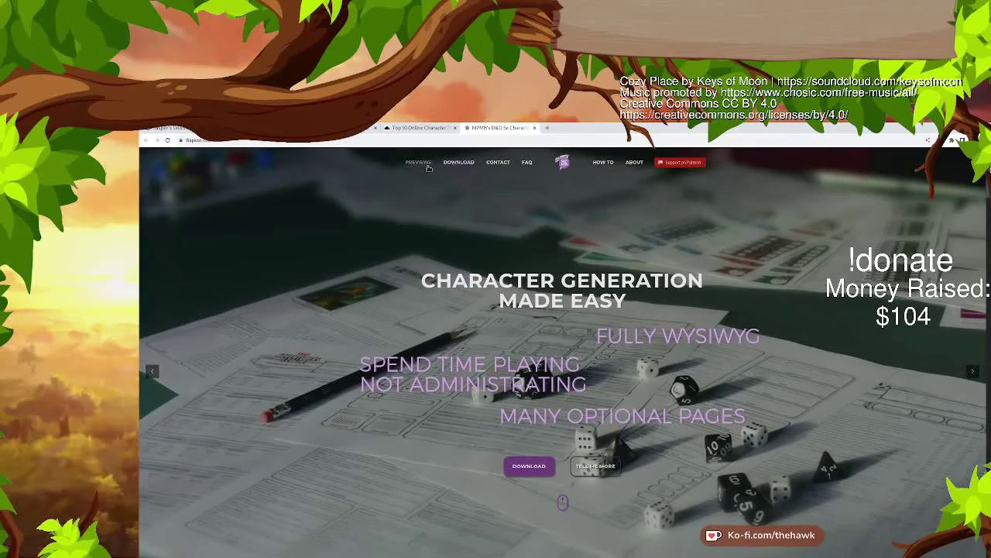
pyautogui.scroll(-3, 426, 172)
pyautogui.scroll(-6, 426, 171)
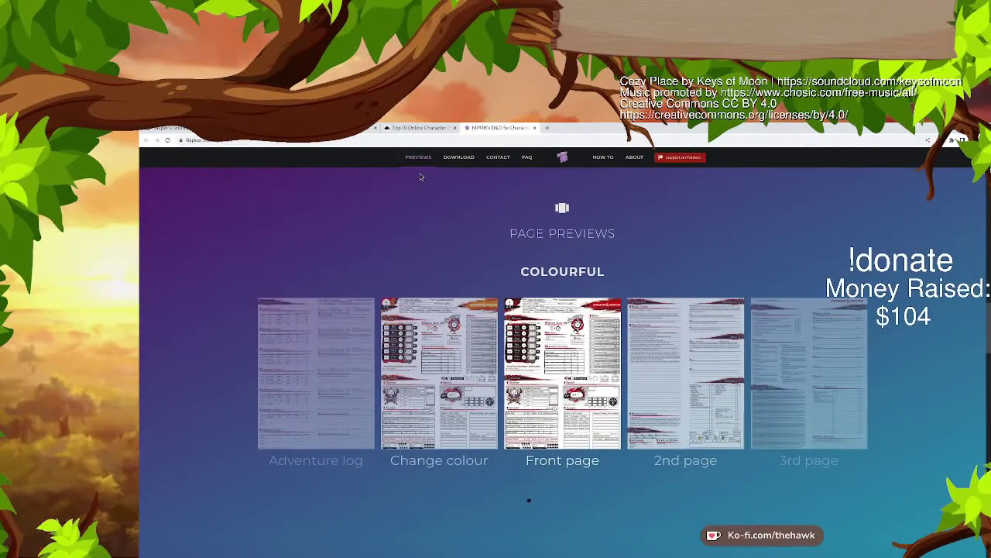
pyautogui.scroll(-4, 451, 248)
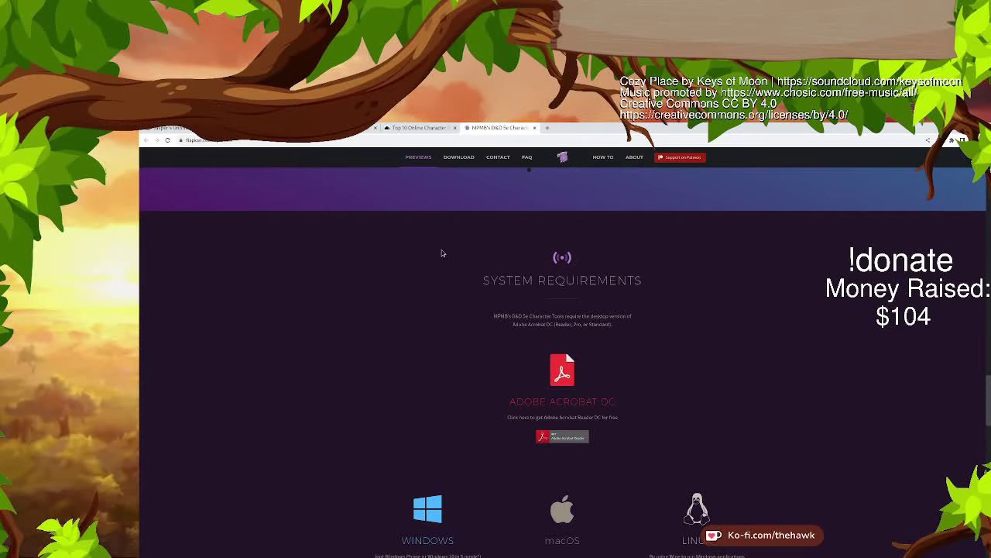
pyautogui.scroll(-3, 442, 253)
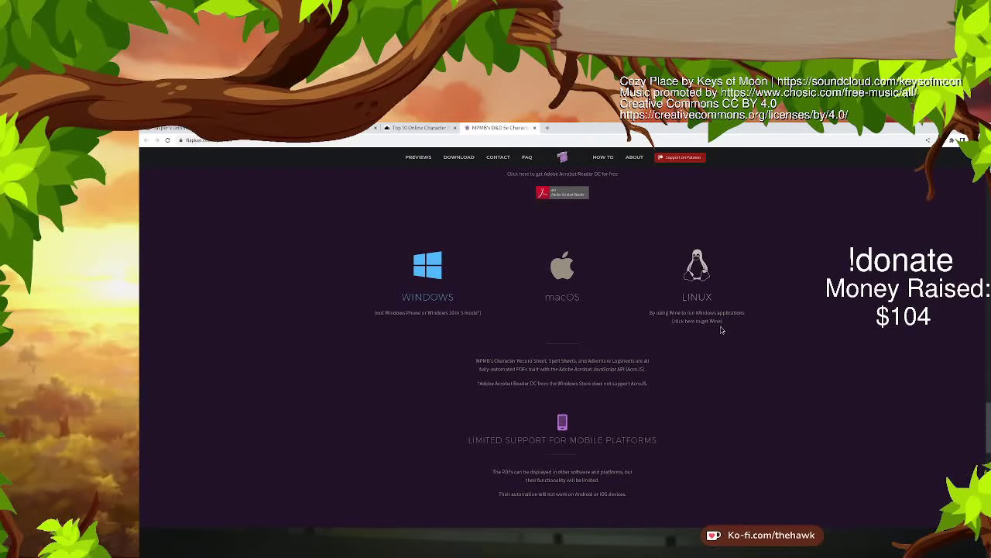
pyautogui.scroll(-5, 715, 335)
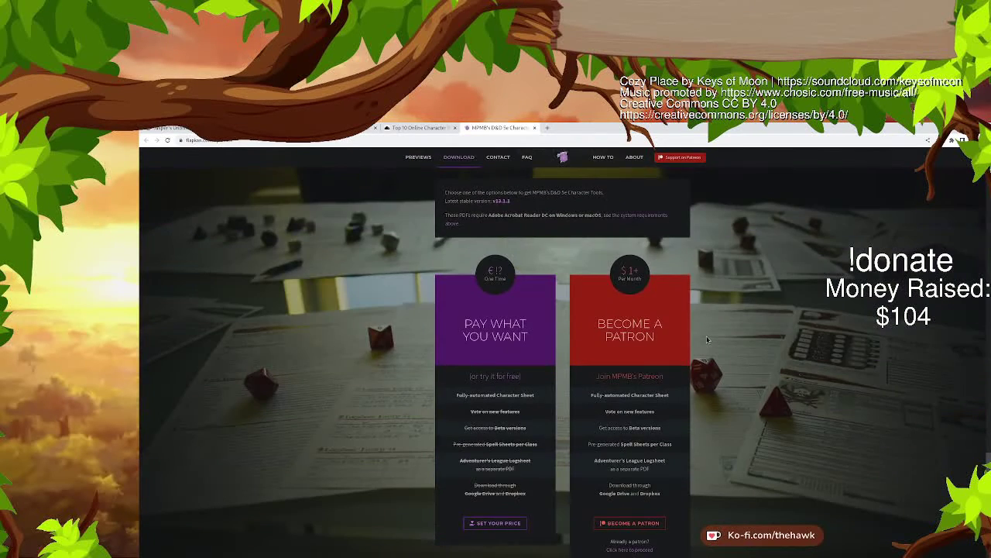
pyautogui.scroll(-5, 707, 339)
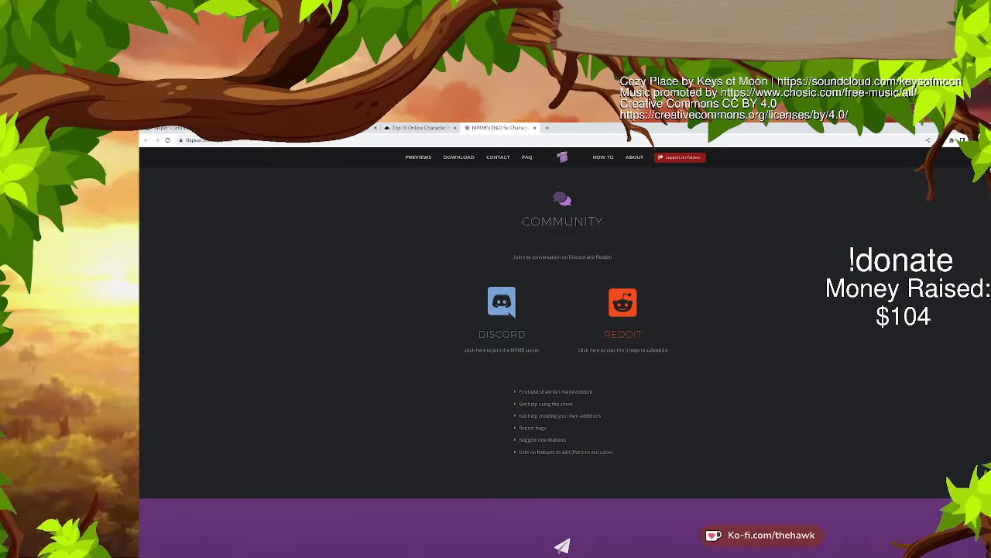
# Step: Return to the Top 10 article, expand its table of contents, and open Dungeon Master's Vault in a new tab
pyautogui.click(446, 129)
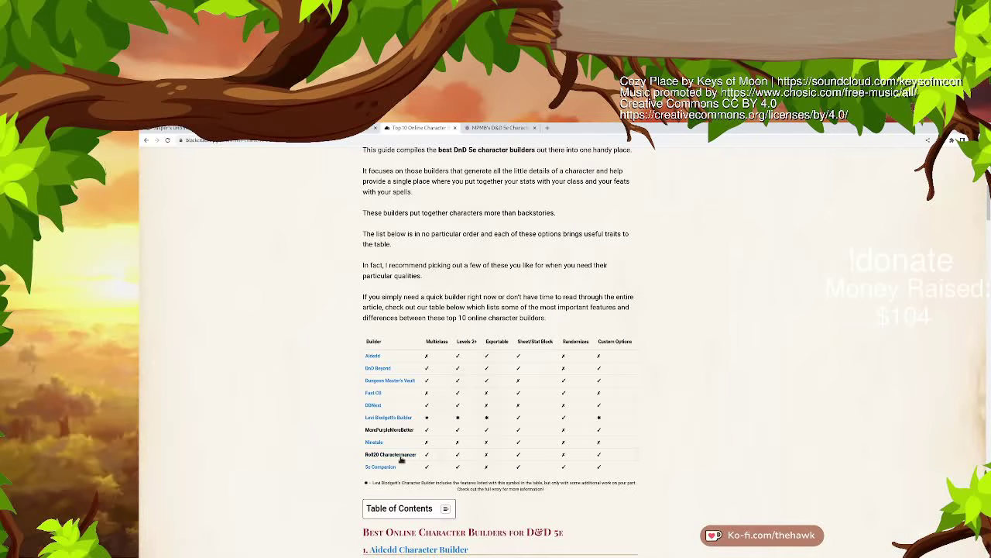
pyautogui.click(446, 511)
pyautogui.scroll(-5, 446, 507)
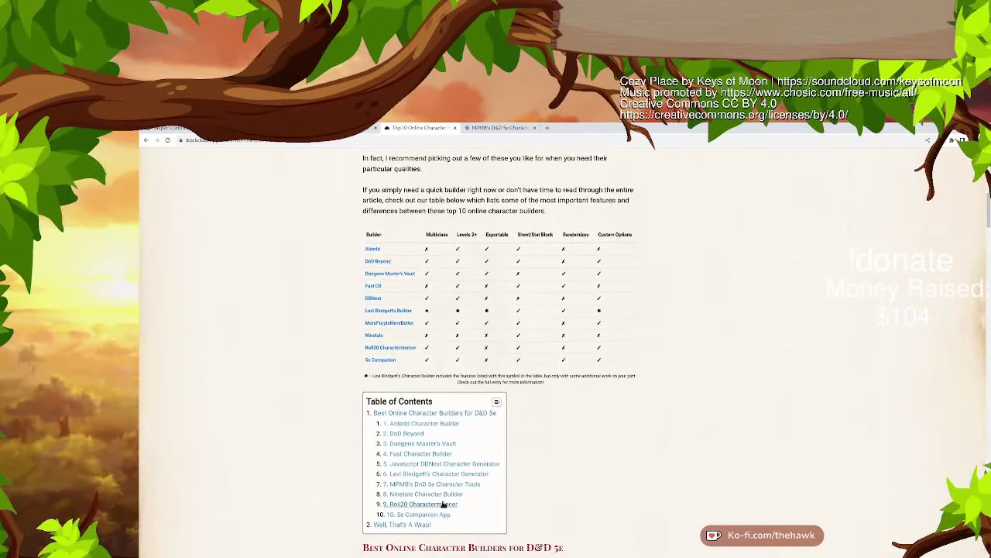
pyautogui.scroll(-4, 534, 277)
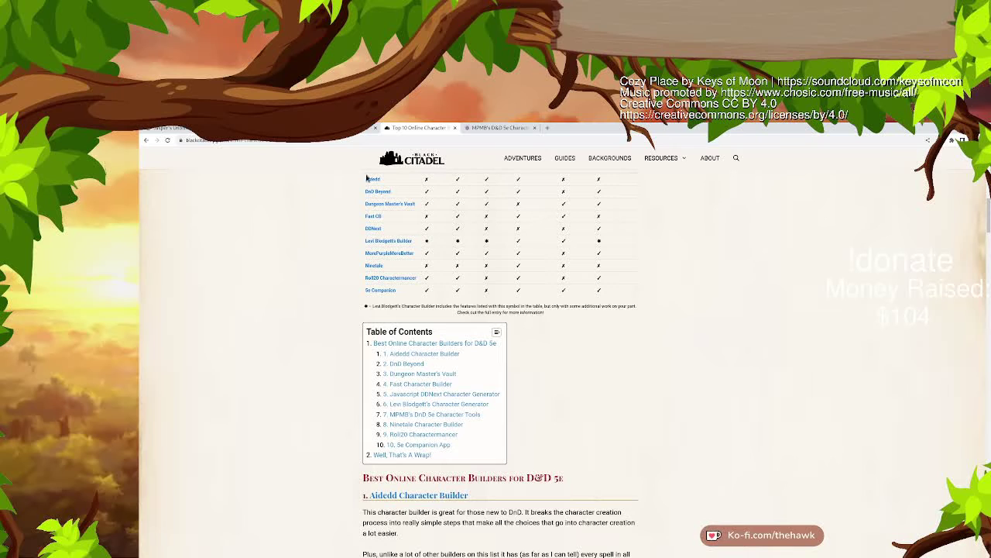
pyautogui.scroll(2, 388, 345)
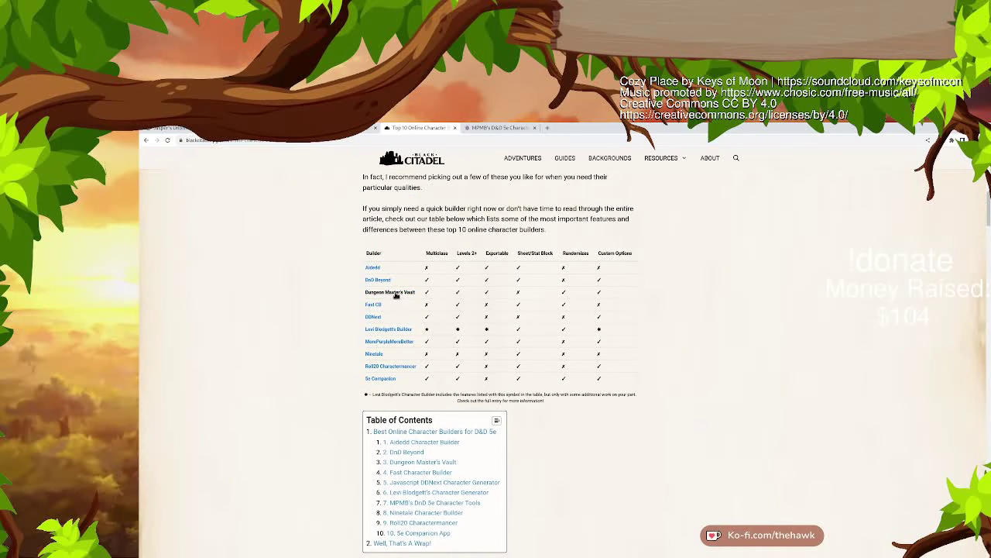
pyautogui.middleClick(405, 291)
pyautogui.click(569, 128)
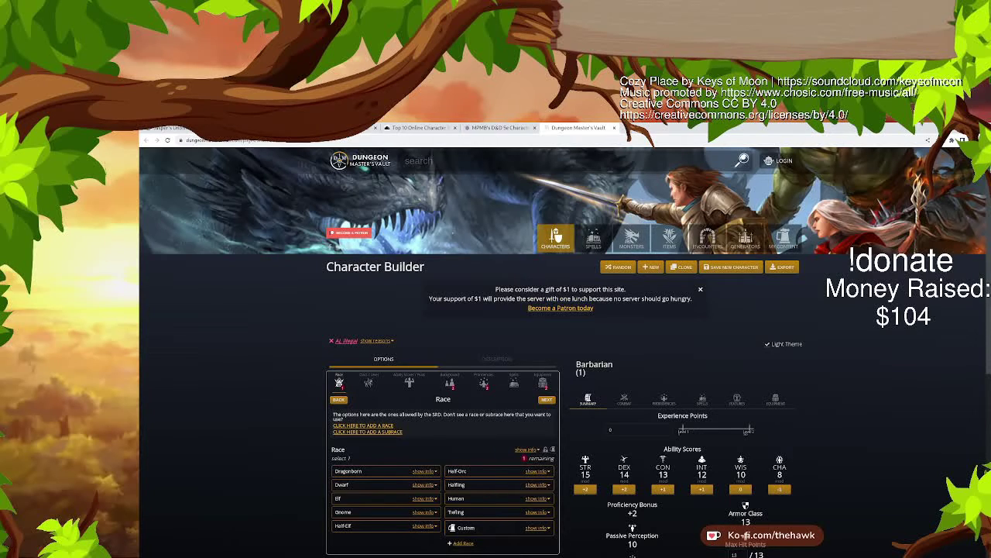
# Step: Open the 5e.tools website in a new tab
pyautogui.hotkey('ctrl', 't')
pyautogui.write('5e')
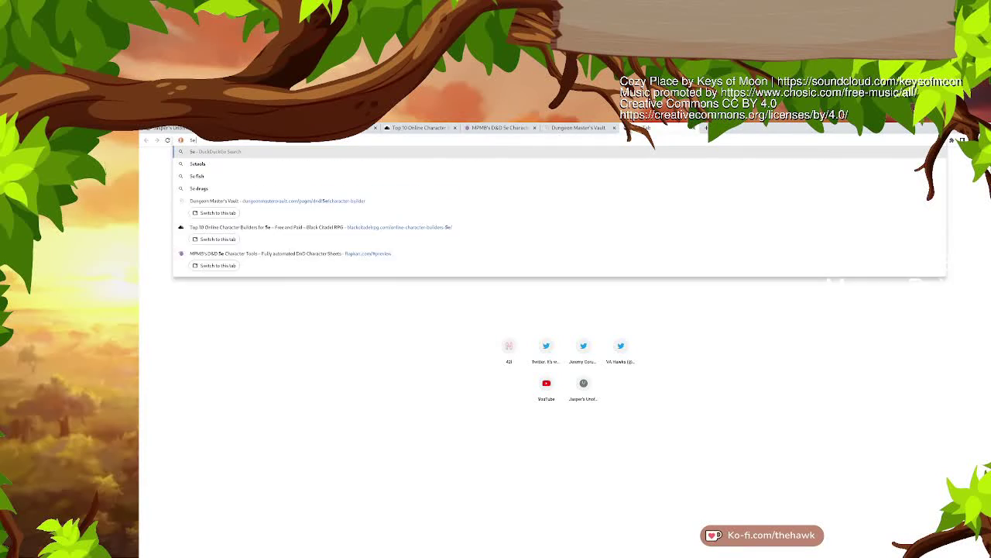
pyautogui.write(' tools')
pyautogui.press('Return')
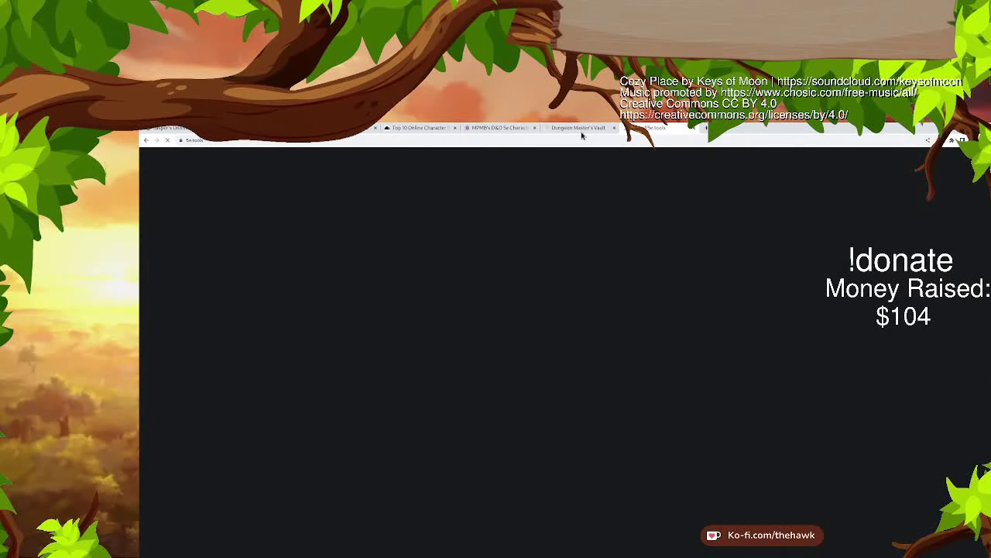
# Step: Switch to Dungeon Master's Vault and choose the Human race with the Variant Human variant in the Character Builder
pyautogui.click(581, 134)
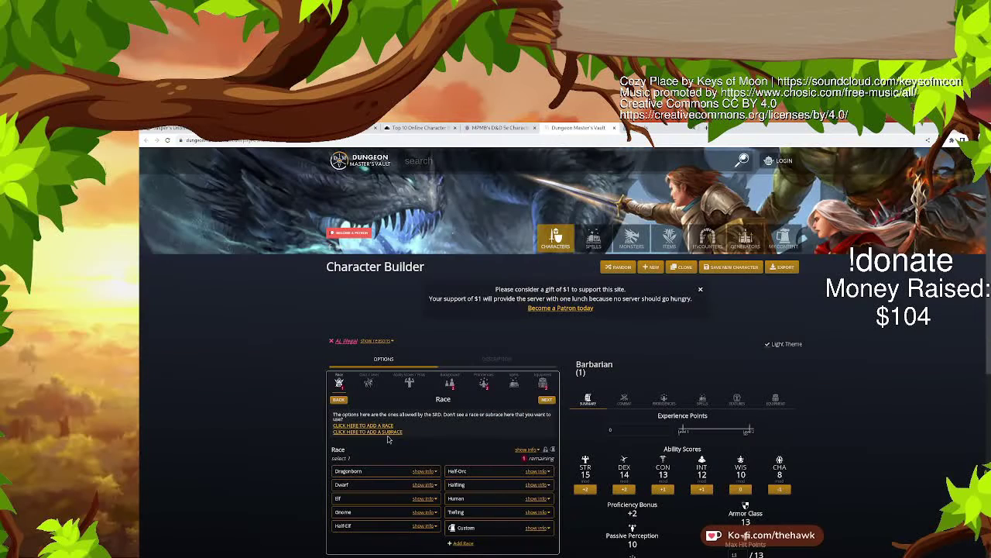
pyautogui.scroll(-1, 389, 436)
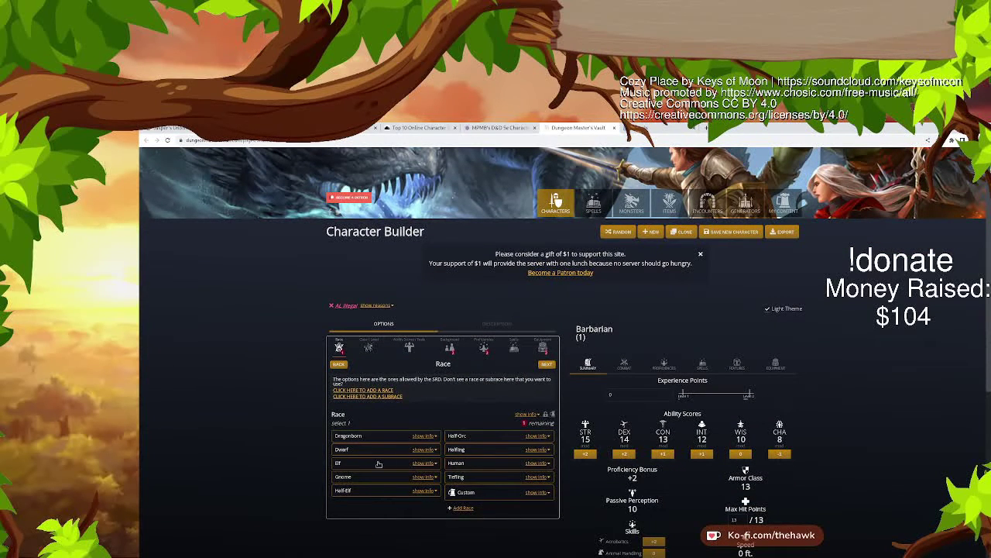
pyautogui.click(509, 463)
pyautogui.scroll(-3, 380, 495)
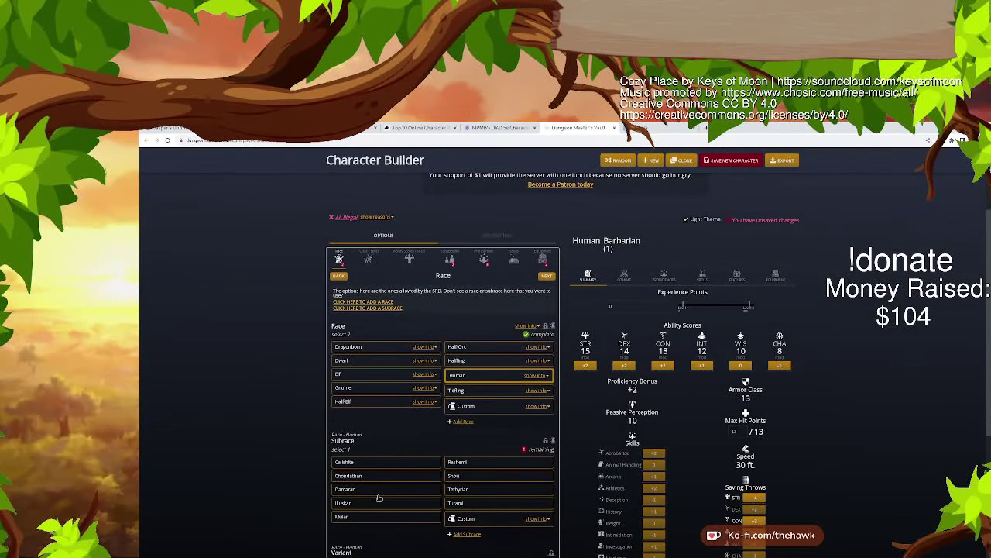
pyautogui.scroll(-2, 379, 498)
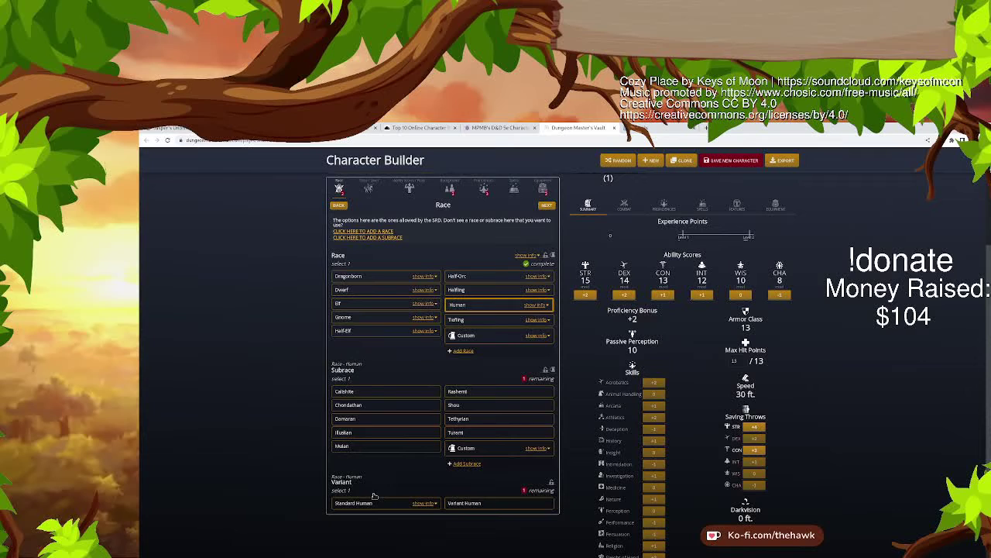
pyautogui.click(477, 505)
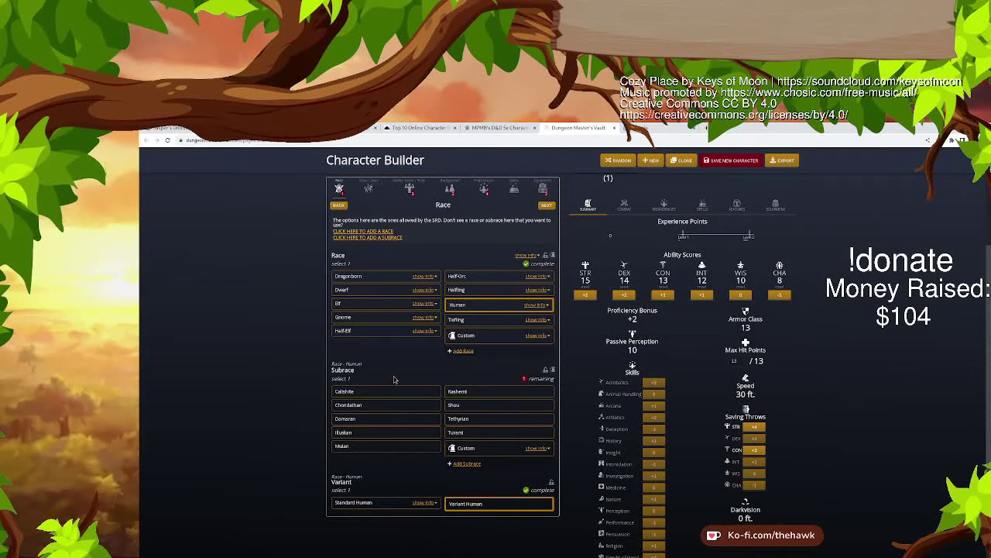
# Step: Open the form for adding a custom subrace, then turn off Dark Reader for this site and reload the page
pyautogui.click(467, 464)
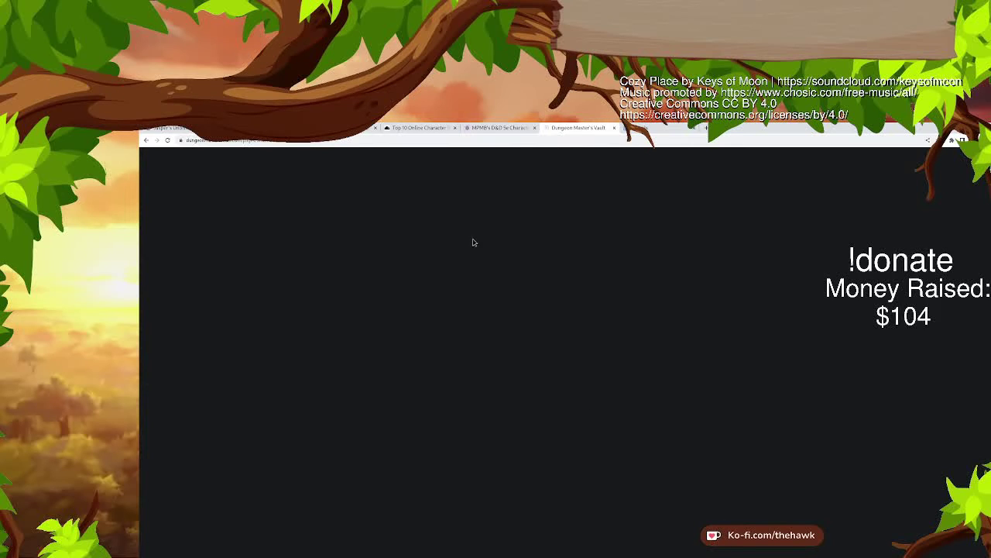
pyautogui.click(951, 140)
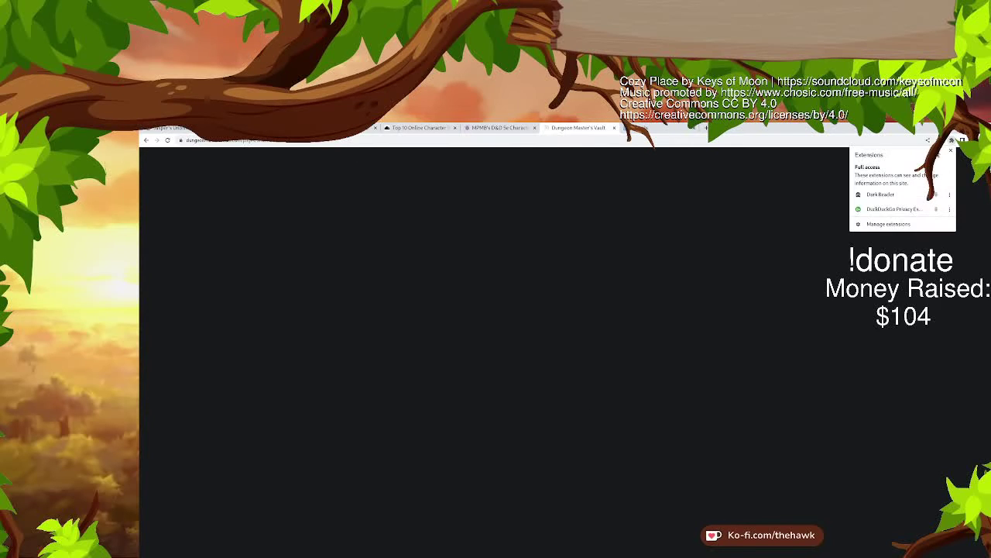
pyautogui.click(921, 195)
pyautogui.click(939, 140)
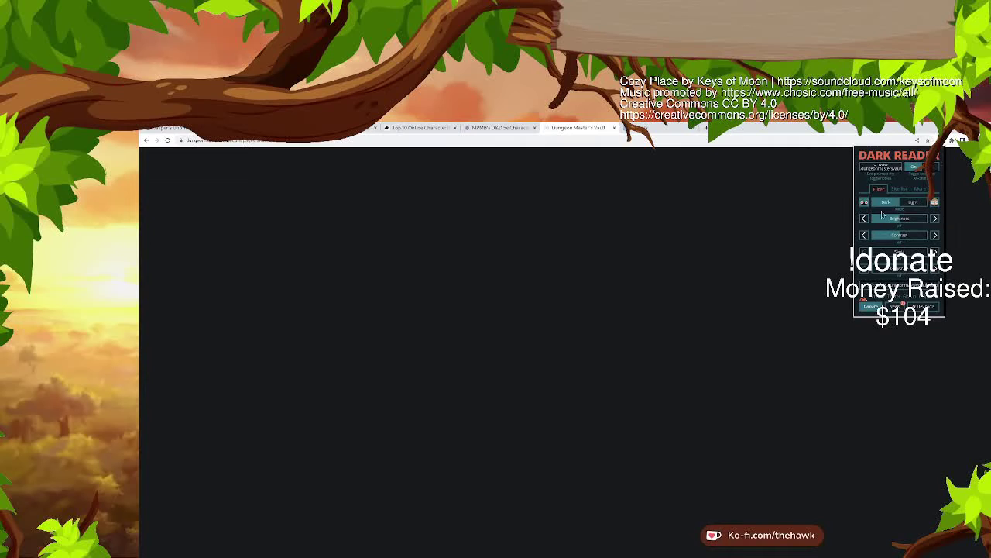
pyautogui.click(879, 169)
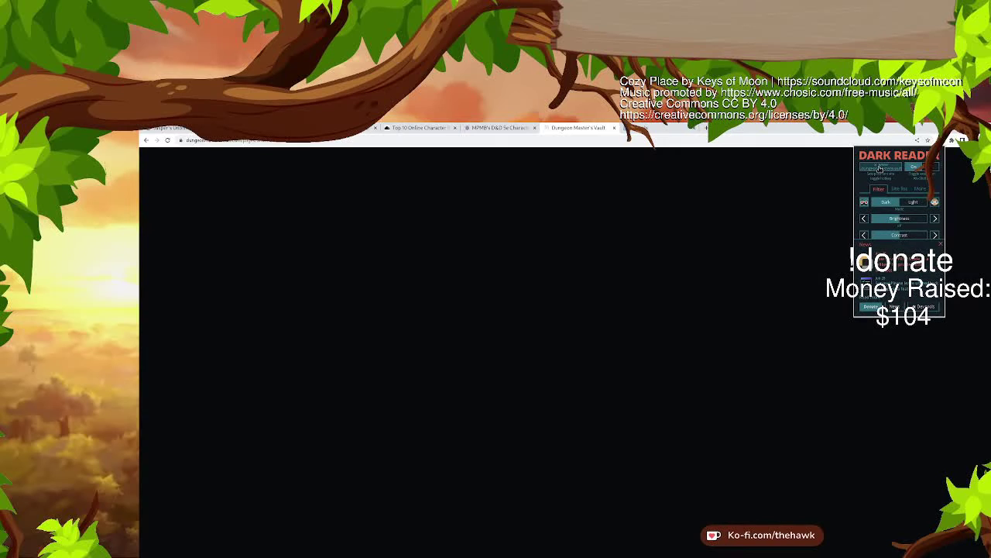
pyautogui.click(167, 140)
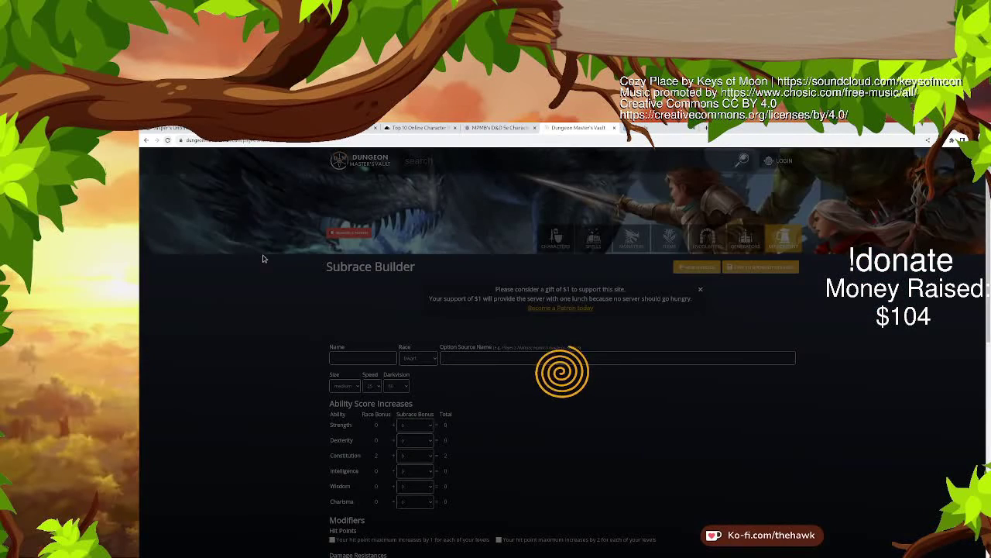
# Step: Examine the Subrace Builder's modifiers, proficiencies, languages and spells, and try out adding a feature/trait entry
pyautogui.scroll(-5, 363, 372)
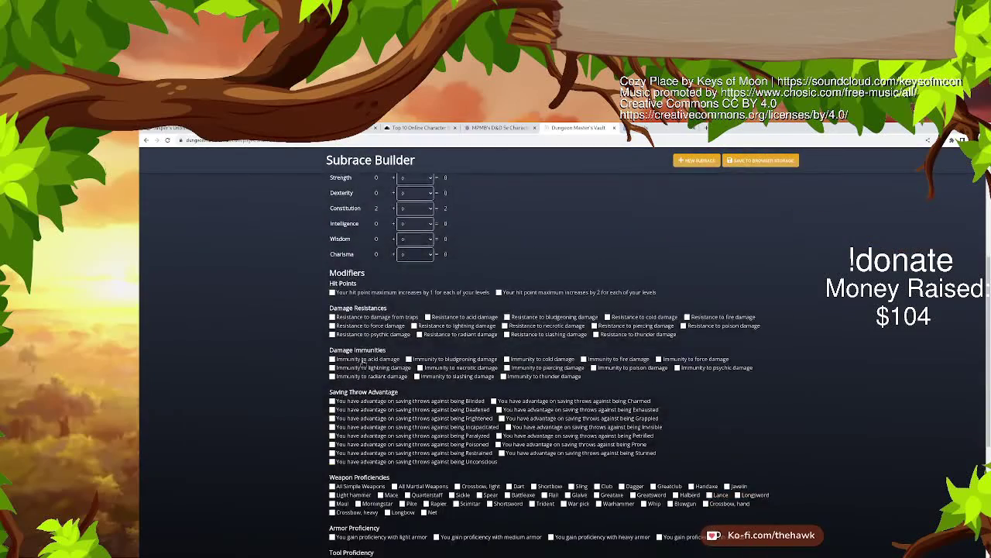
pyautogui.scroll(-4, 362, 361)
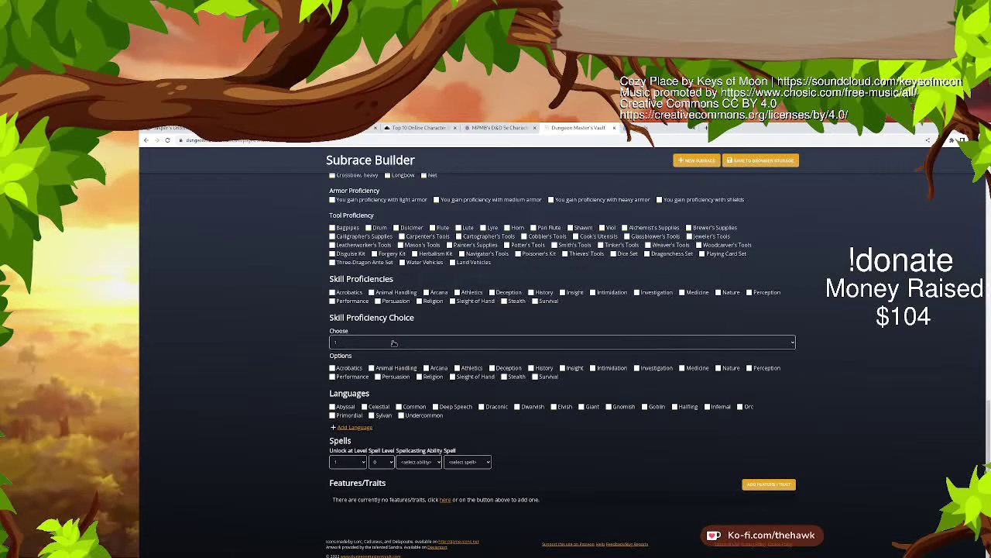
pyautogui.scroll(10, 452, 359)
pyautogui.scroll(-10, 380, 435)
pyautogui.click(788, 484)
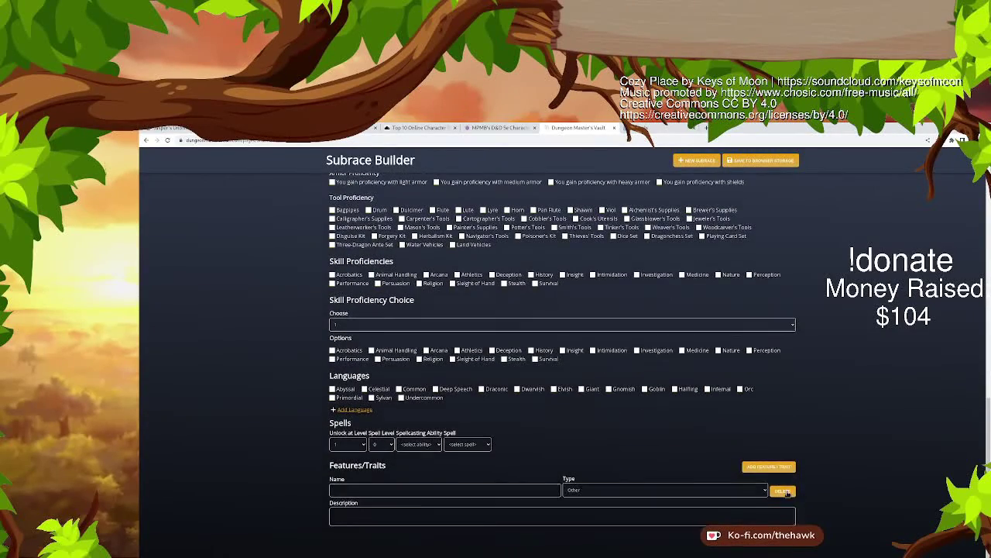
pyautogui.click(783, 508)
pyautogui.scroll(1, 611, 378)
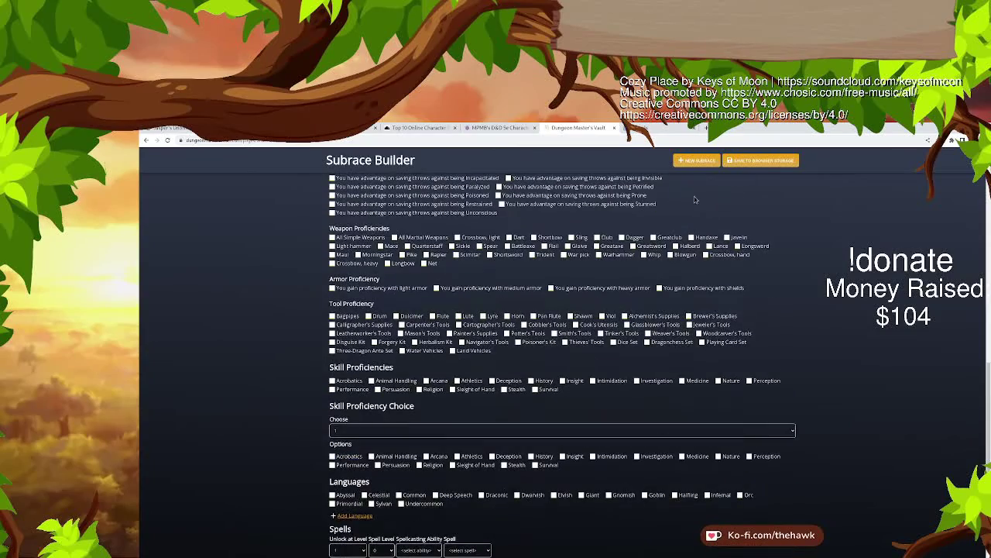
pyautogui.scroll(5, 635, 248)
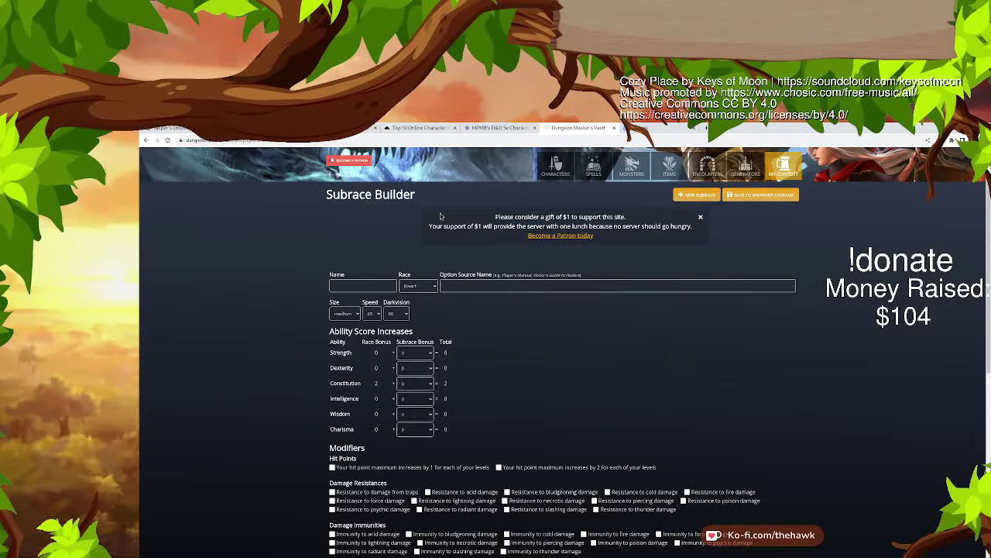
pyautogui.scroll(1, 237, 201)
pyautogui.scroll(1, 237, 201)
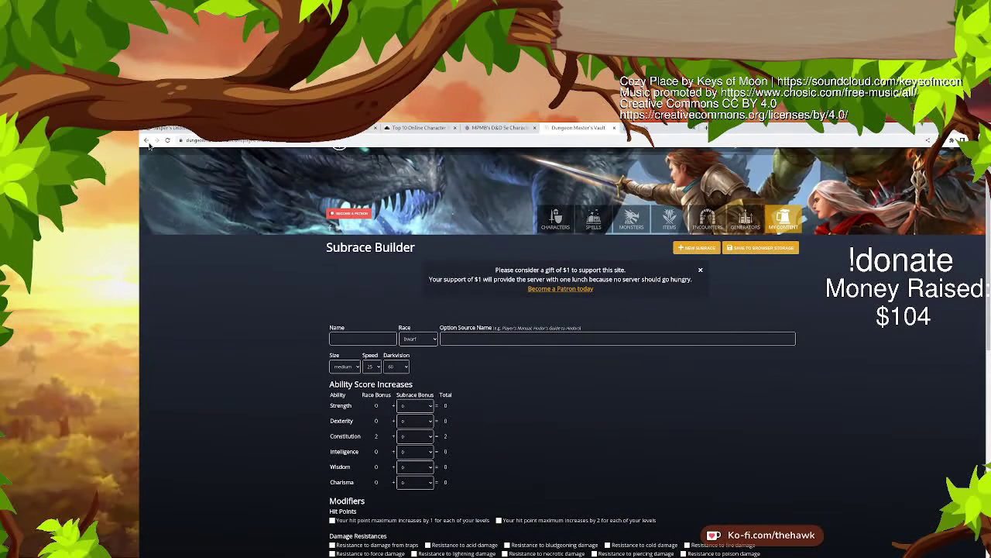
# Step: Return to the Character Builder, reload it, and choose Calishite as the human subrace
pyautogui.click(148, 143)
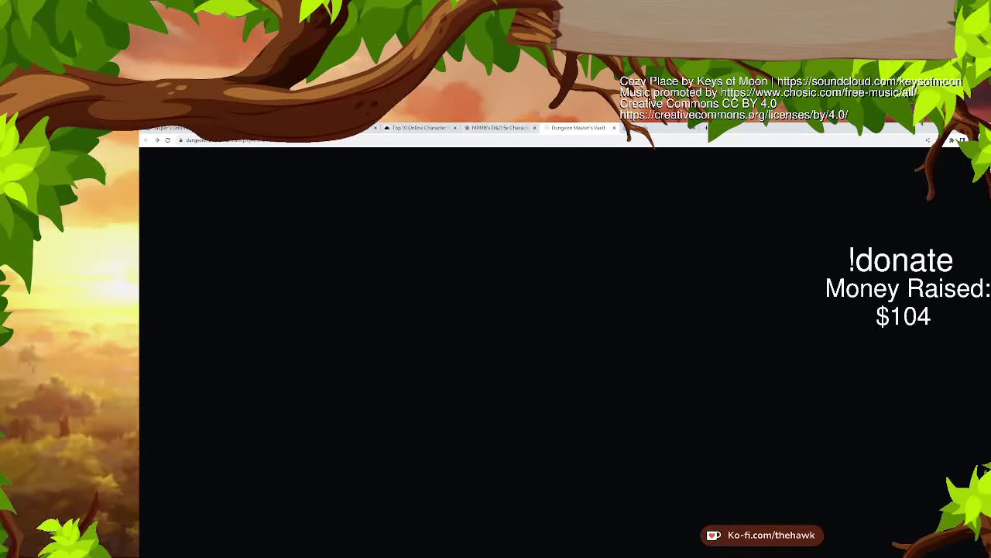
pyautogui.click(167, 141)
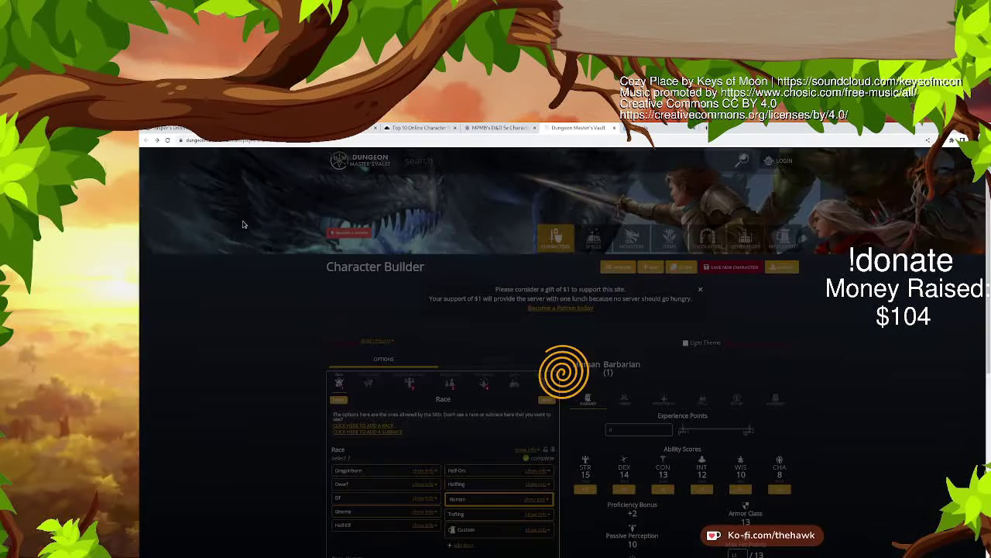
pyautogui.scroll(-3, 437, 380)
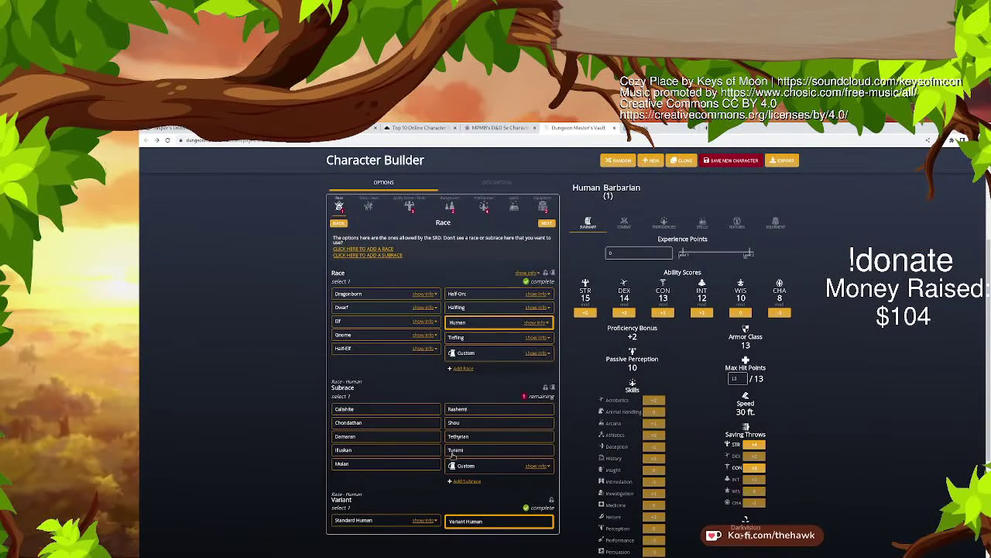
pyautogui.click(369, 411)
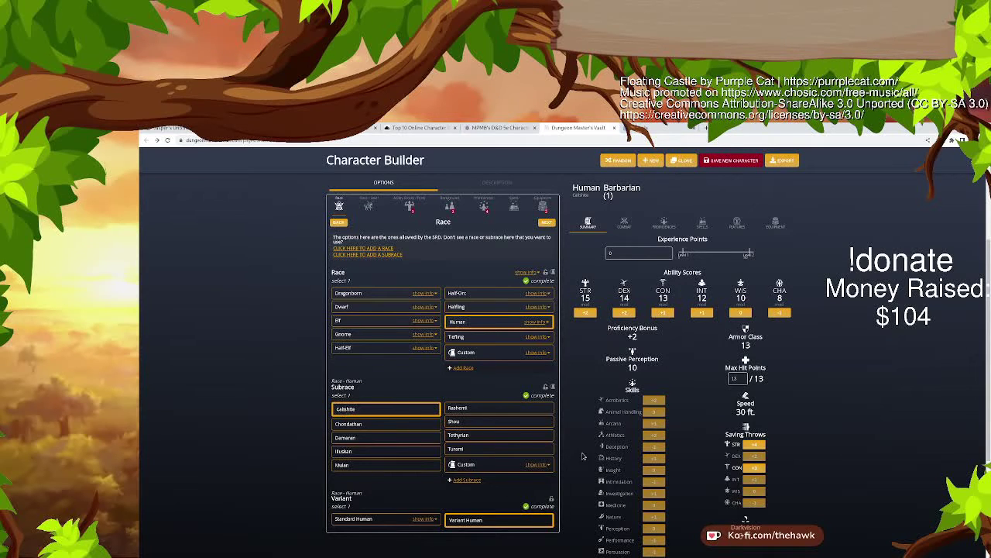
# Step: View the character's features, return to the summary, and roll a Strength check from the ability scores
pyautogui.scroll(1, 403, 309)
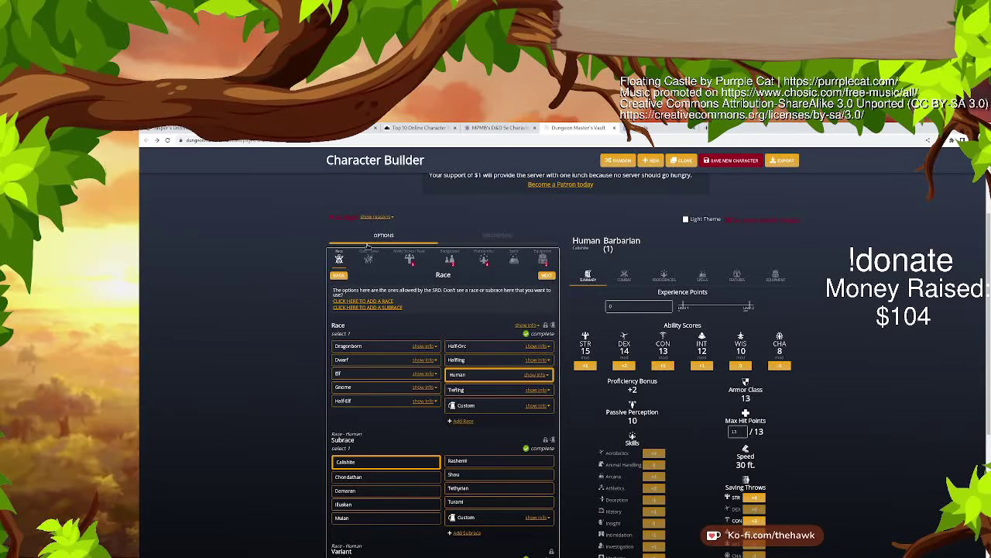
pyautogui.scroll(1, 369, 255)
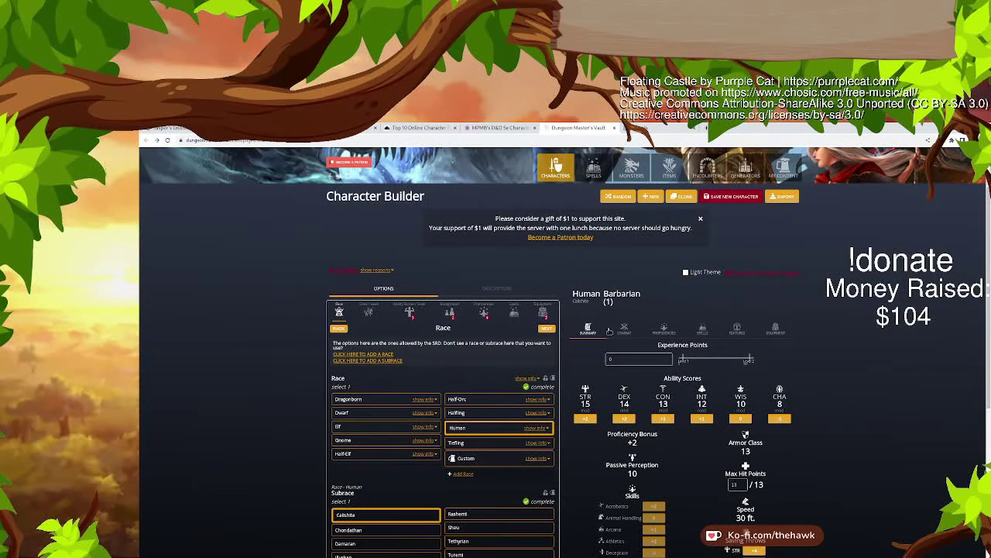
pyautogui.scroll(-1, 602, 392)
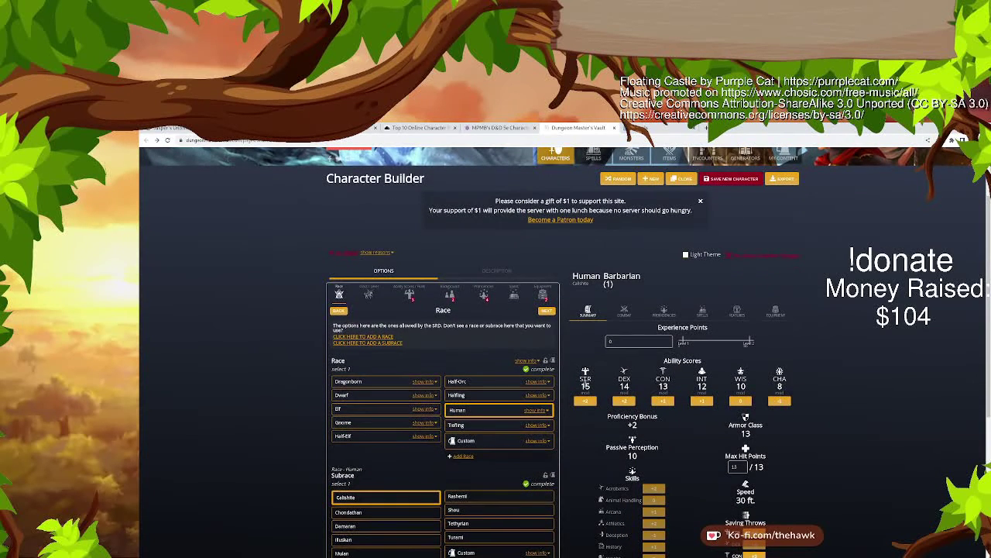
pyautogui.doubleClick(586, 385)
pyautogui.click(585, 381)
pyautogui.click(737, 311)
pyautogui.click(588, 311)
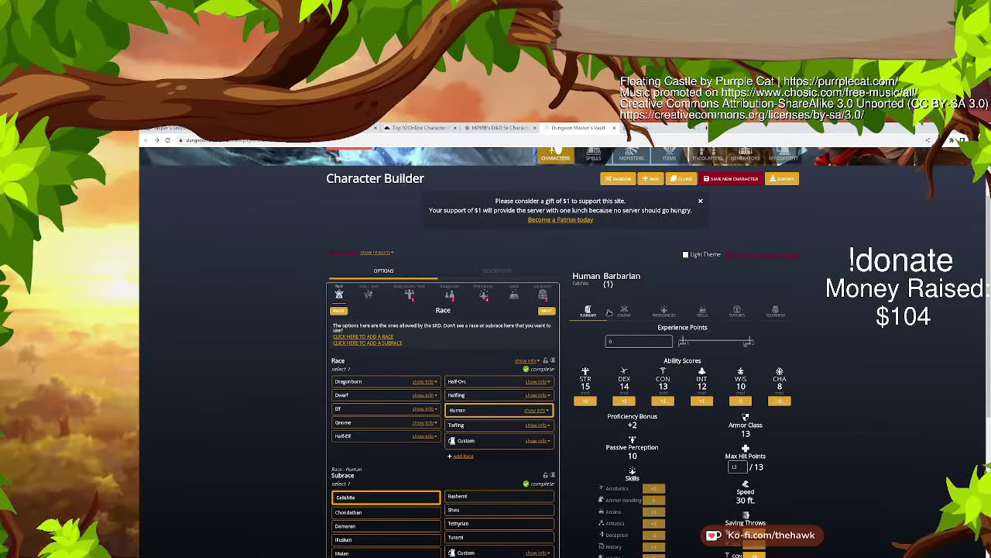
pyautogui.doubleClick(586, 387)
pyautogui.click(585, 386)
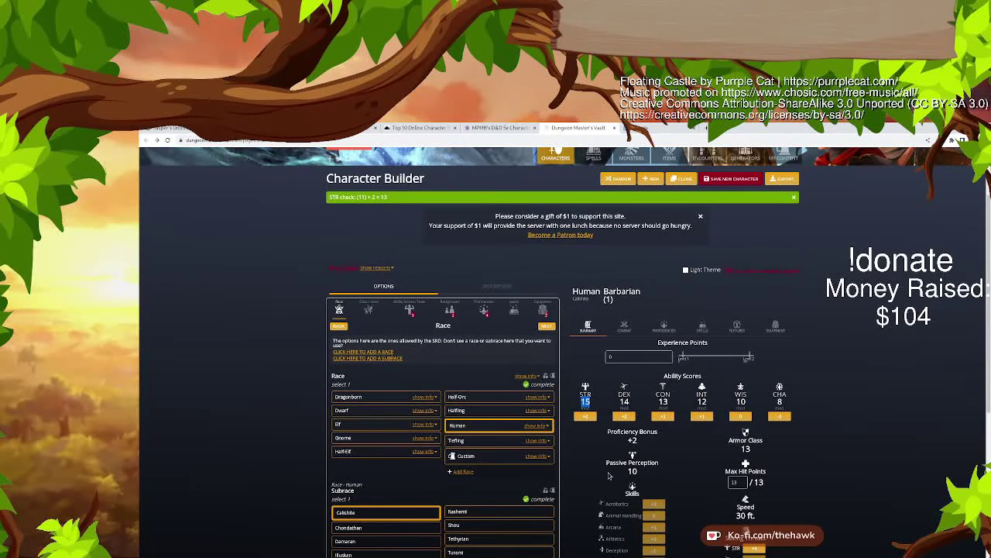
# Step: Look over the rest of the character summary and advance from Race to the Class / Level section
pyautogui.scroll(-3, 632, 457)
pyautogui.scroll(-5, 661, 437)
pyautogui.scroll(6, 638, 487)
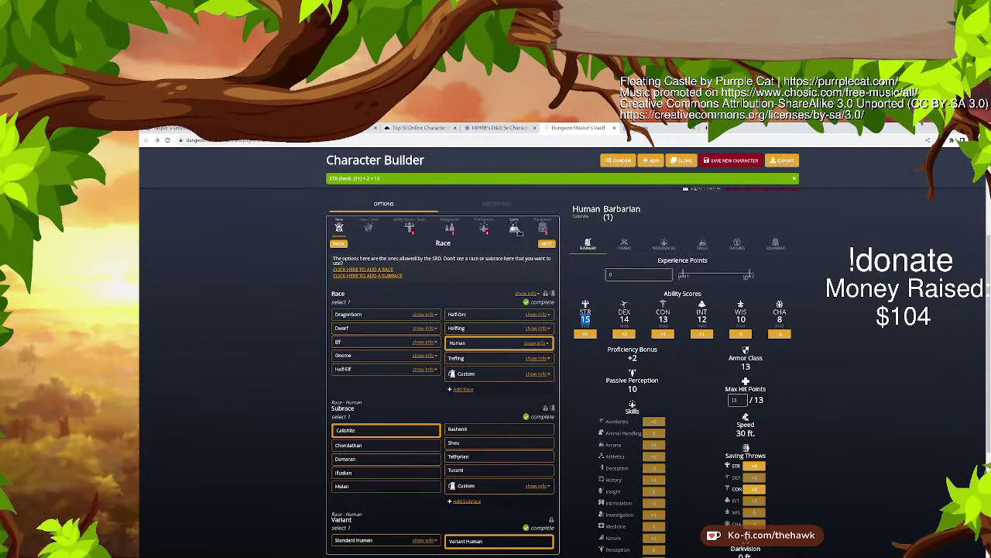
pyautogui.click(546, 245)
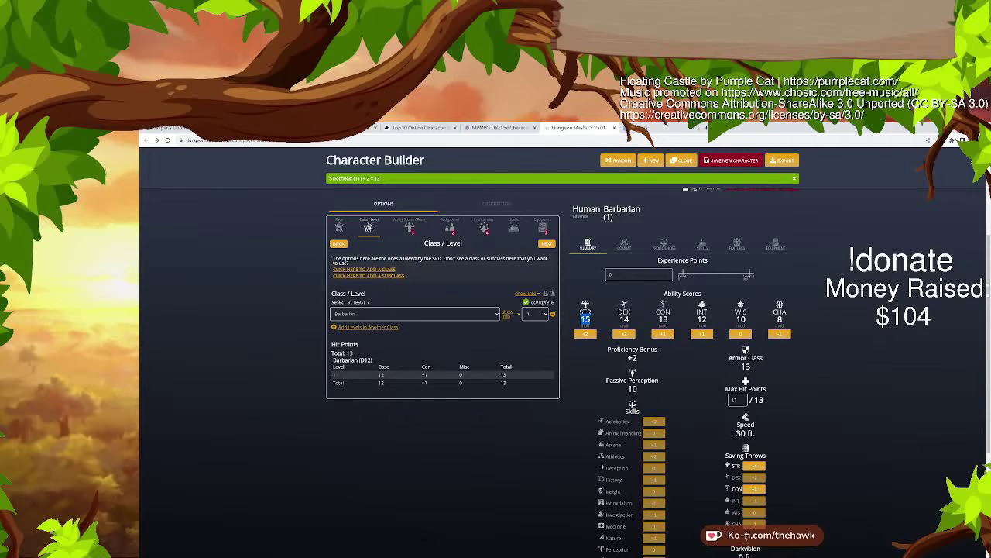
# Step: Search the web for "5e rogue" in a new tab
pyautogui.hotkey('ctrl', 't')
pyautogui.write('5e')
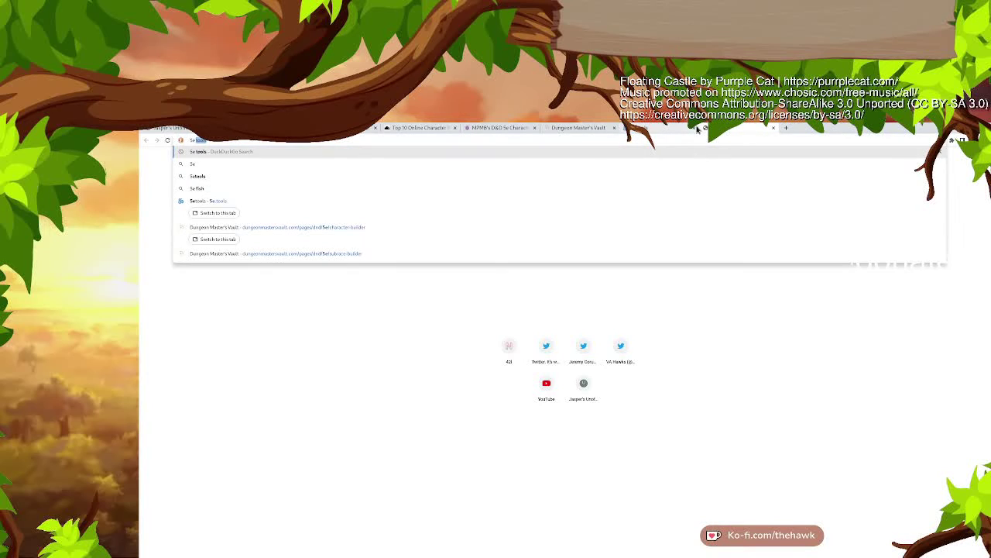
pyautogui.write(' tools')
pyautogui.press('Return')
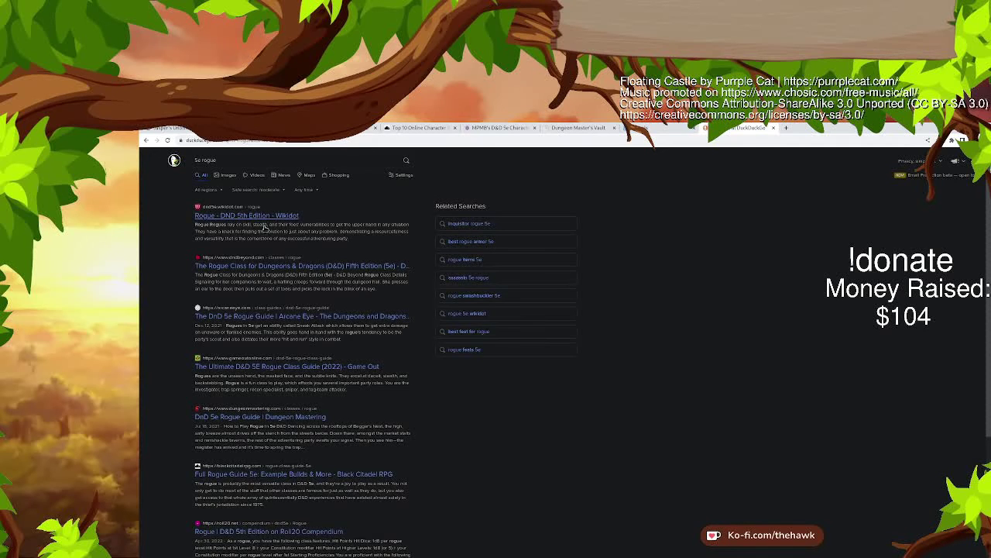
# Step: Open the Wikidot DND 5th Edition Rogue page and examine the class features and starting equipment
pyautogui.click(266, 229)
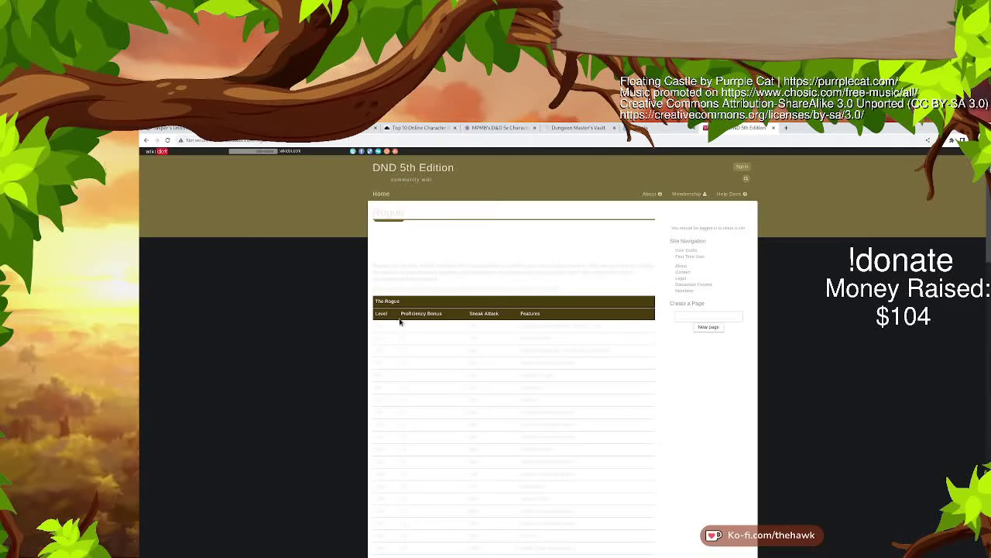
pyautogui.scroll(-2, 520, 398)
pyautogui.scroll(-3, 521, 398)
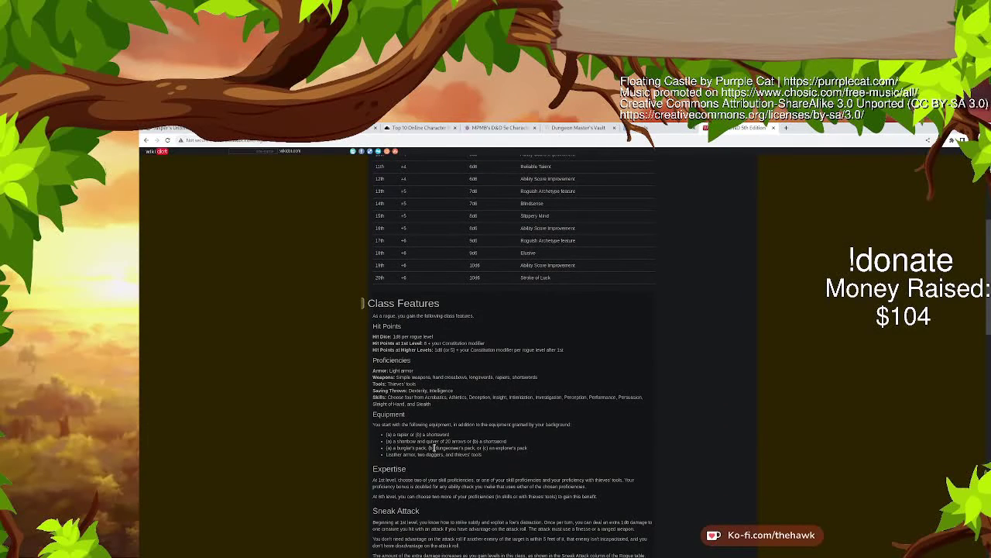
pyautogui.moveTo(372, 424); pyautogui.dragTo(457, 436)
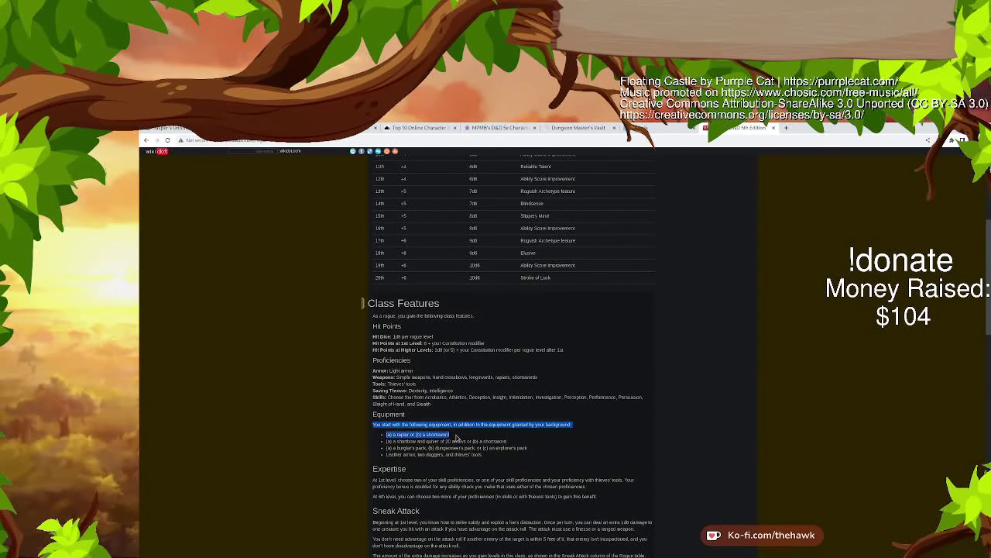
# Step: Go back to the search results, open D&D Beyond's Rogue class page, and examine its class features and equipment
pyautogui.click(146, 140)
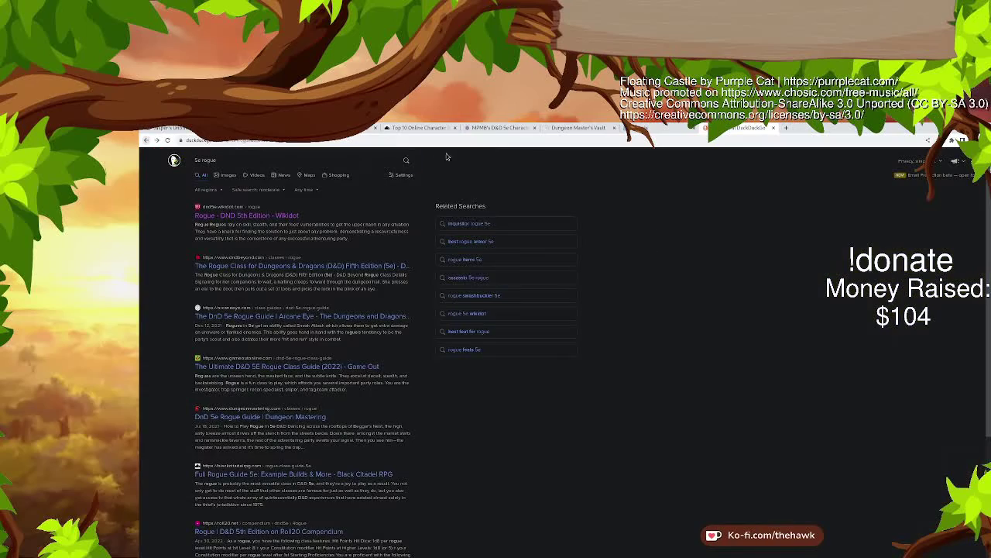
pyautogui.click(261, 268)
pyautogui.scroll(-12, 511, 341)
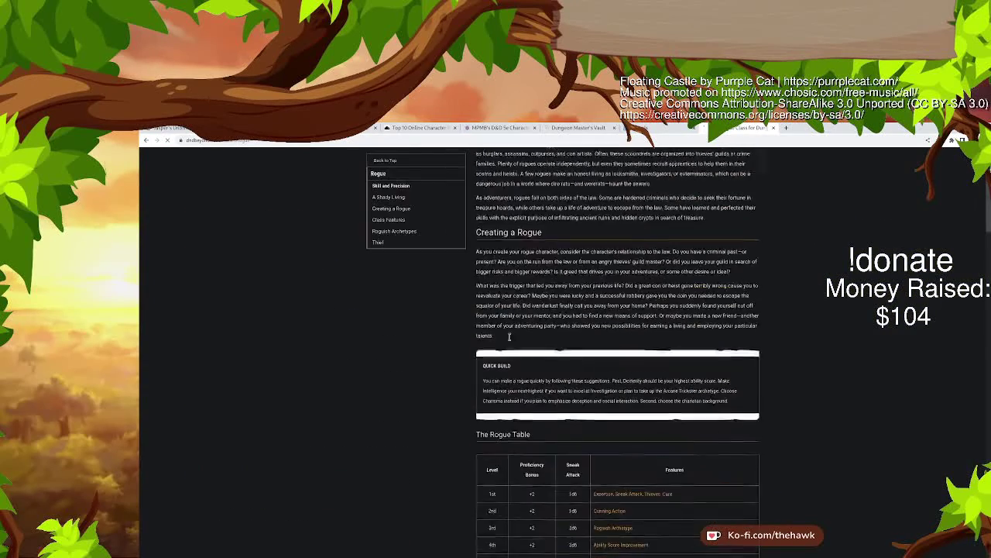
pyautogui.scroll(-5, 511, 339)
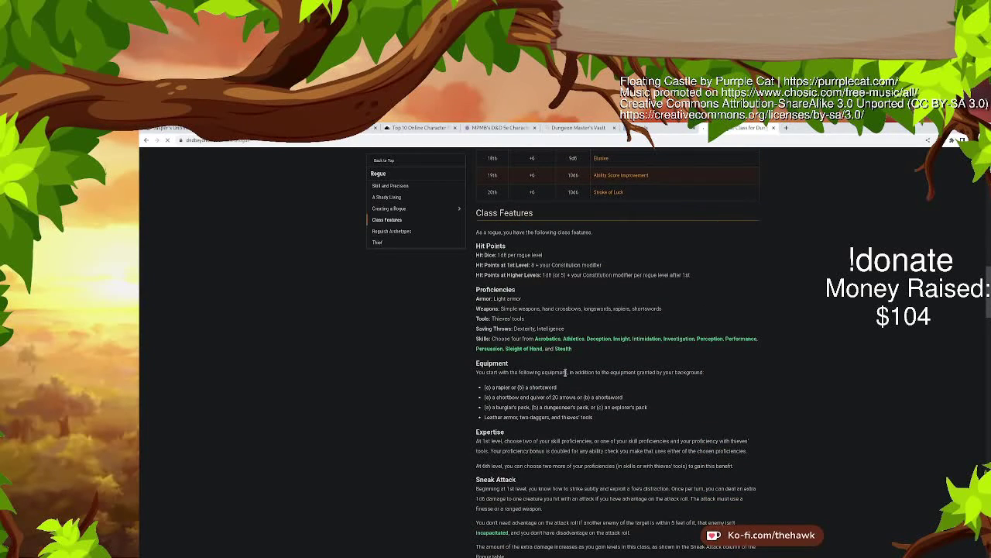
# Step: Return to the Dungeon Master's Vault character builder and set the character's class to Ranger
pyautogui.scroll(-2, 531, 383)
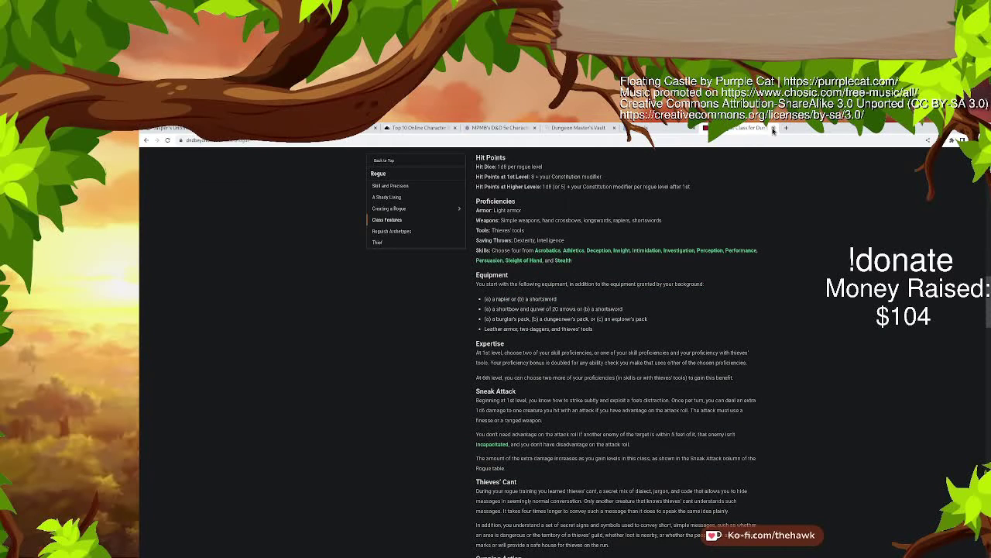
pyautogui.click(577, 128)
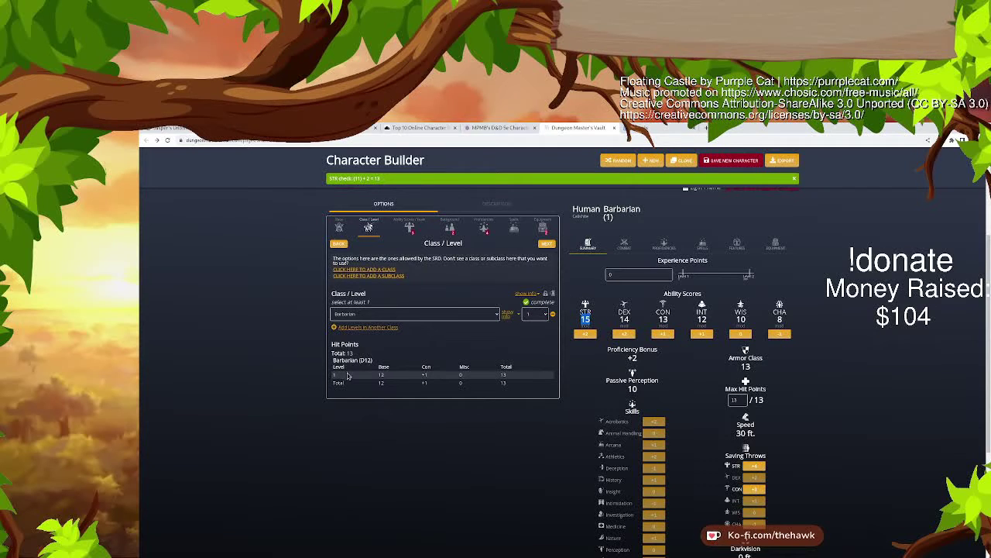
pyautogui.press('r')
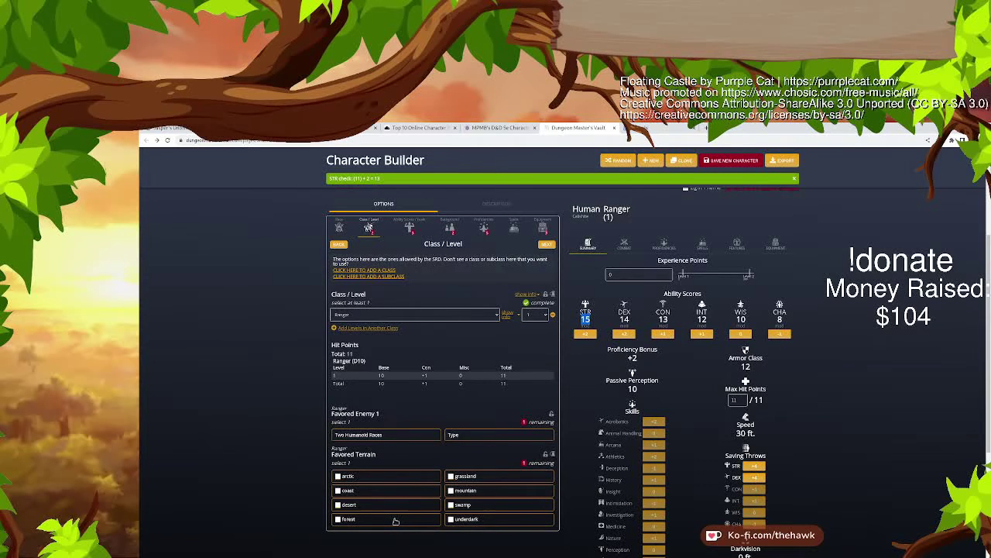
# Step: Search the web for "favored terrain 5e" in a new tab
pyautogui.click(666, 128)
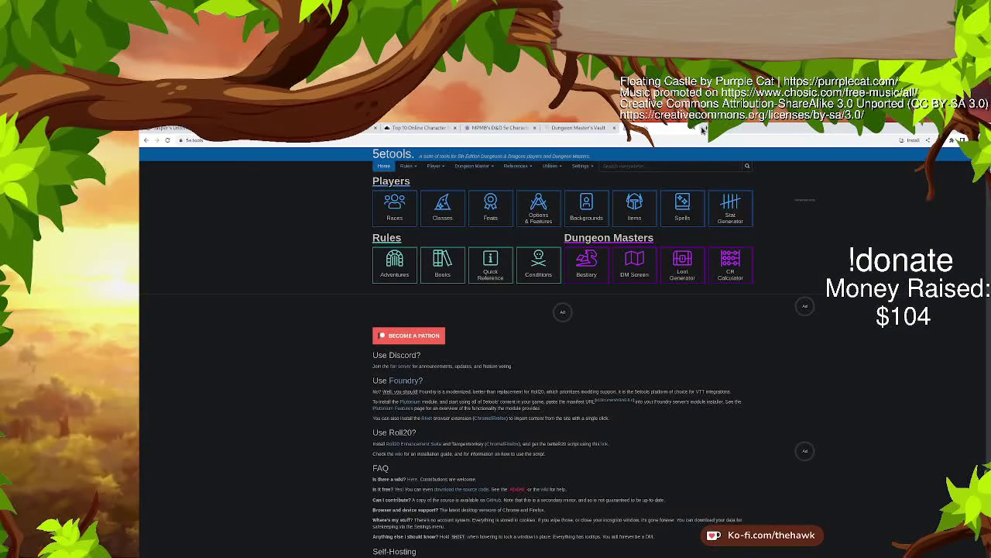
pyautogui.click(702, 130)
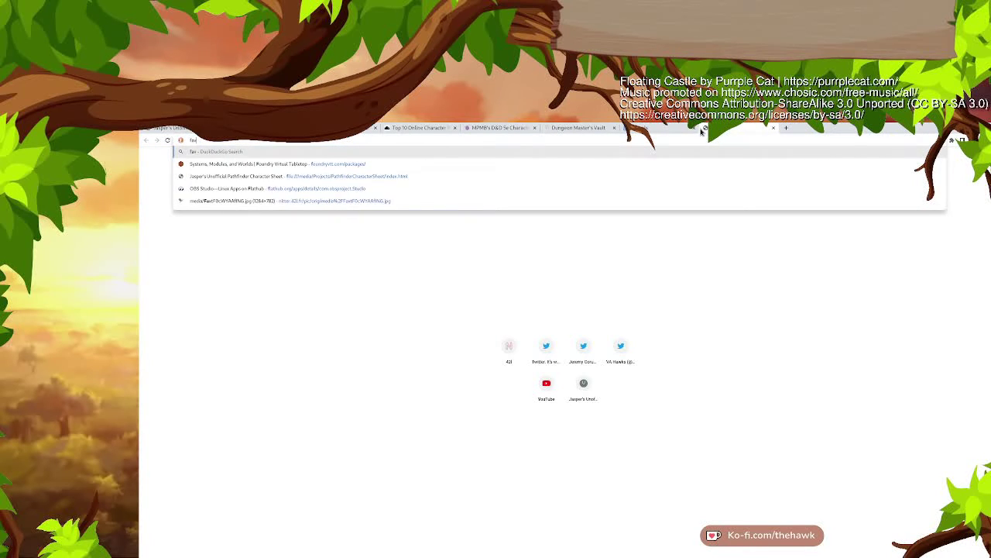
pyautogui.write('ored terrain')
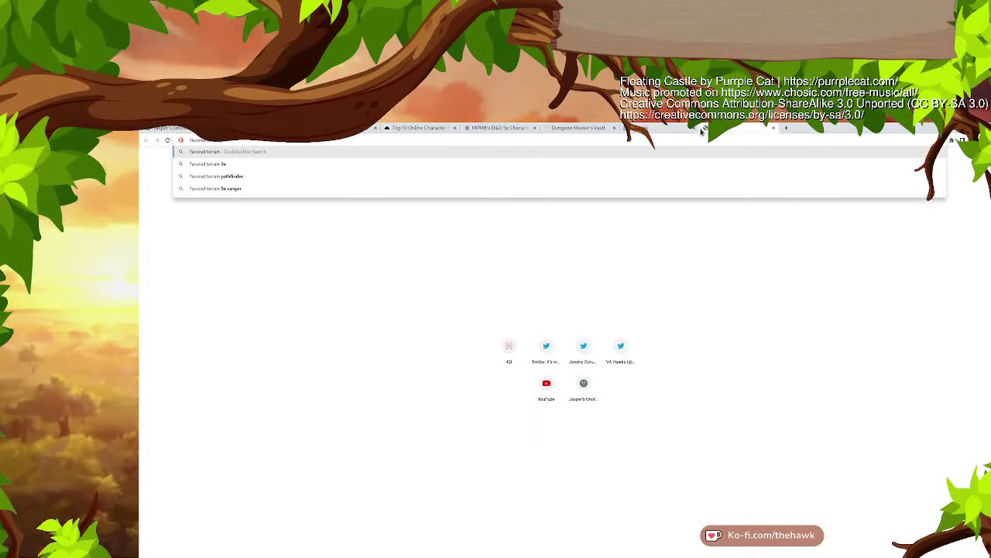
pyautogui.write(' 5e')
pyautogui.press('Return')
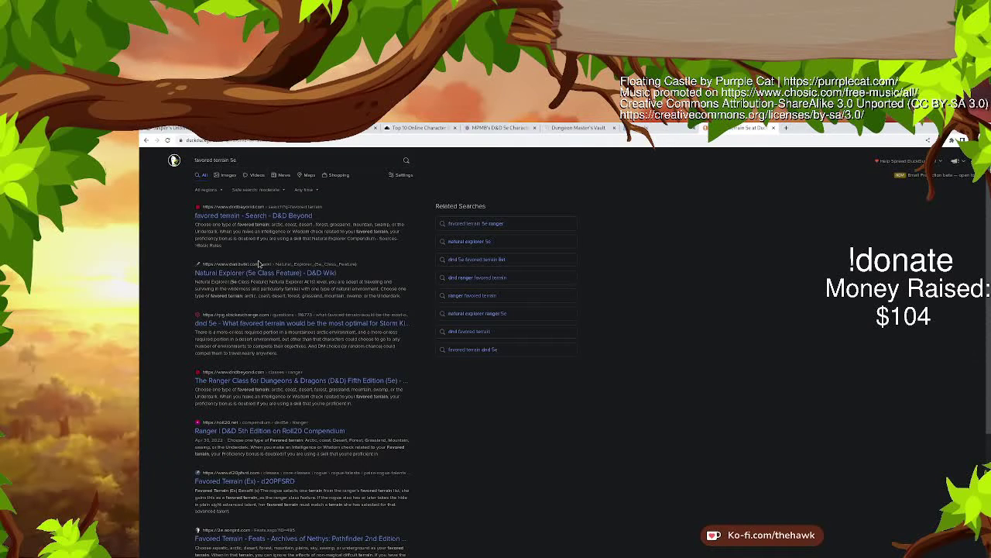
# Step: Open D&D Beyond's Ranger class page from the results and examine the Favored Enemy and Natural Explorer features
pyautogui.click(280, 400)
pyautogui.scroll(-15, 411, 457)
pyautogui.scroll(-6, 411, 457)
pyautogui.scroll(-4, 542, 387)
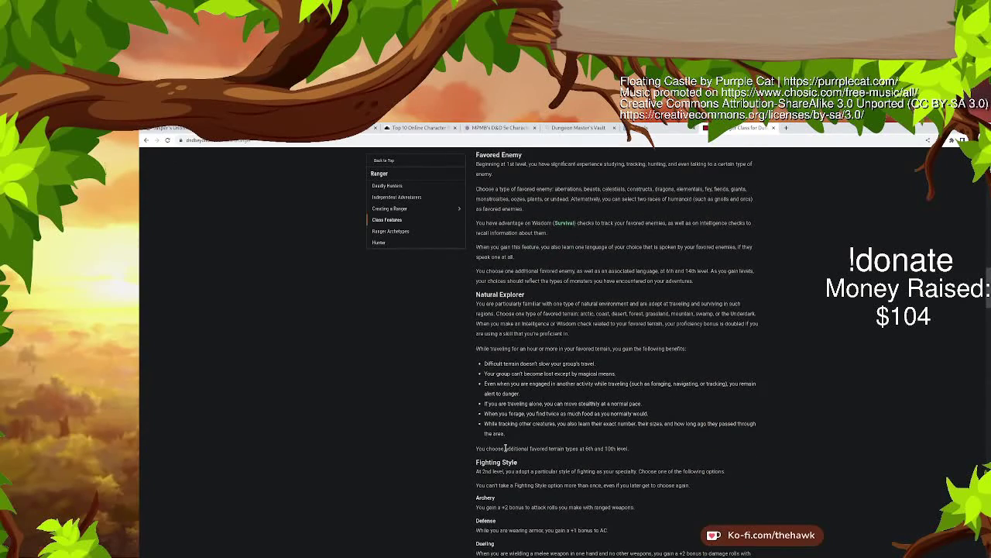
pyautogui.scroll(1, 505, 448)
pyautogui.scroll(-3, 502, 446)
pyautogui.scroll(3, 512, 349)
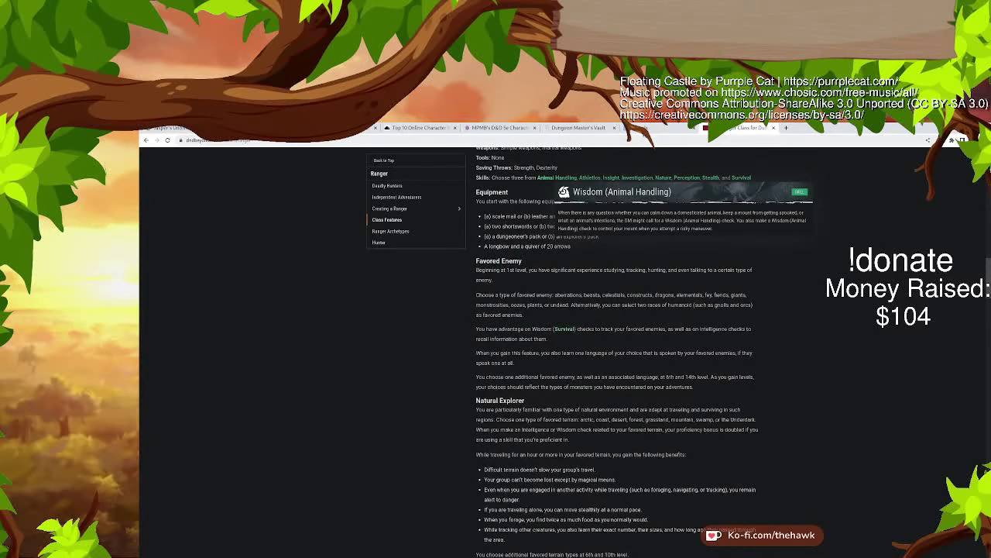
# Step: Switch back to the character builder and check the ranger's Favored Terrain section
pyautogui.click(627, 129)
pyautogui.click(558, 128)
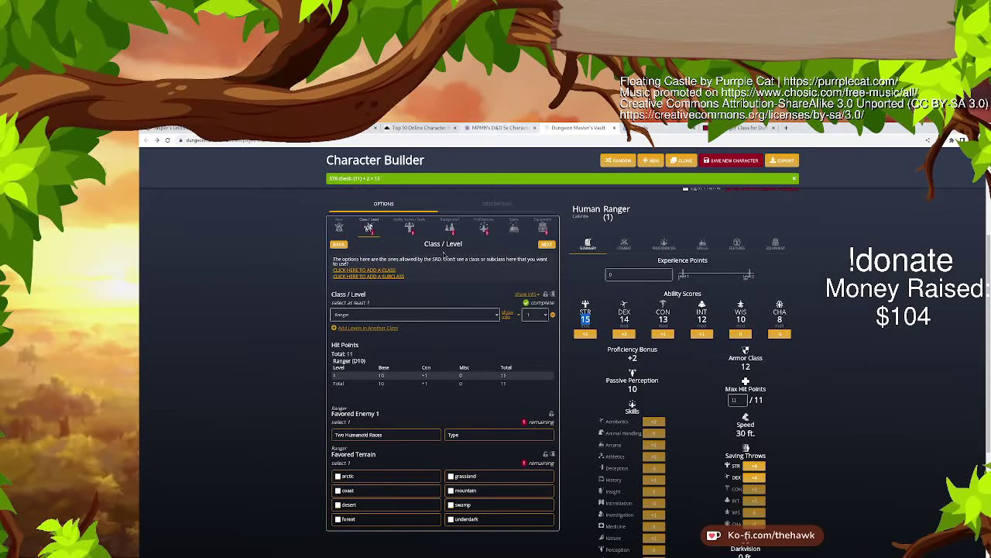
pyautogui.doubleClick(362, 453)
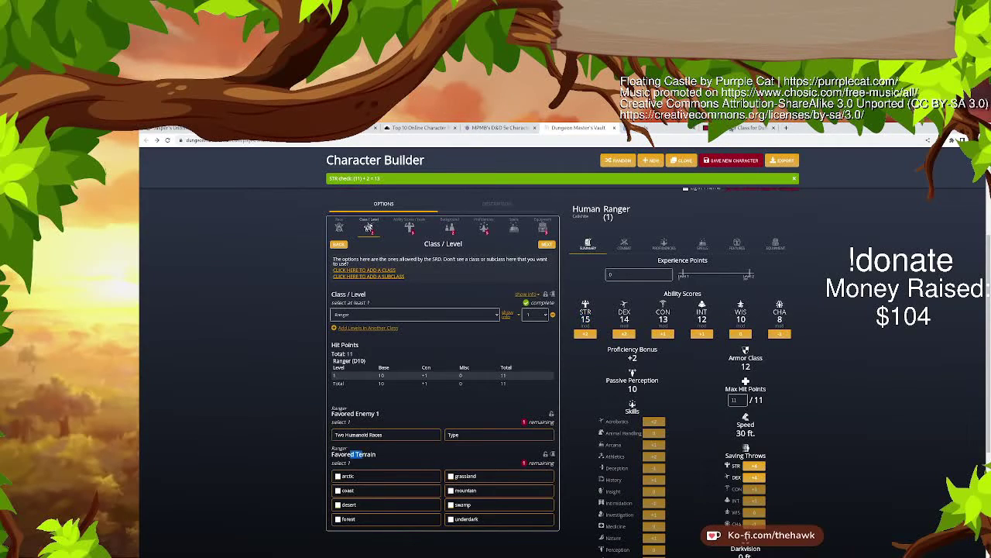
# Step: Return to the D&D Beyond Ranger page and read through the remaining class features to the Hunter archetype
pyautogui.click(731, 128)
pyautogui.scroll(3, 502, 401)
pyautogui.scroll(-5, 511, 441)
pyautogui.scroll(-4, 524, 484)
pyautogui.scroll(-6, 525, 469)
pyautogui.scroll(-5, 524, 466)
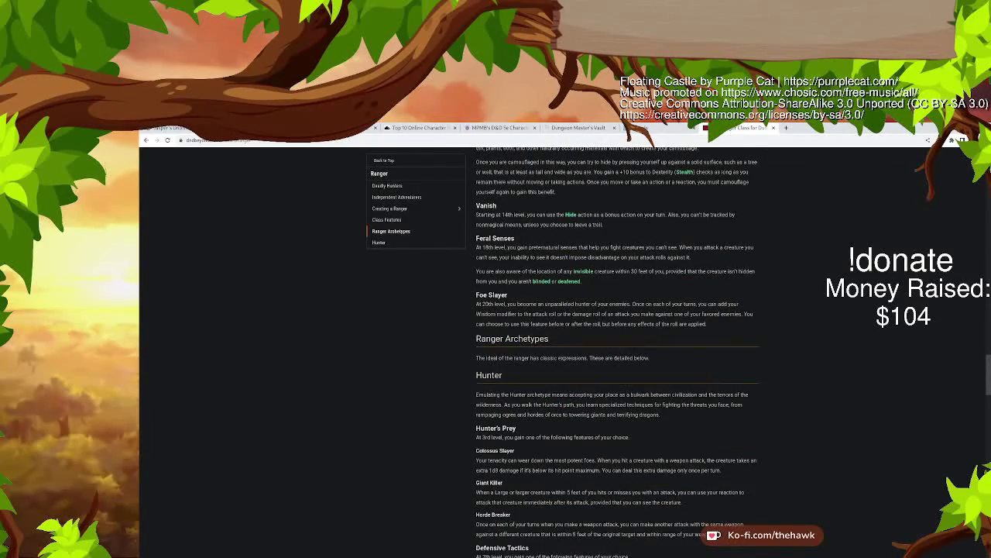
# Step: Go back to the search results and search for "5e ranger" instead
pyautogui.click(147, 141)
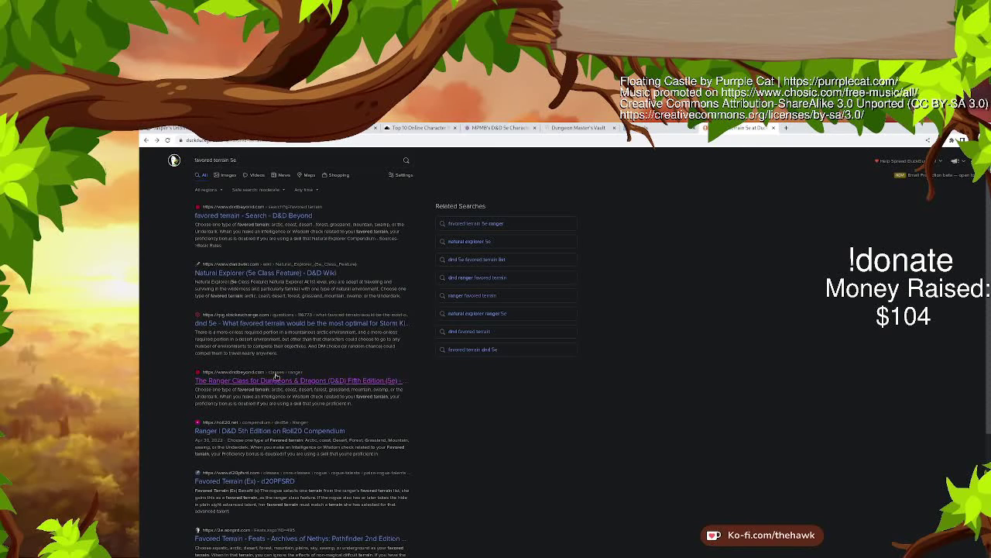
pyautogui.click(266, 160)
pyautogui.hotkey('ctrl', 'a')
pyautogui.write('5e ranger')
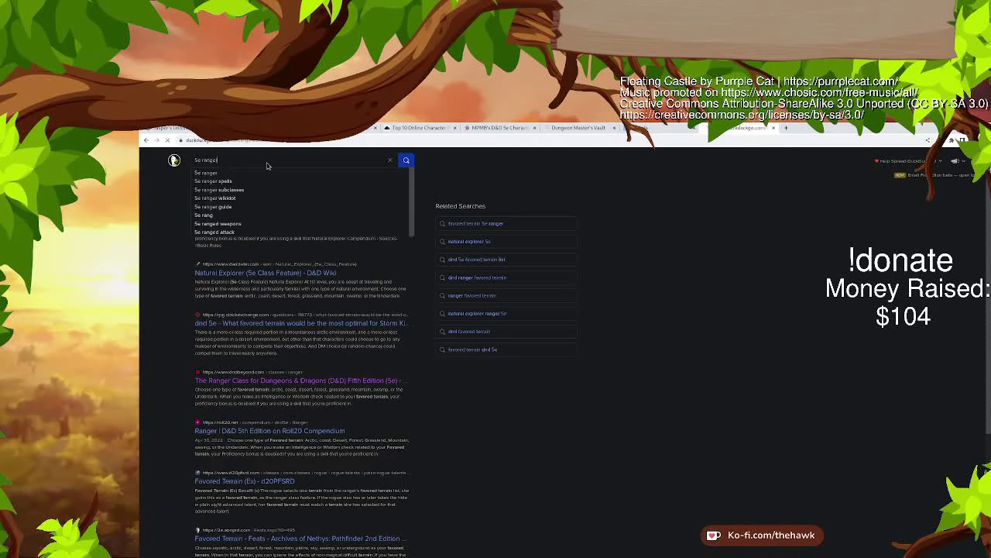
pyautogui.press('Return')
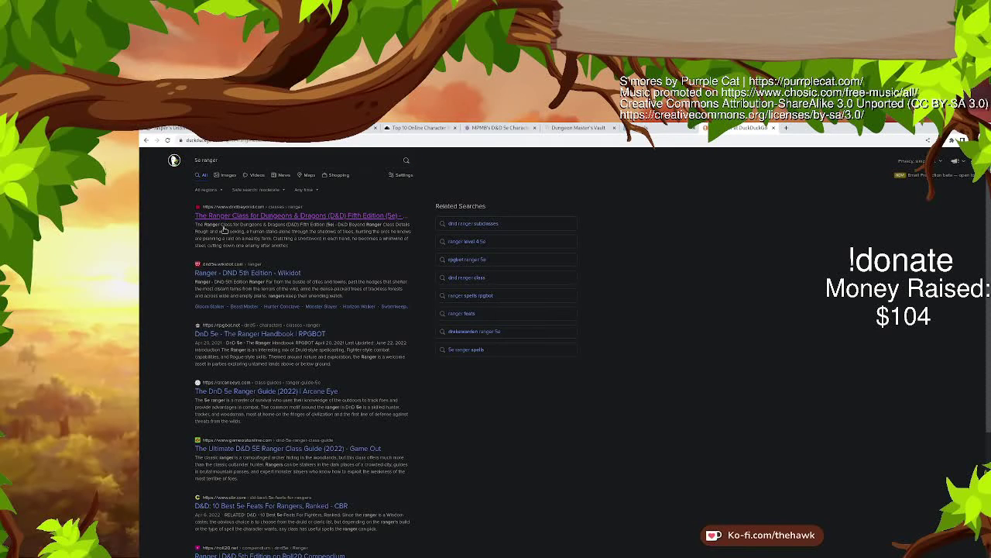
# Step: Open the Wikidot DND 5th Edition Ranger page and examine its starting equipment, Favored Enemy, Favored Foe and Natural Explorer features
pyautogui.click(259, 273)
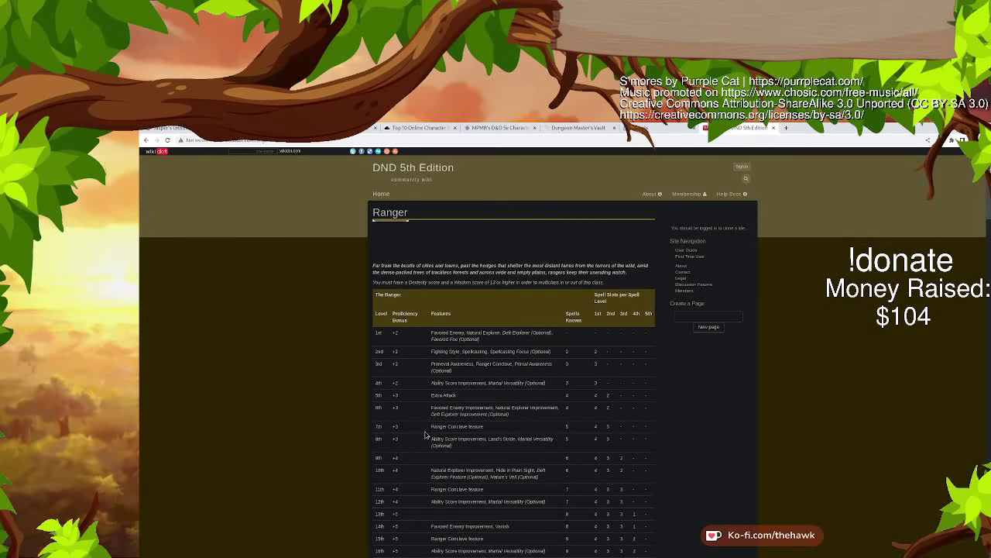
pyautogui.scroll(-2, 425, 430)
pyautogui.scroll(-5, 425, 434)
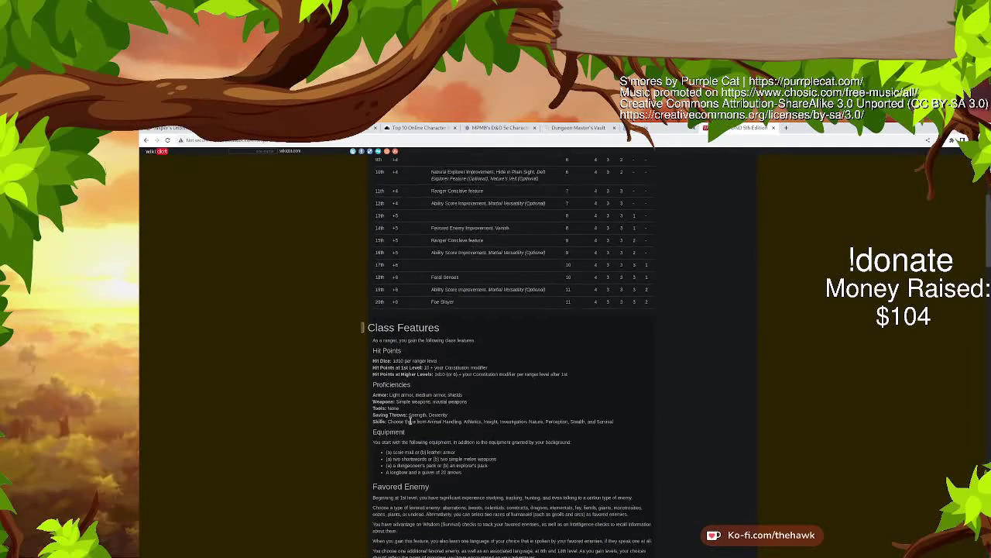
pyautogui.scroll(-1, 398, 403)
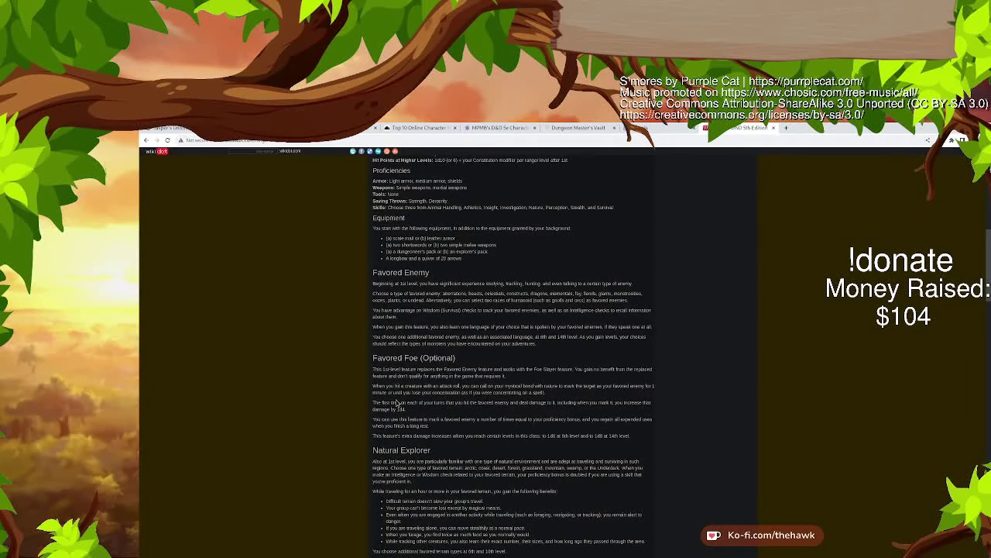
pyautogui.scroll(-3, 395, 403)
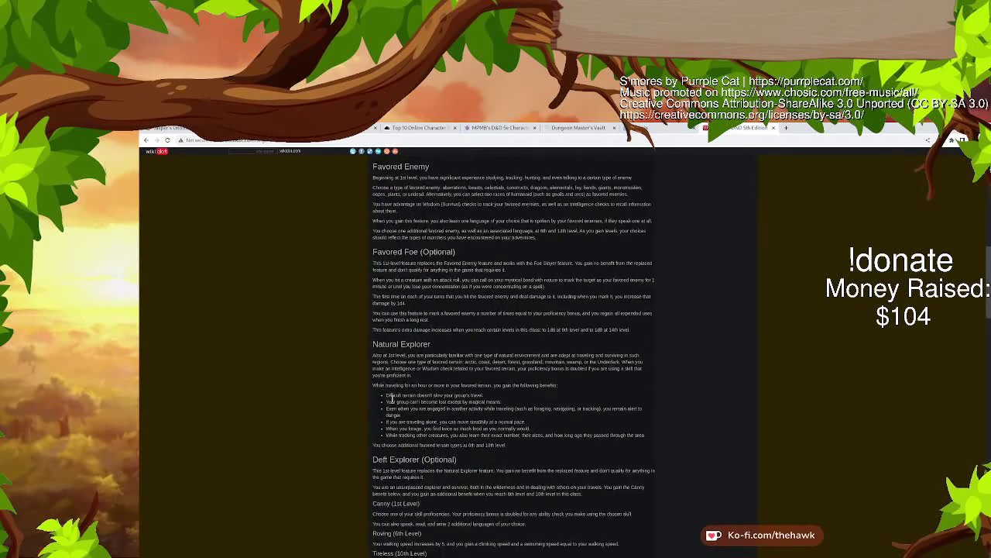
pyautogui.scroll(3, 387, 396)
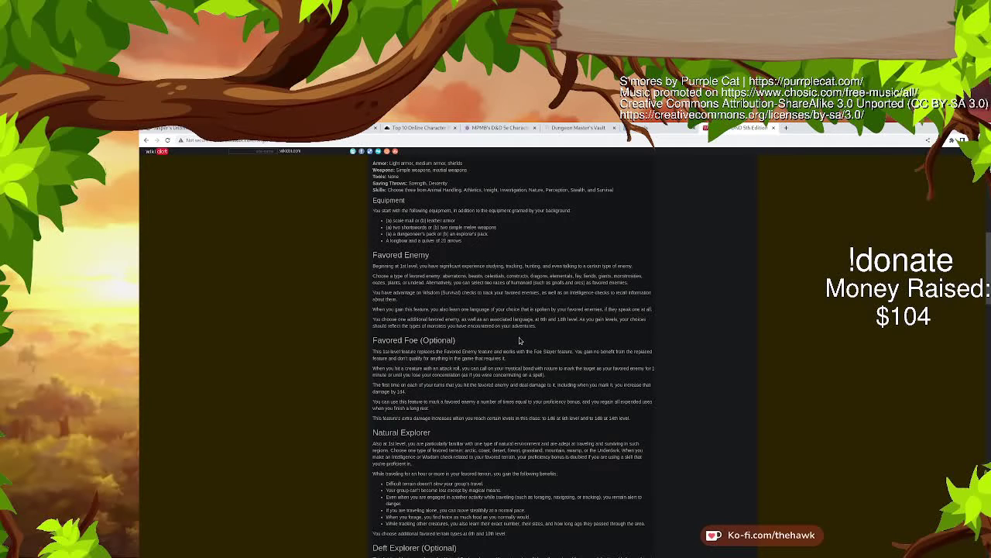
# Step: Return to the character builder and compare the Favored Enemy choices offered under Two Humanoid Races and Type
pyautogui.click(577, 129)
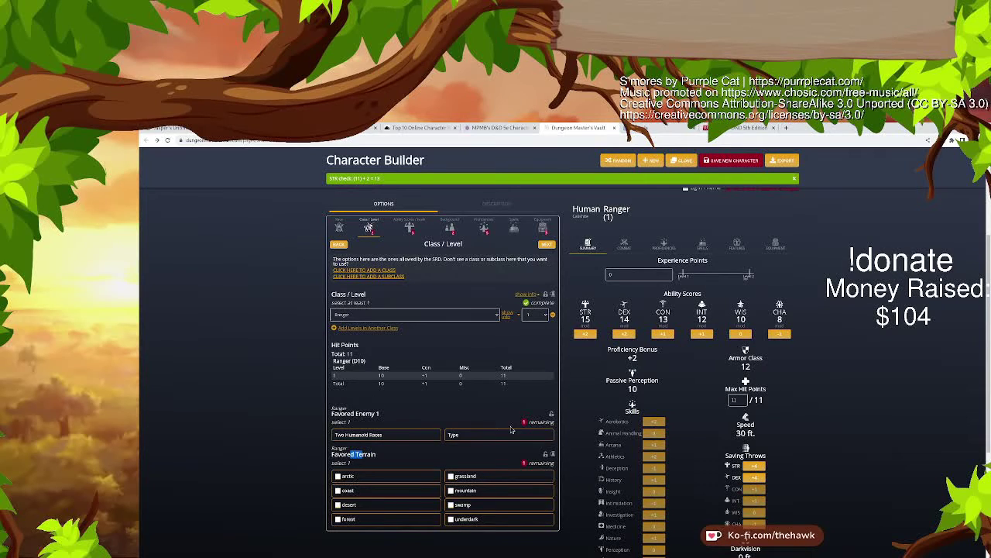
pyautogui.click(406, 439)
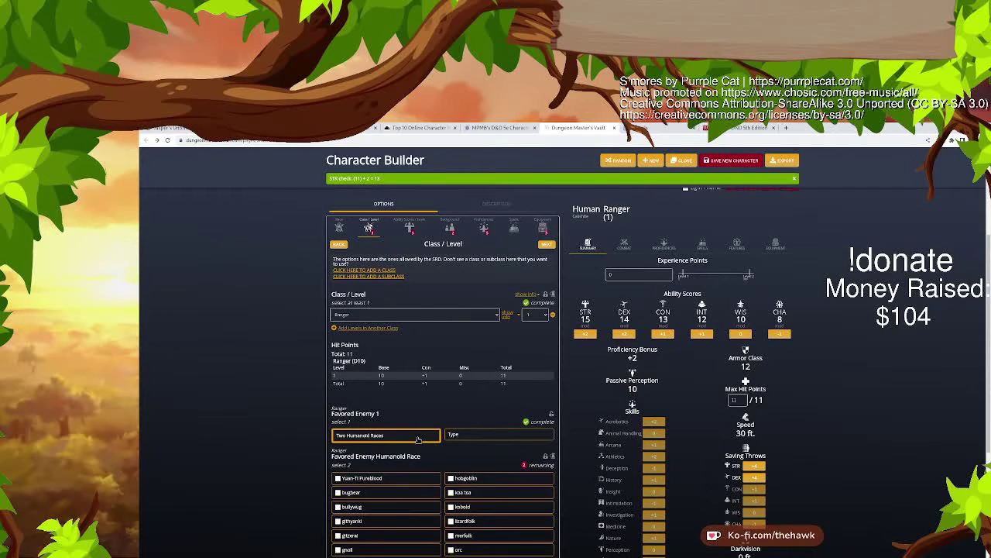
pyautogui.click(480, 435)
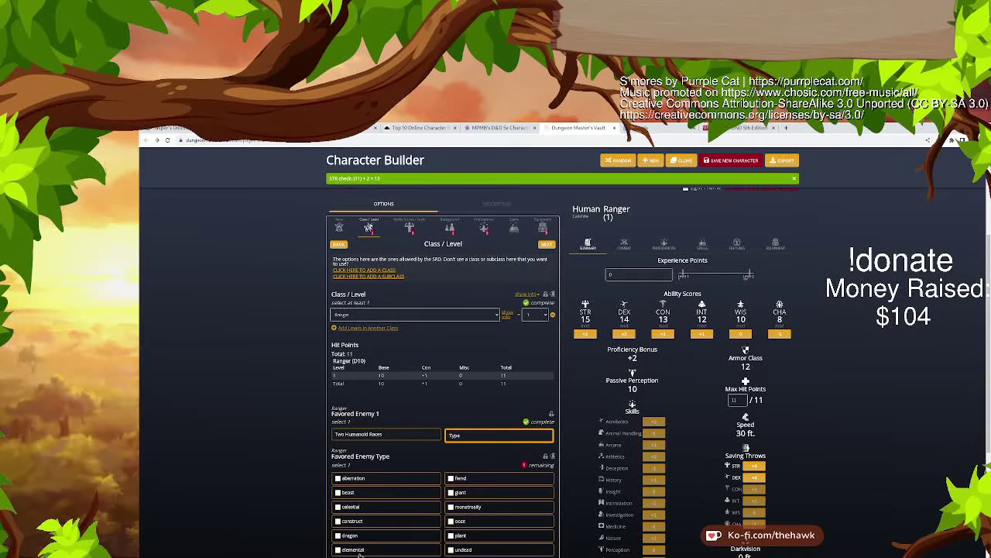
pyautogui.scroll(-1, 444, 455)
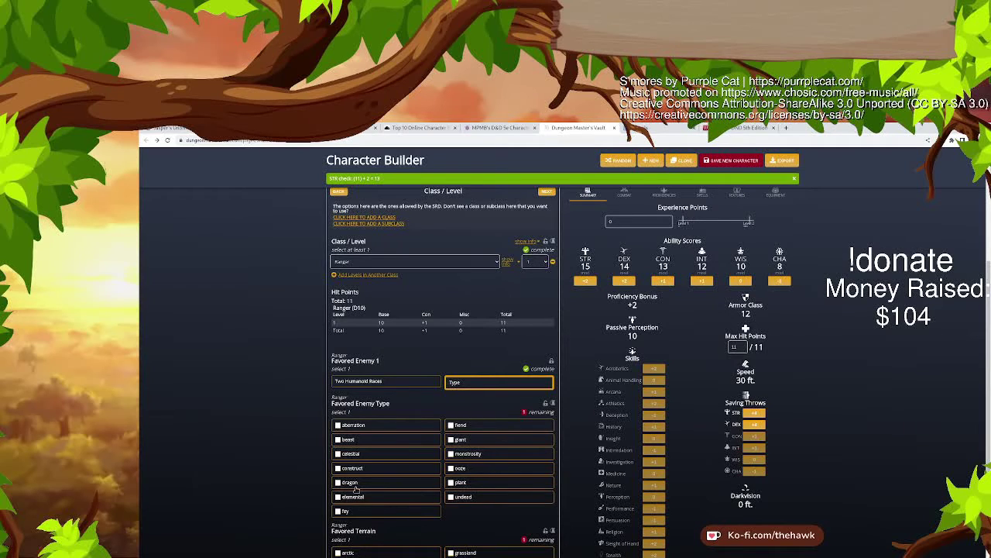
pyautogui.click(395, 381)
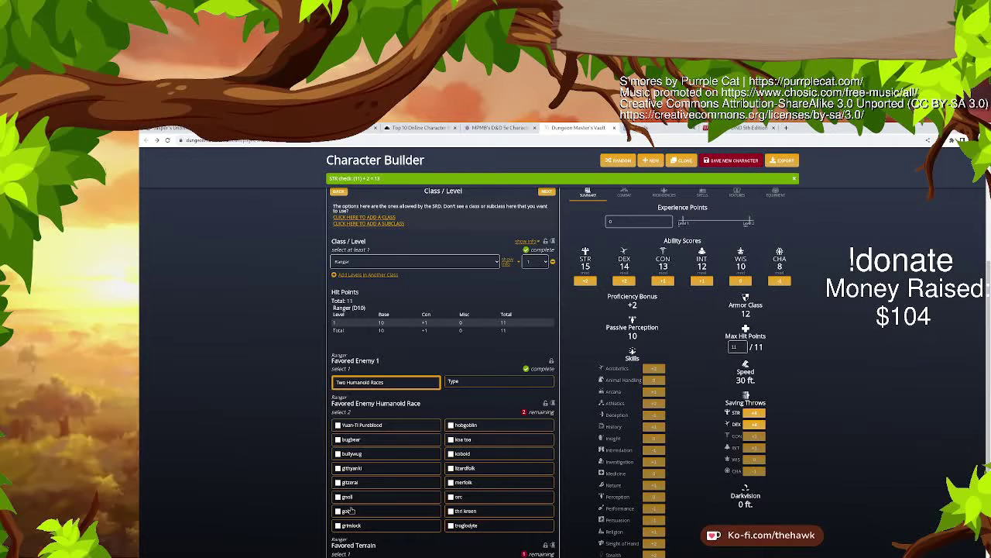
pyautogui.click(462, 382)
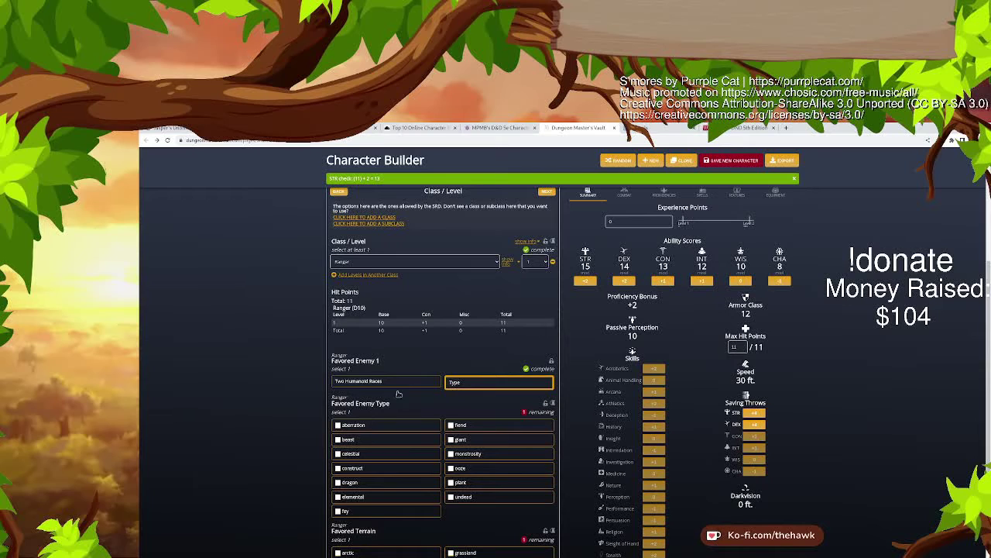
pyautogui.hotkey('shift', 'Tab')
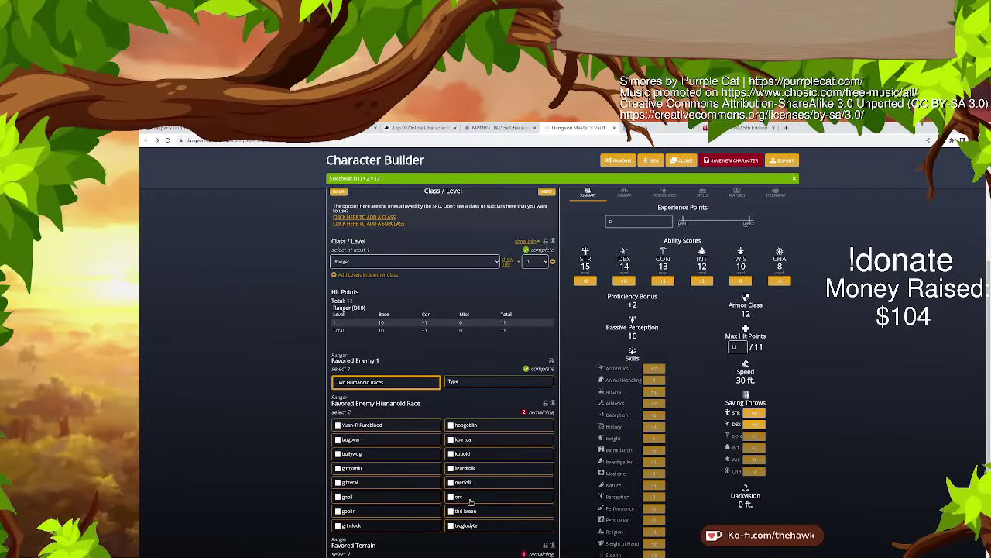
# Step: Set the ranger's favored enemy type to undead and favored terrain to underdark, with homebrew enabled for both
pyautogui.click(468, 383)
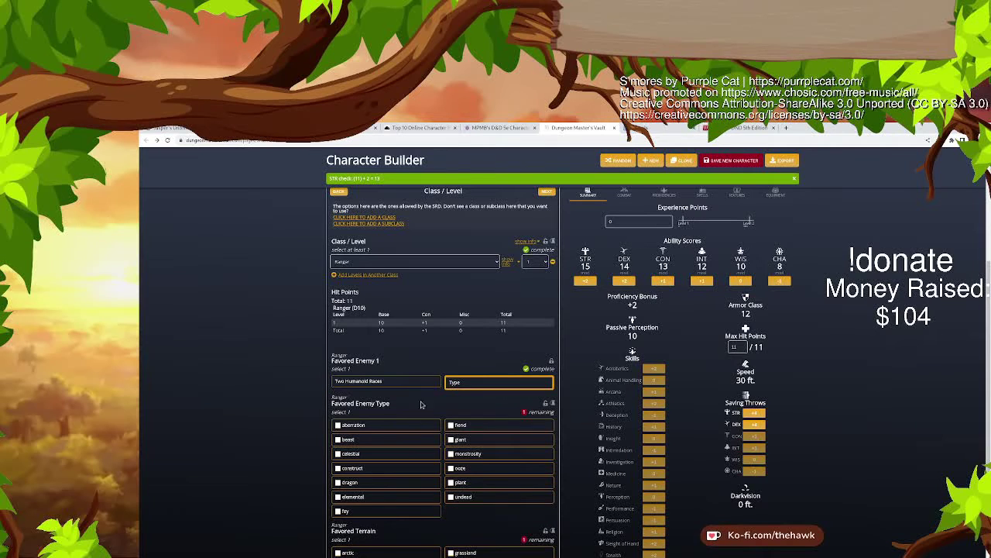
pyautogui.click(552, 403)
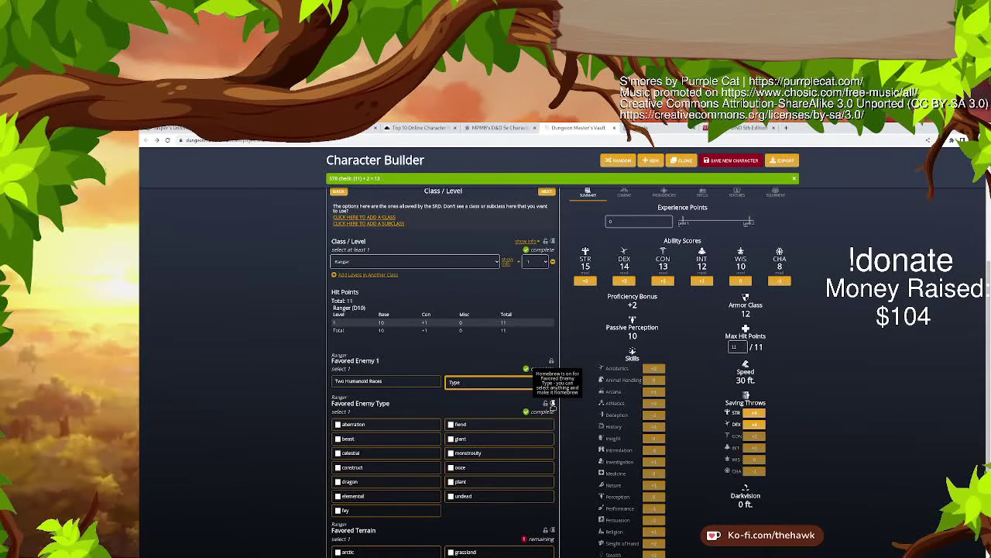
pyautogui.click(464, 496)
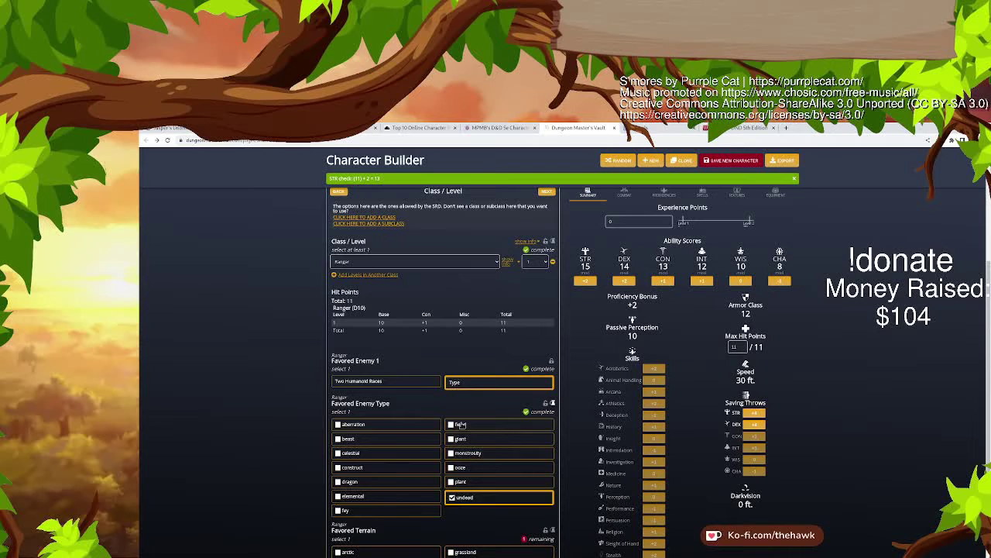
pyautogui.scroll(-1, 460, 422)
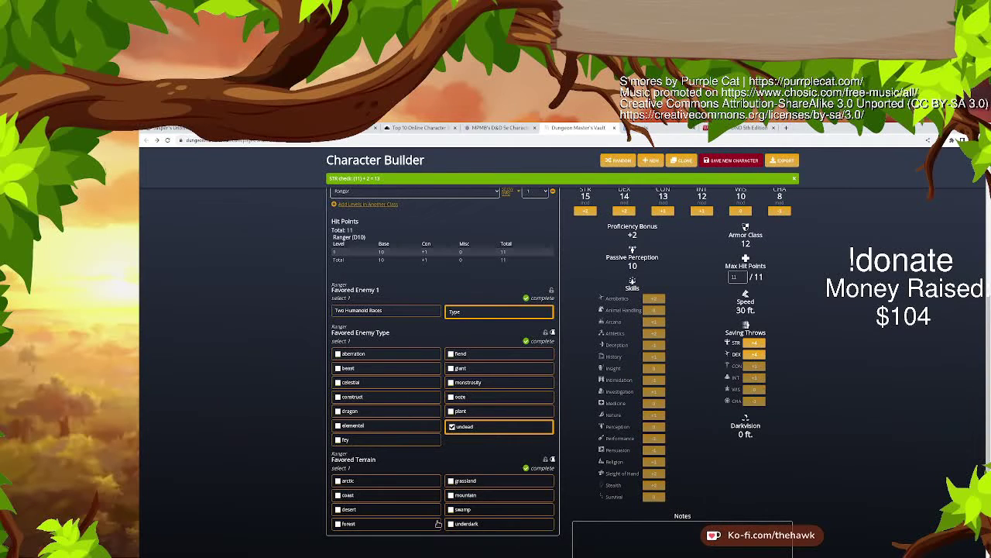
pyautogui.click(475, 526)
# Step: Add a level 1 Barbarian as a second class and go to the Ability Scores / Feats section
pyautogui.scroll(3, 446, 457)
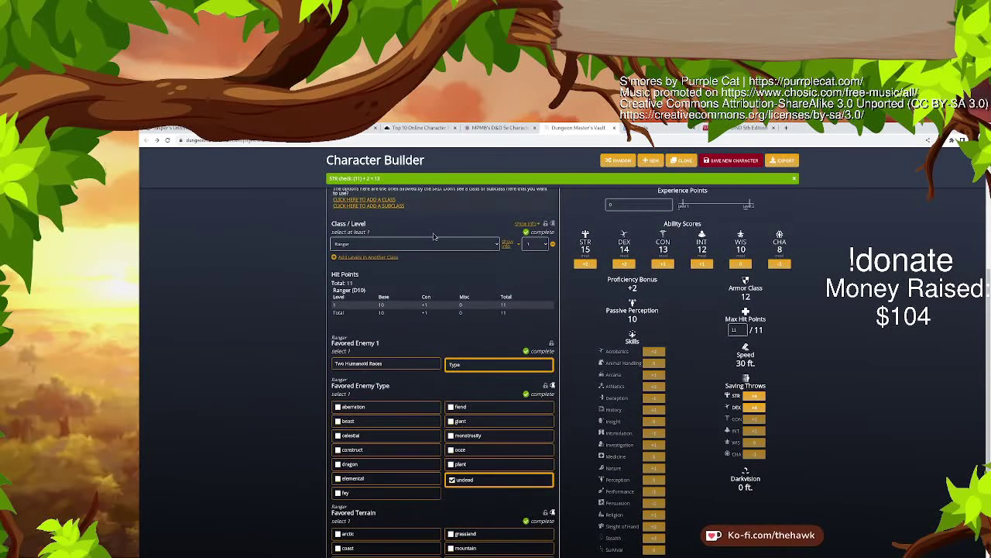
pyautogui.scroll(1, 436, 373)
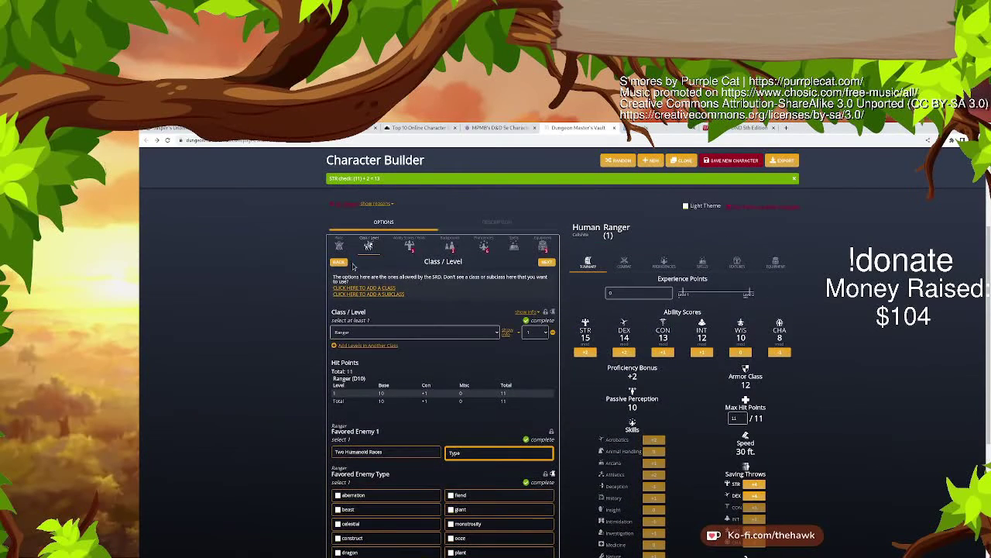
pyautogui.click(381, 346)
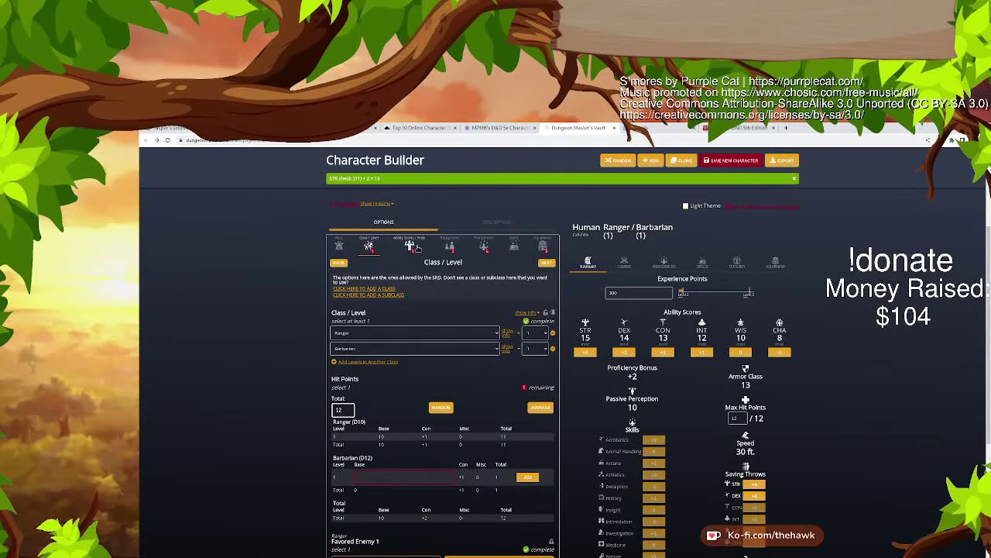
pyautogui.click(410, 244)
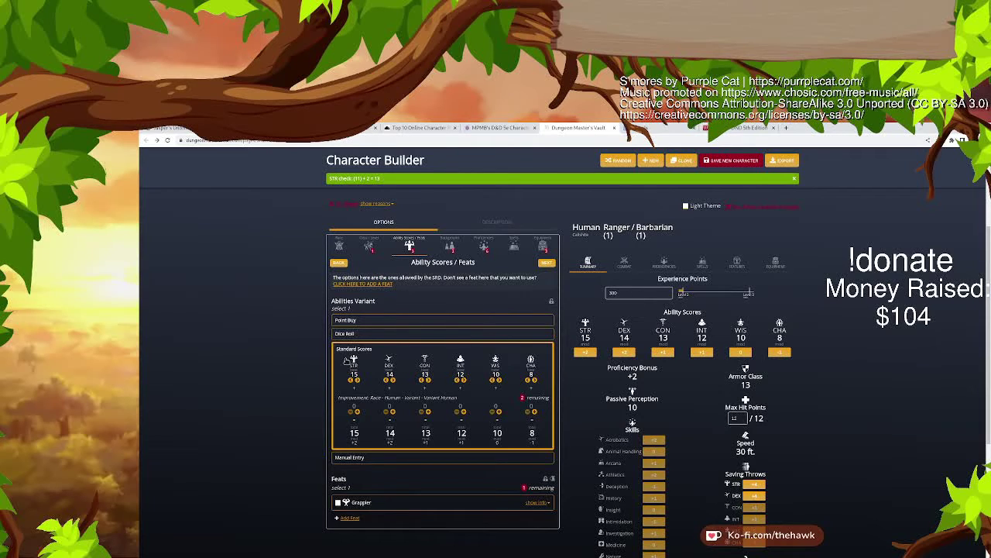
# Step: Enter manual ability scores of STR 11, DEX 17, CON 12, INT 16, WIS 13 and CHA 12, and spend the Variant Human improvements on DEX and WIS
pyautogui.click(350, 380)
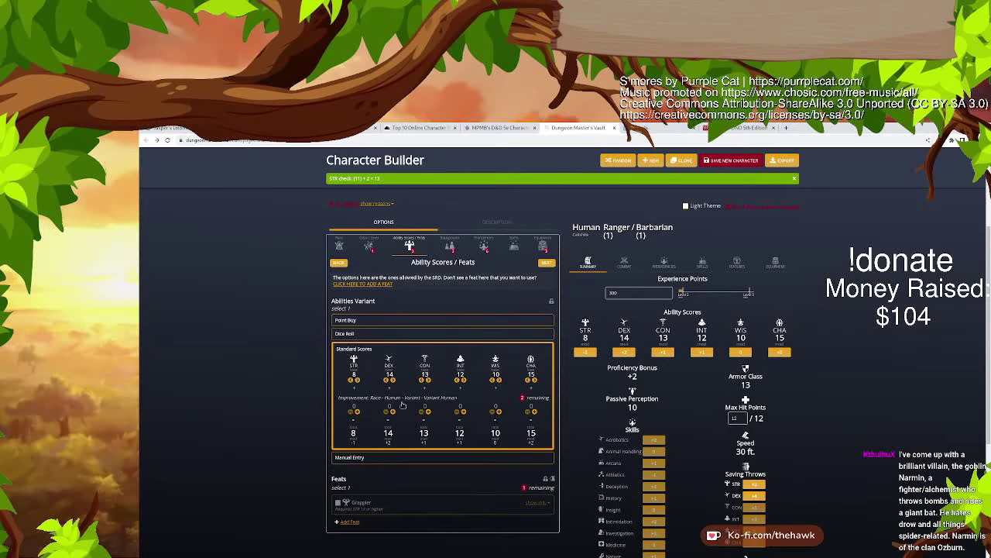
pyautogui.click(398, 458)
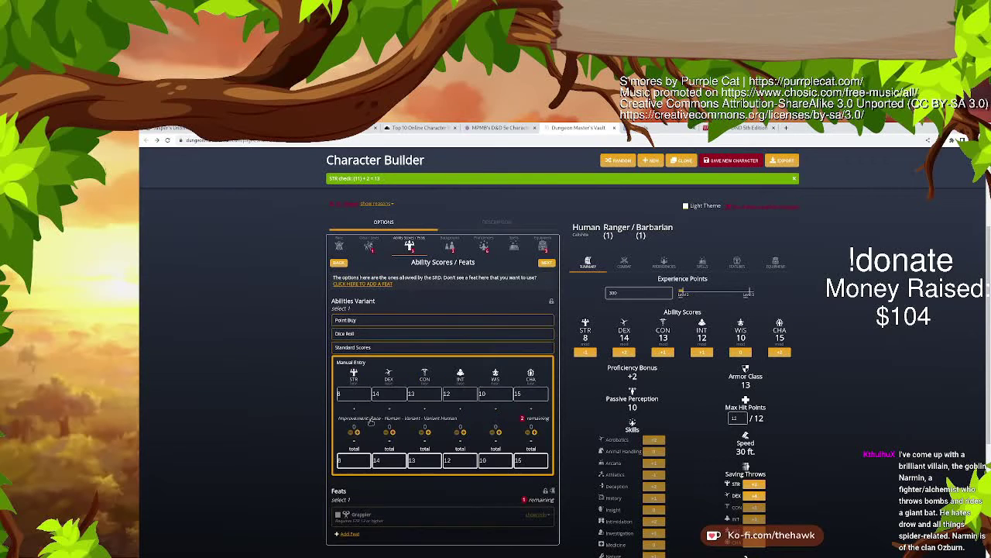
pyautogui.doubleClick(341, 394)
pyautogui.write('11')
pyautogui.press('Tab')
pyautogui.write('17')
pyautogui.press('Tab')
pyautogui.write('12')
pyautogui.press('Tab')
pyautogui.write('16')
pyautogui.press('Tab')
pyautogui.write('13')
pyautogui.press('Tab')
pyautogui.write('13')
pyautogui.press('BackSpace')
pyautogui.write('2')
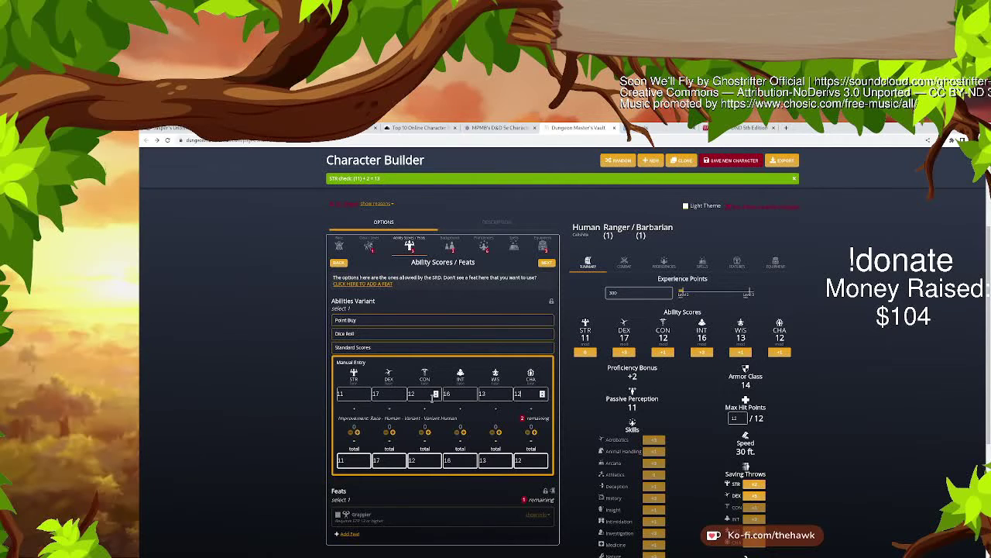
pyautogui.click(393, 431)
pyautogui.click(498, 433)
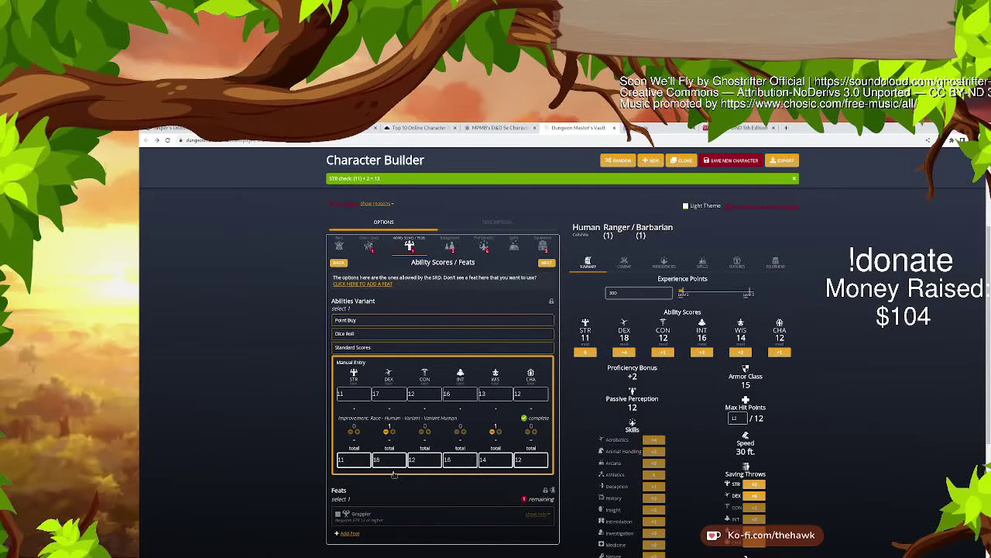
# Step: Switch to 5etools, open its feats list and read the Skulker, Skilled and Skill Expert feats
pyautogui.click(645, 129)
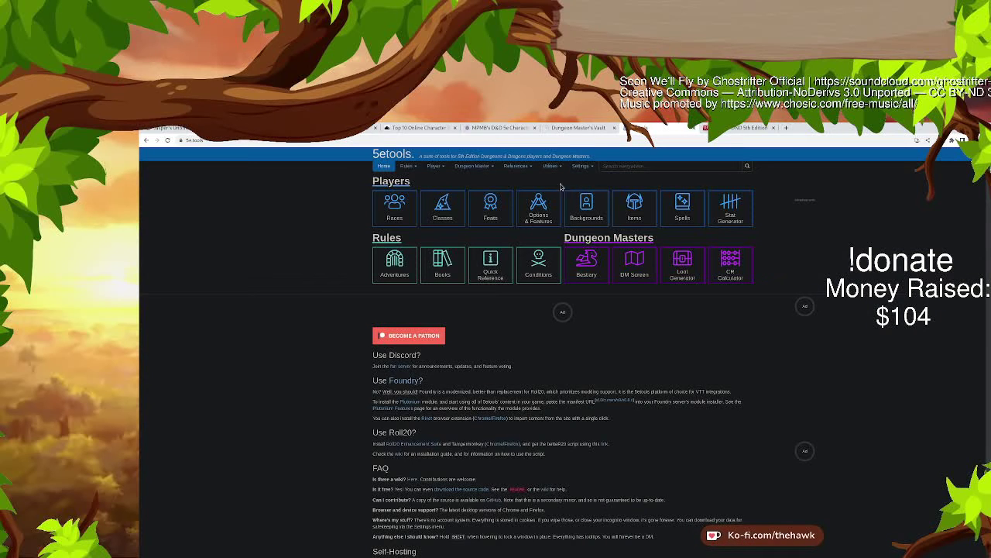
pyautogui.click(576, 133)
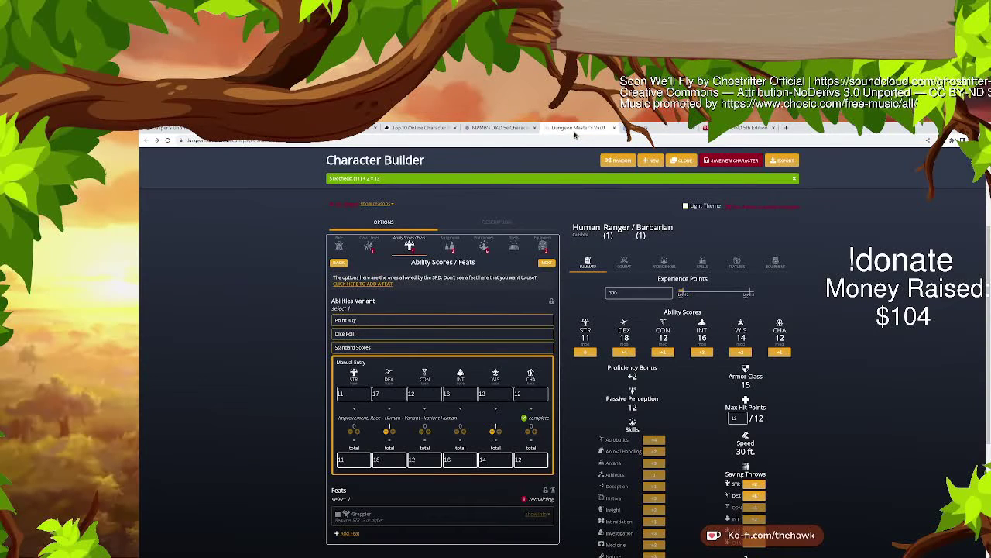
pyautogui.click(646, 129)
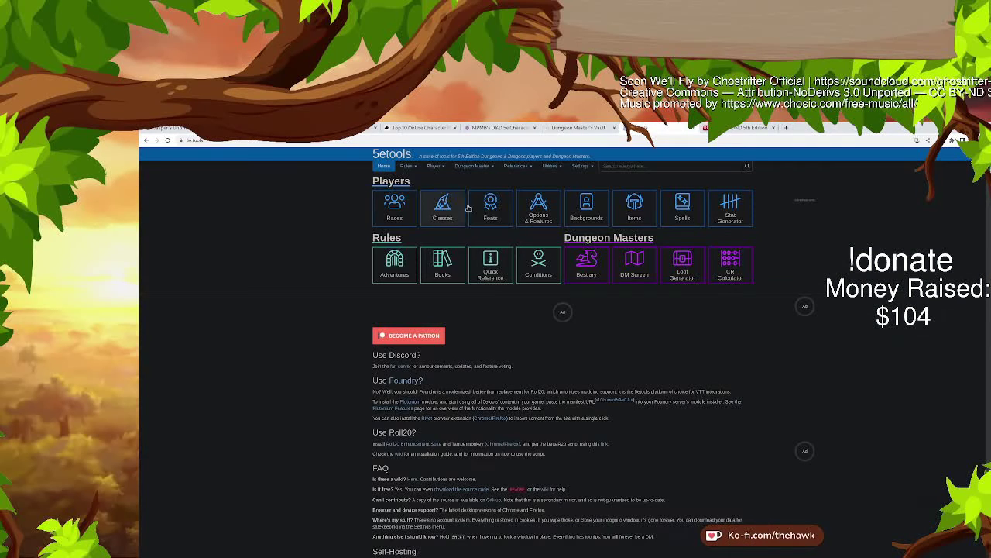
pyautogui.click(490, 221)
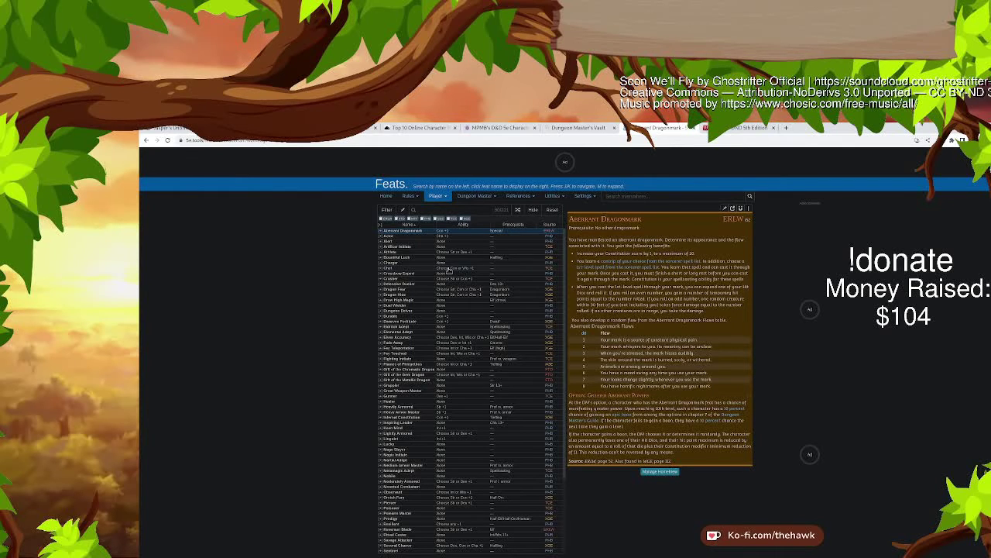
pyautogui.scroll(-3, 435, 437)
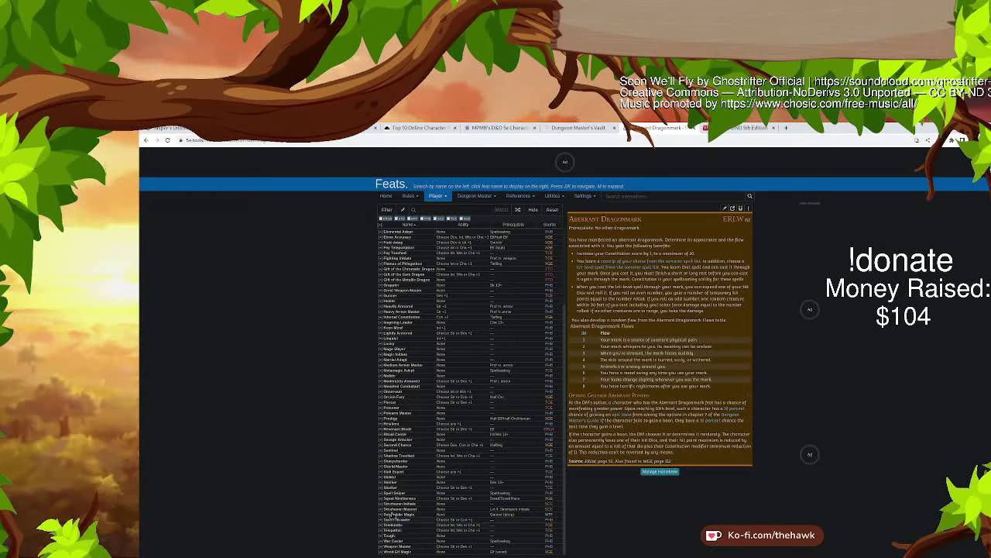
pyautogui.click(394, 482)
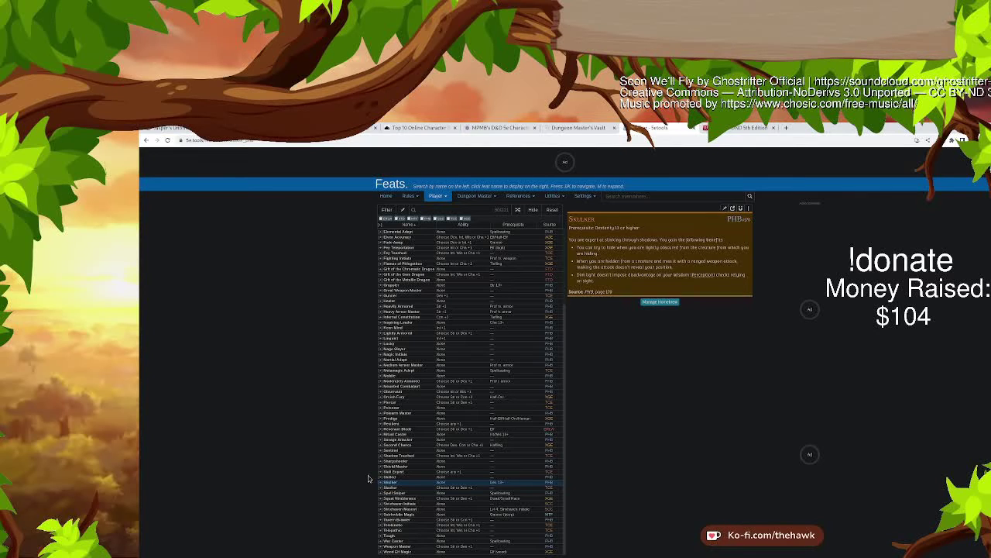
pyautogui.click(404, 478)
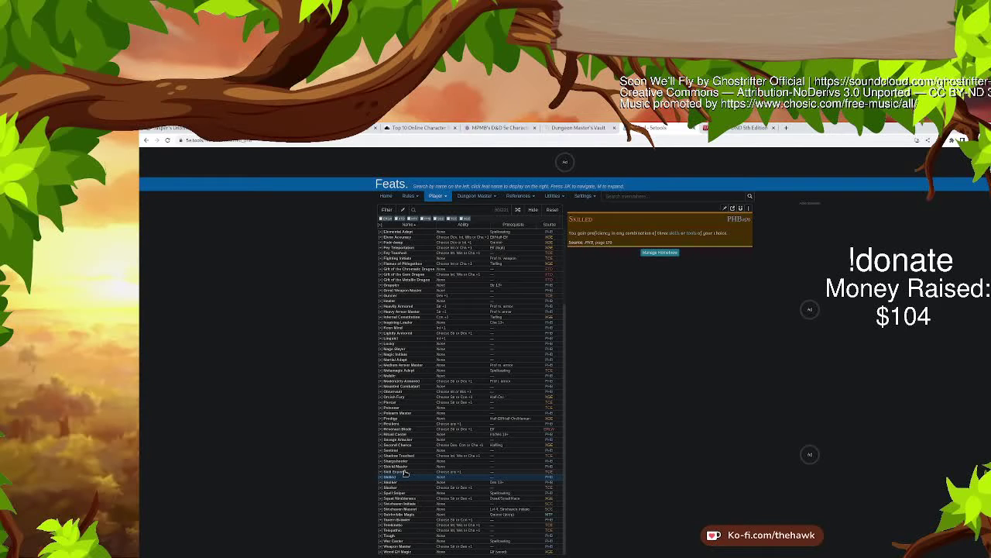
pyautogui.click(404, 471)
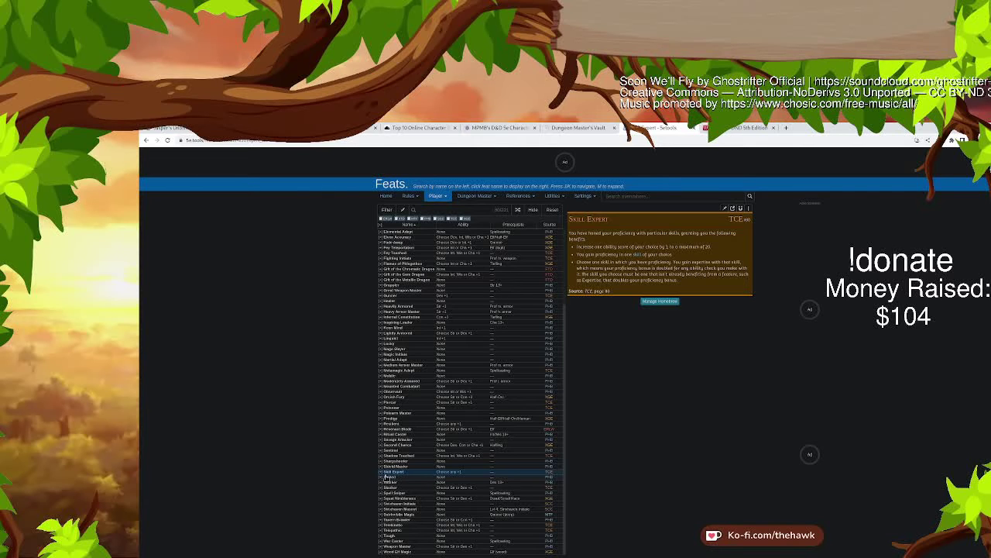
# Step: Return to the start of the feats list and read Aberrant Dragonmark, Alert and Athlete
pyautogui.scroll(3, 387, 401)
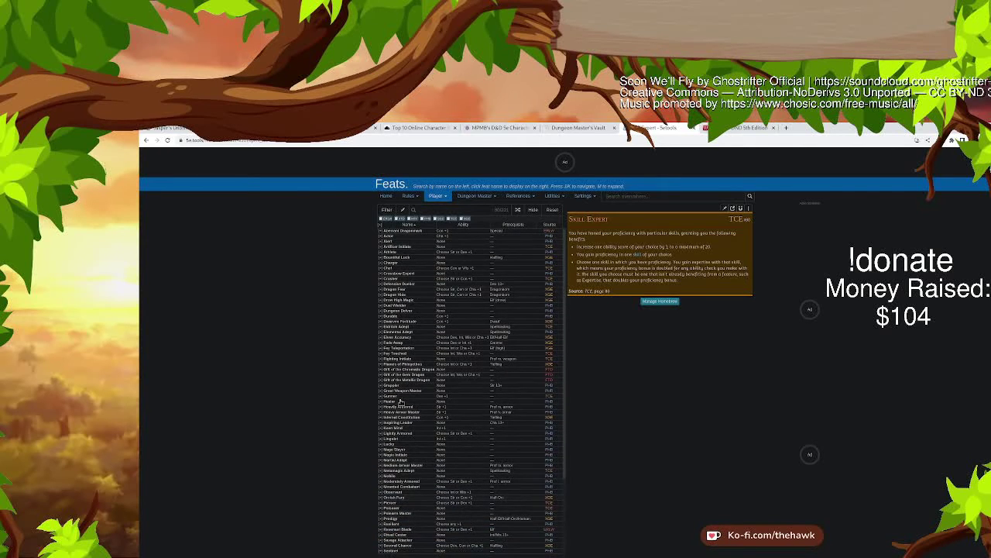
pyautogui.click(408, 231)
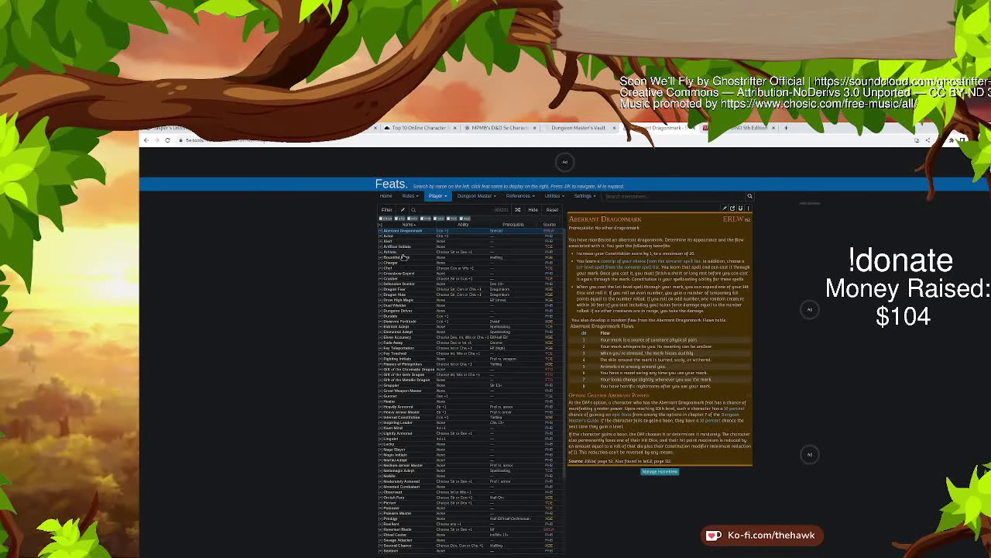
pyautogui.click(400, 242)
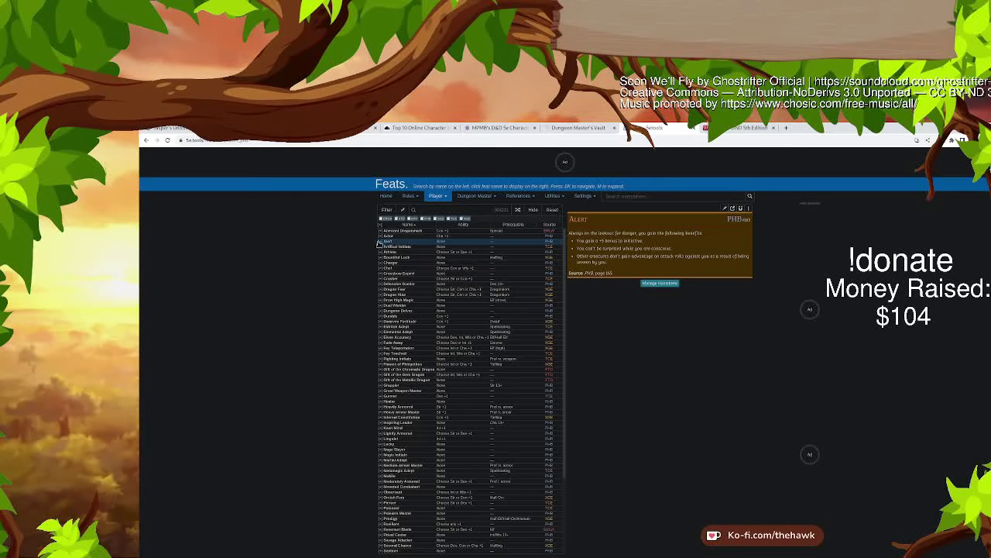
pyautogui.click(379, 242)
pyautogui.click(380, 241)
pyautogui.click(430, 253)
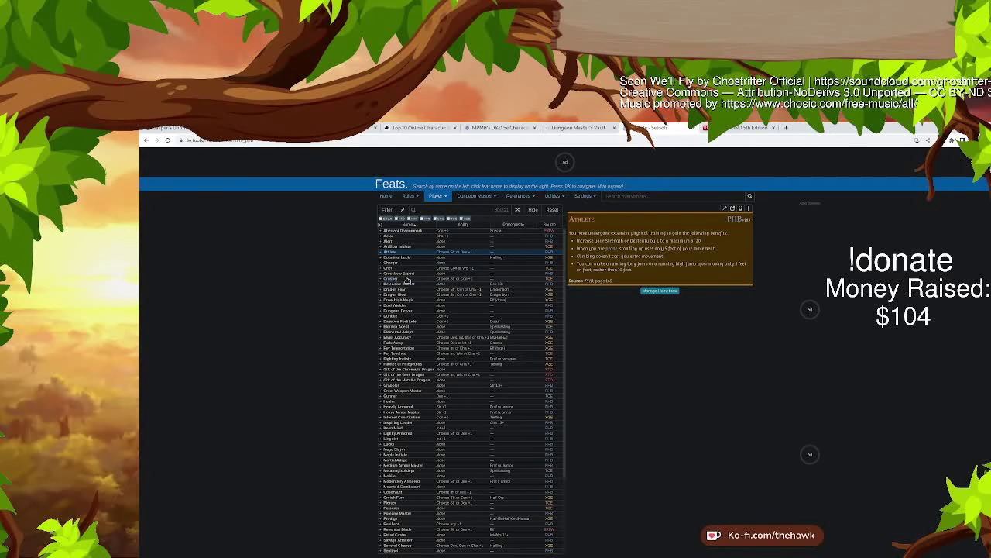
# Step: Read the feats Crusher, Dragon Fear, Dragon Hide, Drow High Magic, Durable, Dwarven Fortitude and Eldritch Adept
pyautogui.click(410, 280)
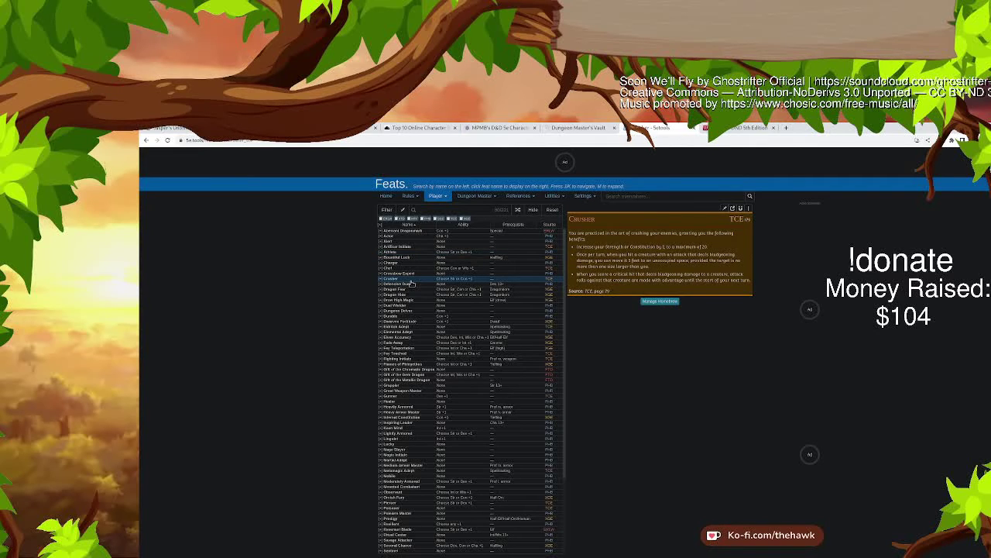
pyautogui.click(411, 289)
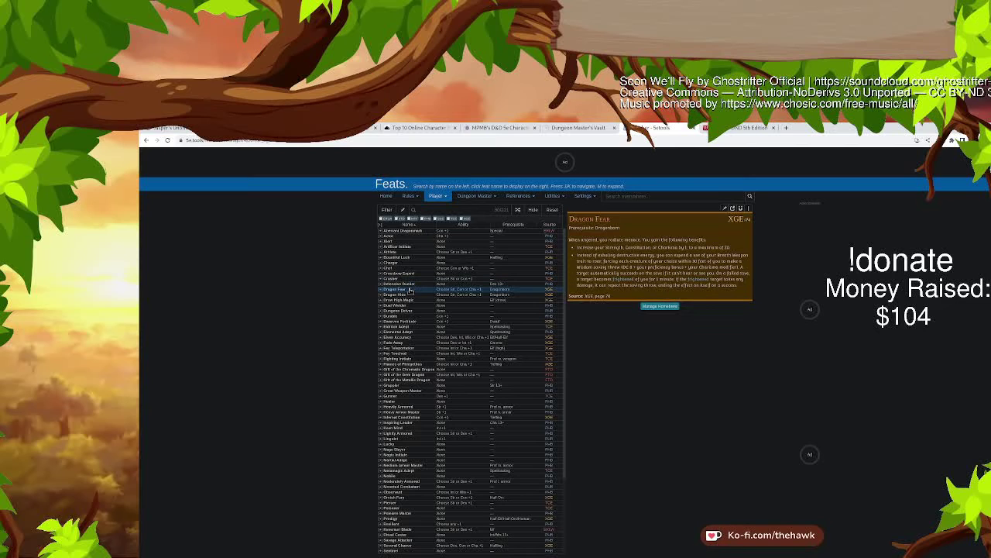
pyautogui.click(409, 295)
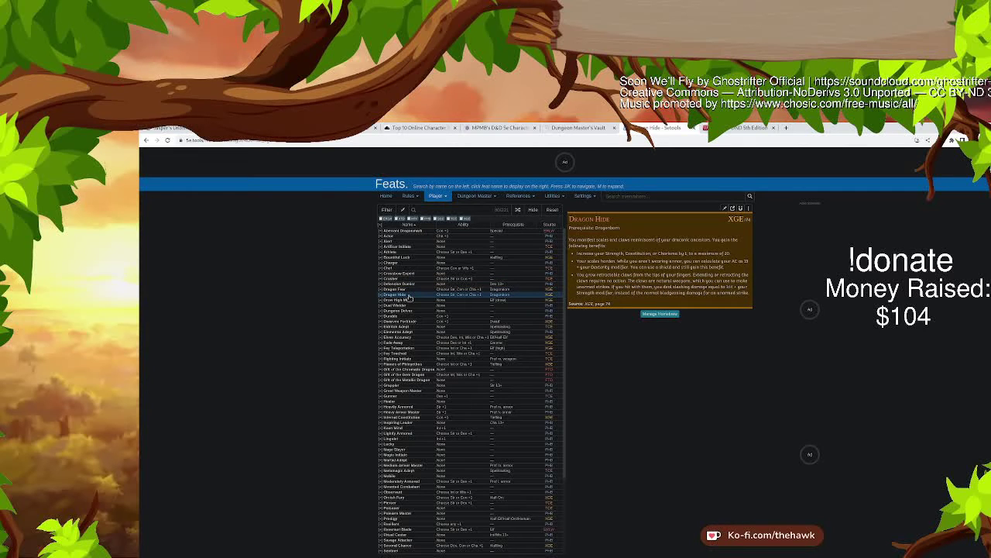
pyautogui.click(410, 301)
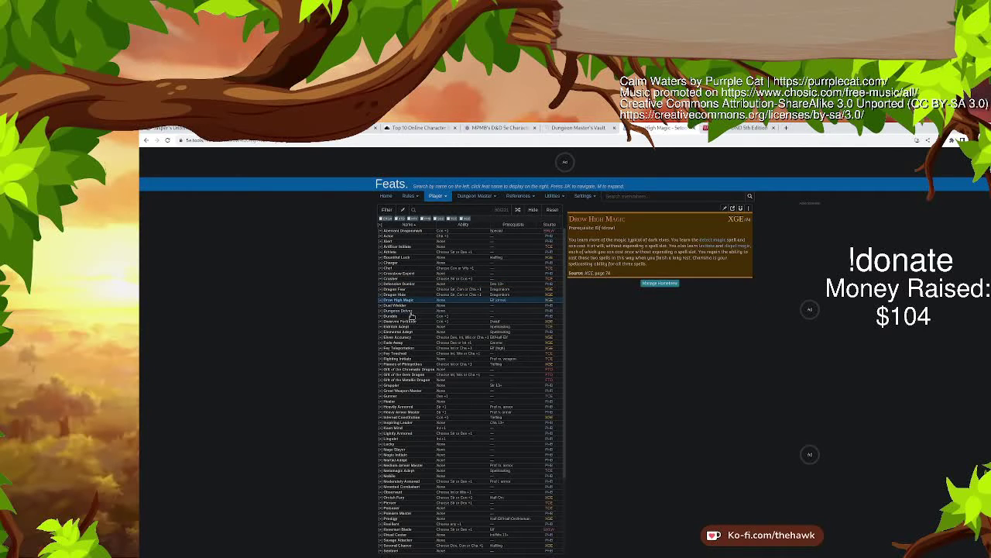
pyautogui.click(411, 316)
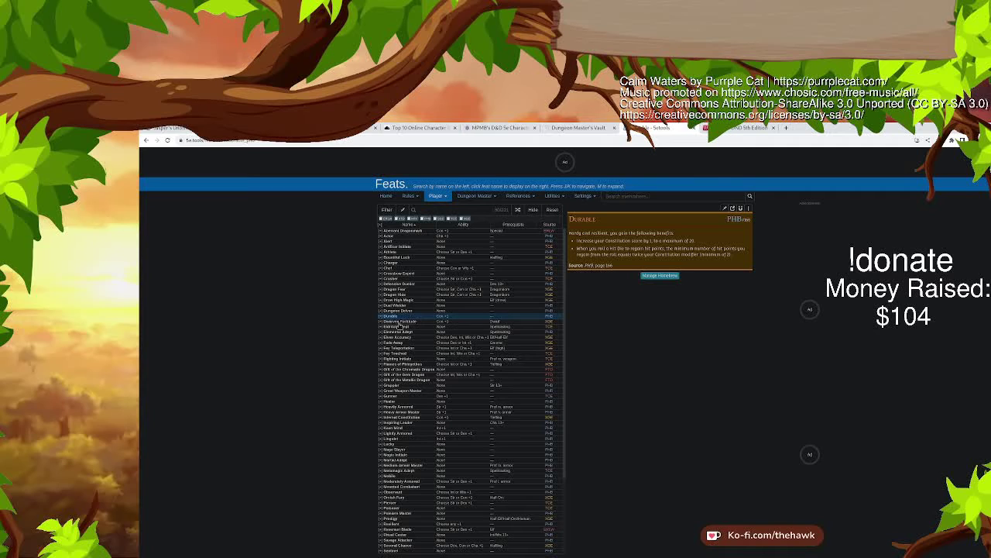
pyautogui.click(399, 321)
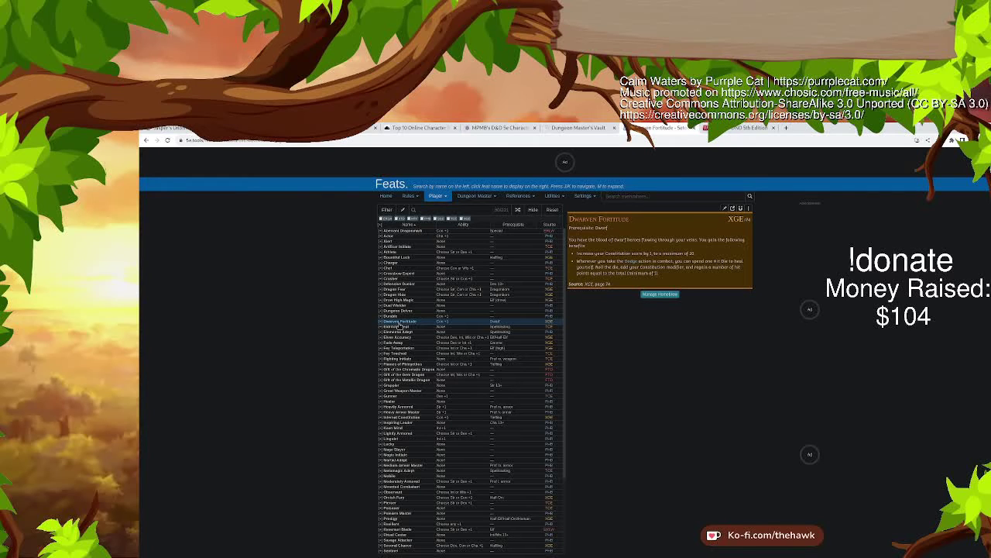
pyautogui.click(419, 328)
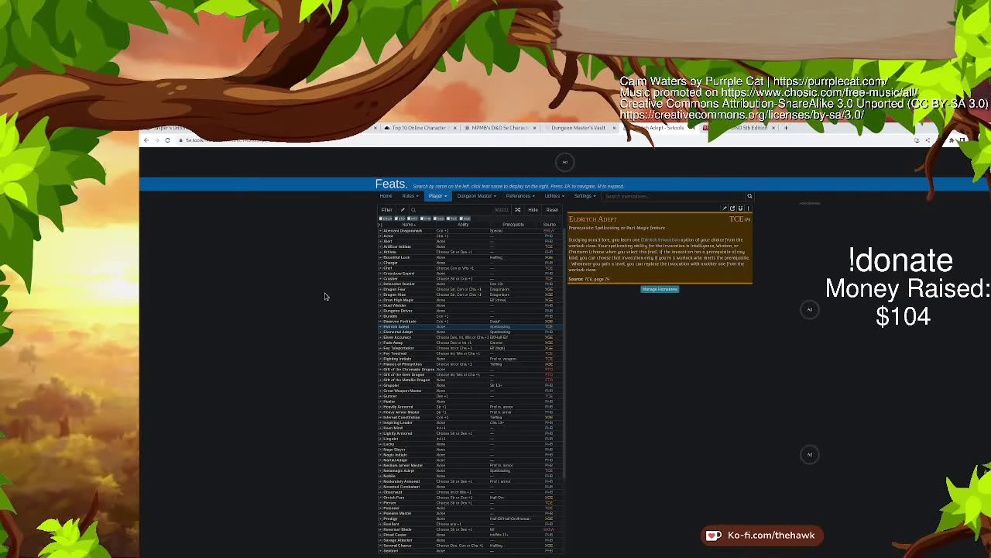
# Step: Read the feats Elemental Adept, Fade Away, Elven Accuracy, Fey Teleportation, Fey Touched and Fighting Initiate
pyautogui.click(411, 333)
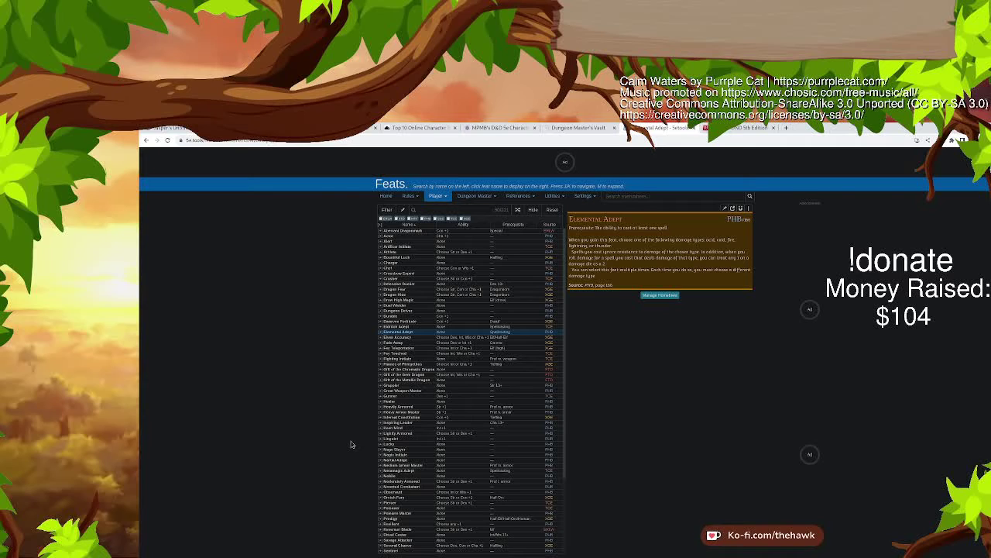
pyautogui.click(404, 343)
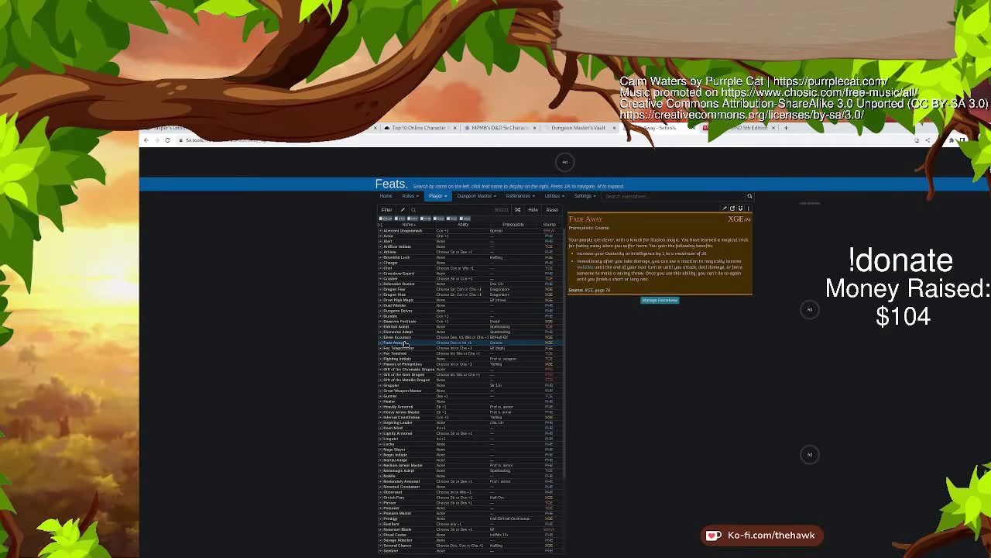
pyautogui.click(402, 337)
pyautogui.click(403, 332)
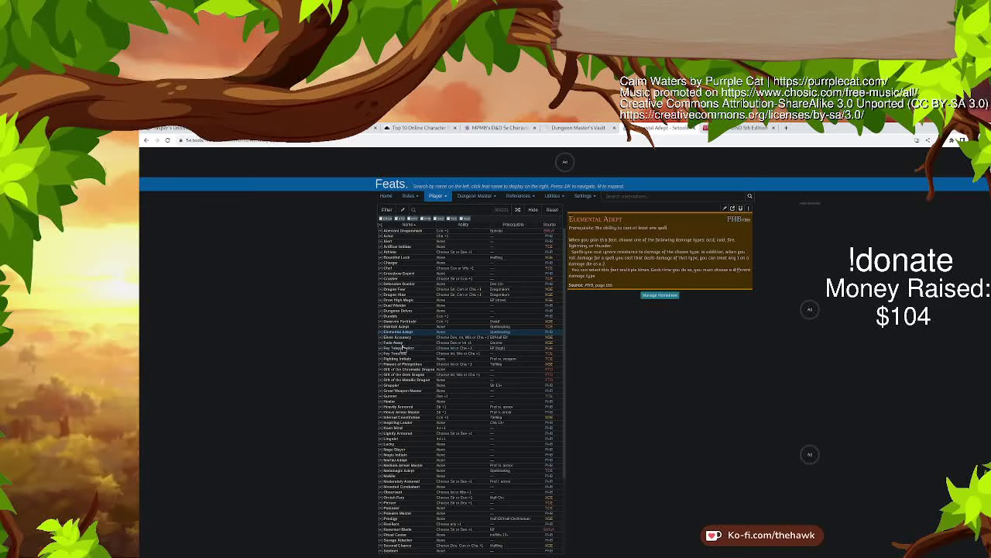
pyautogui.click(403, 348)
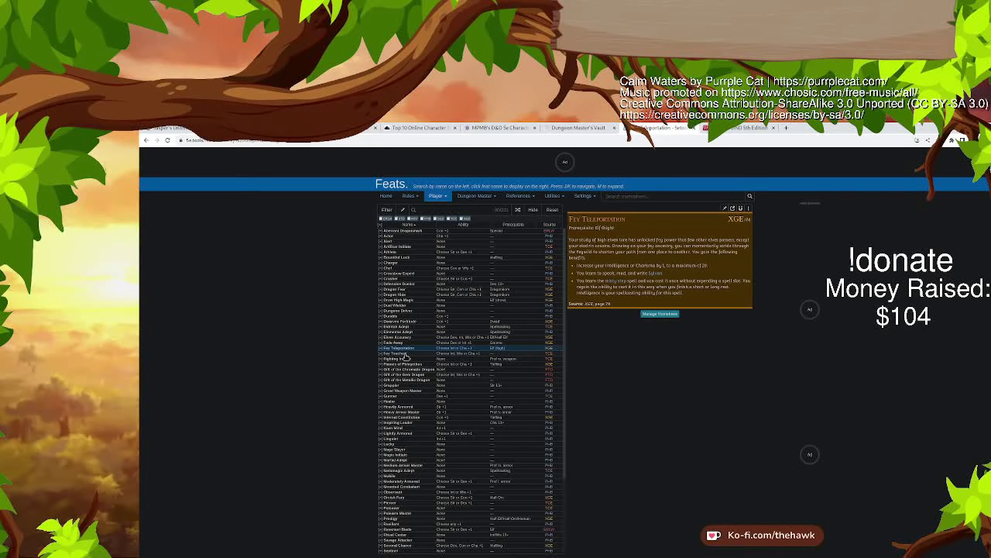
pyautogui.click(404, 354)
pyautogui.click(424, 359)
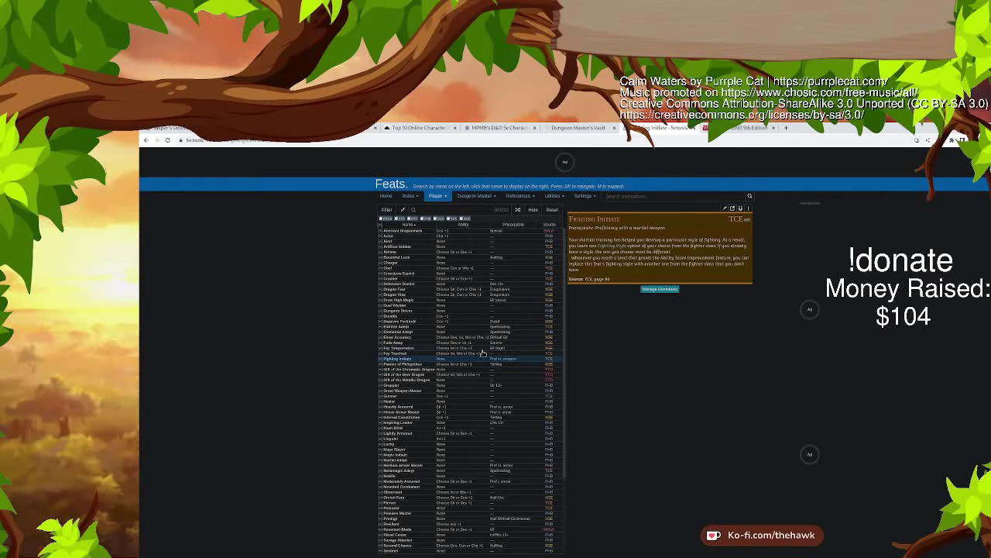
# Step: Read the feats Grappler, Gunner, Heavily Armored, Infernal Constitution, Inspiring Leader and Keen Mind
pyautogui.scroll(-1, 466, 350)
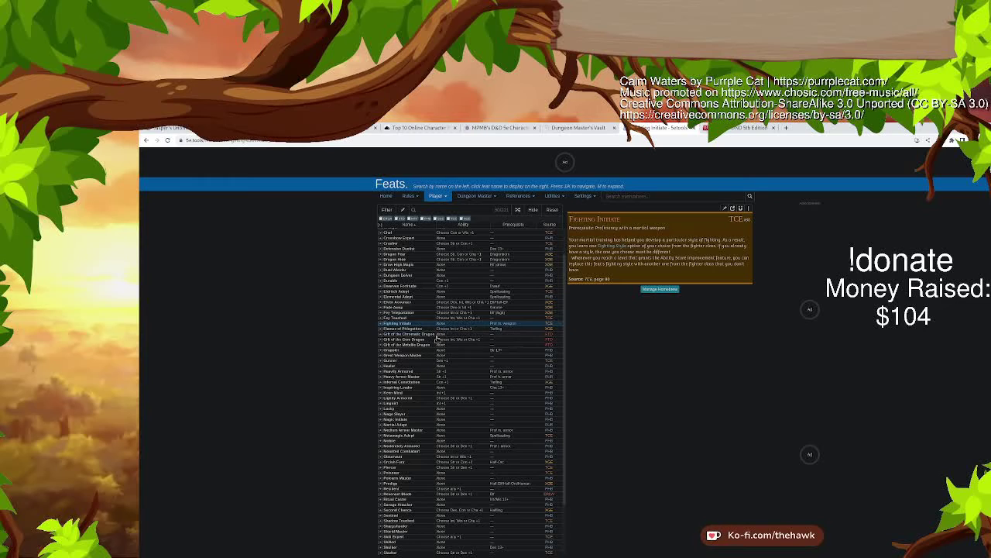
pyautogui.click(434, 352)
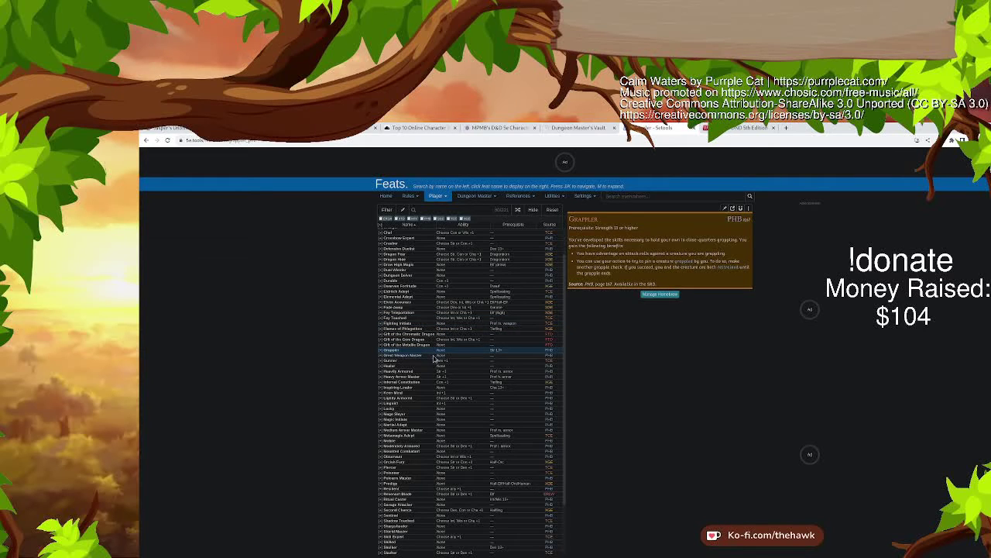
pyautogui.click(434, 360)
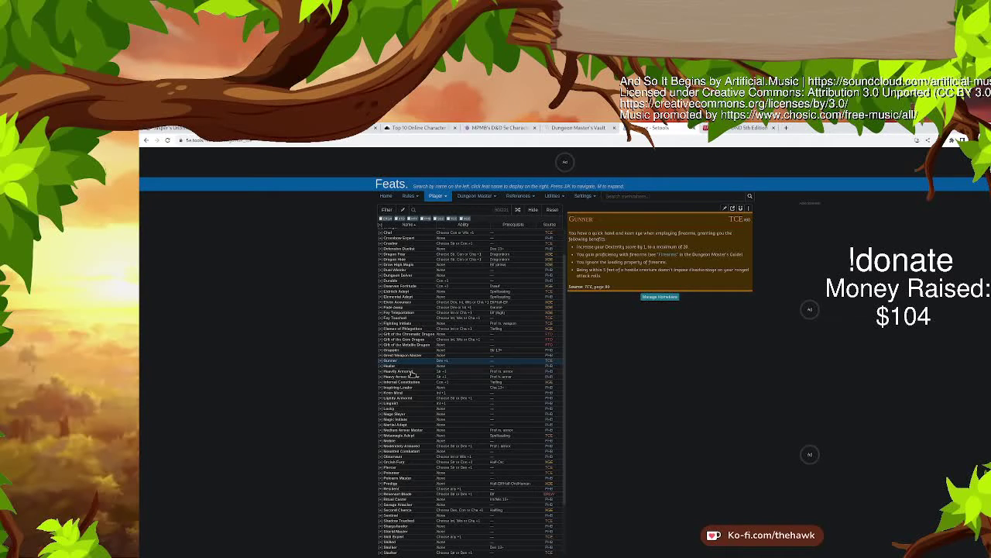
pyautogui.click(410, 372)
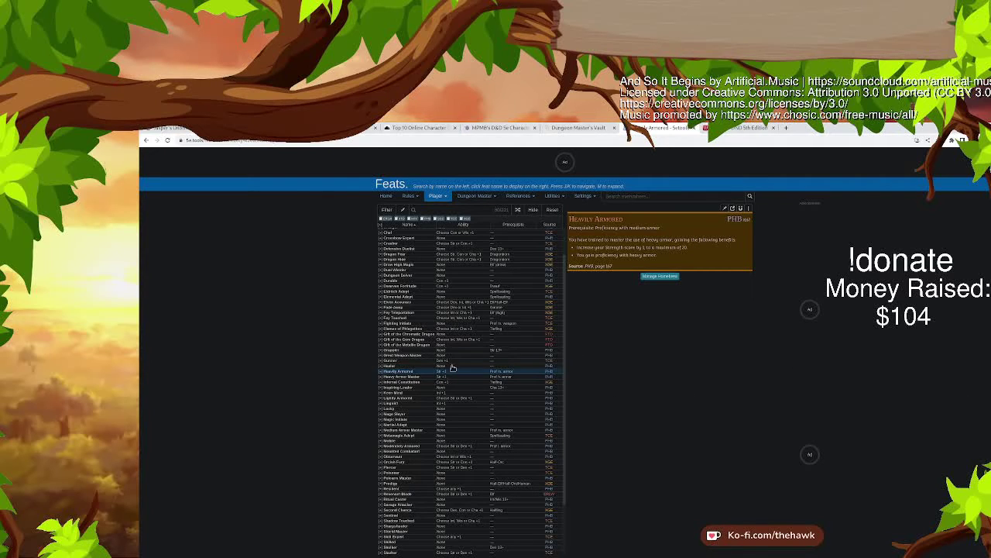
pyautogui.click(400, 381)
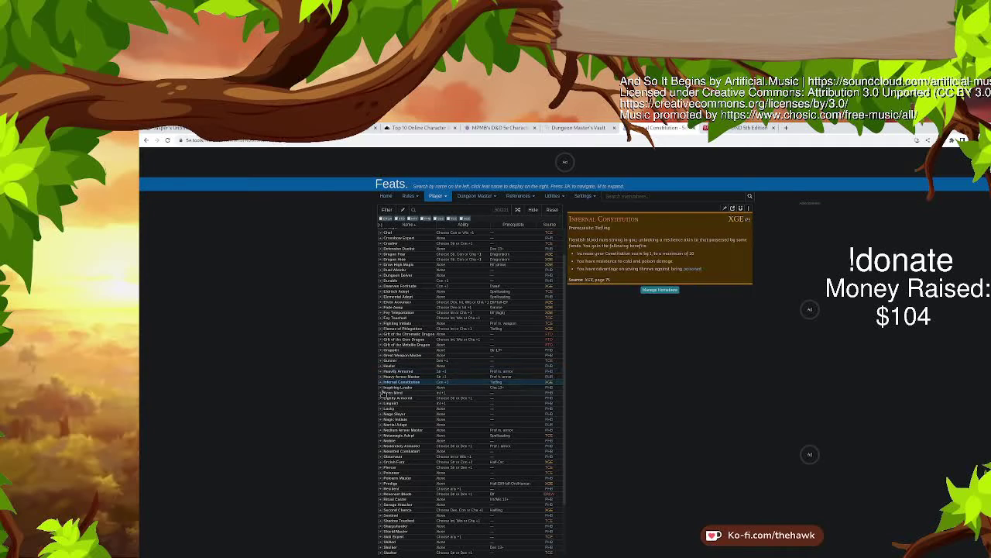
pyautogui.click(414, 387)
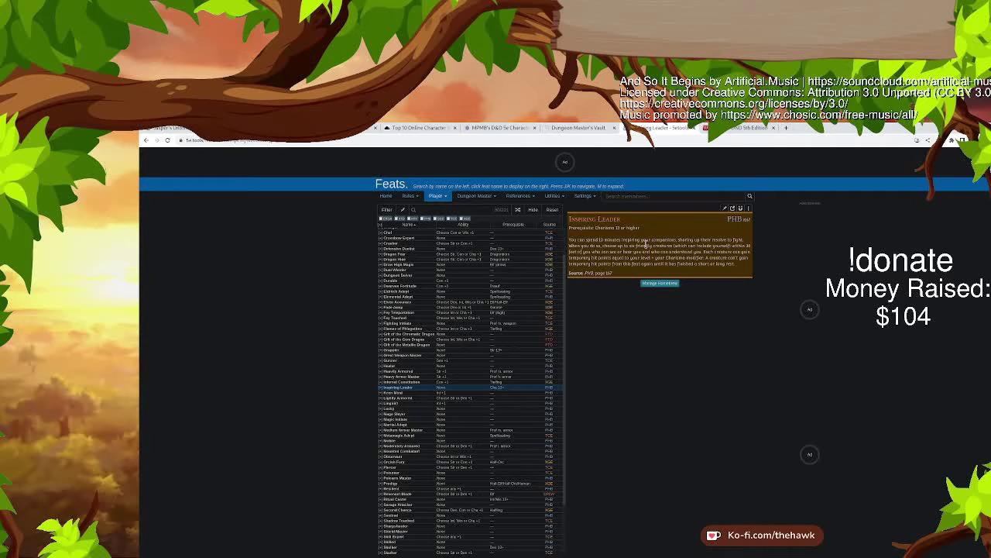
pyautogui.click(513, 392)
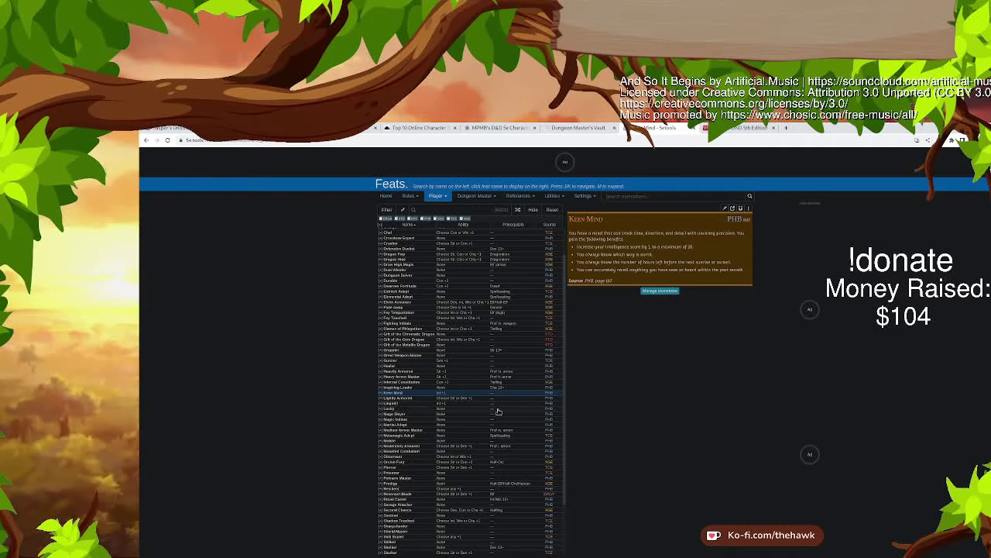
# Step: Read the feats Lightly Armored, Linguist, Mage Slayer, Magic Initiate and Martial Adept
pyautogui.scroll(-2, 480, 398)
pyautogui.click(438, 334)
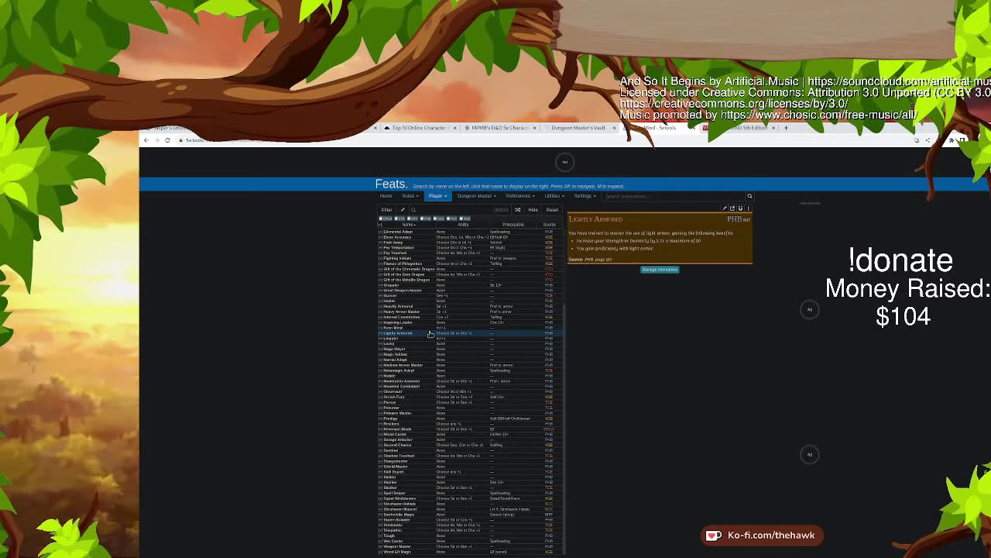
pyautogui.click(411, 339)
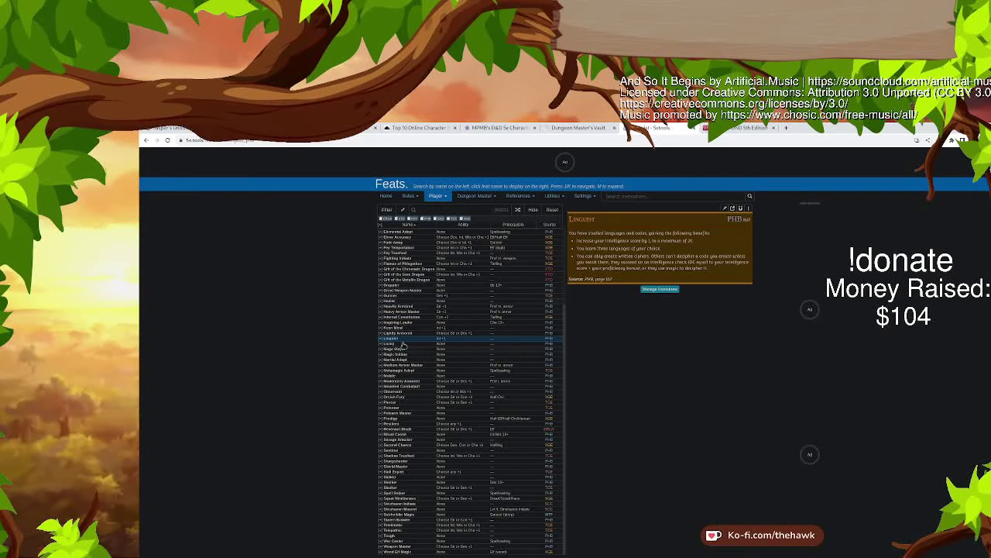
pyautogui.click(405, 349)
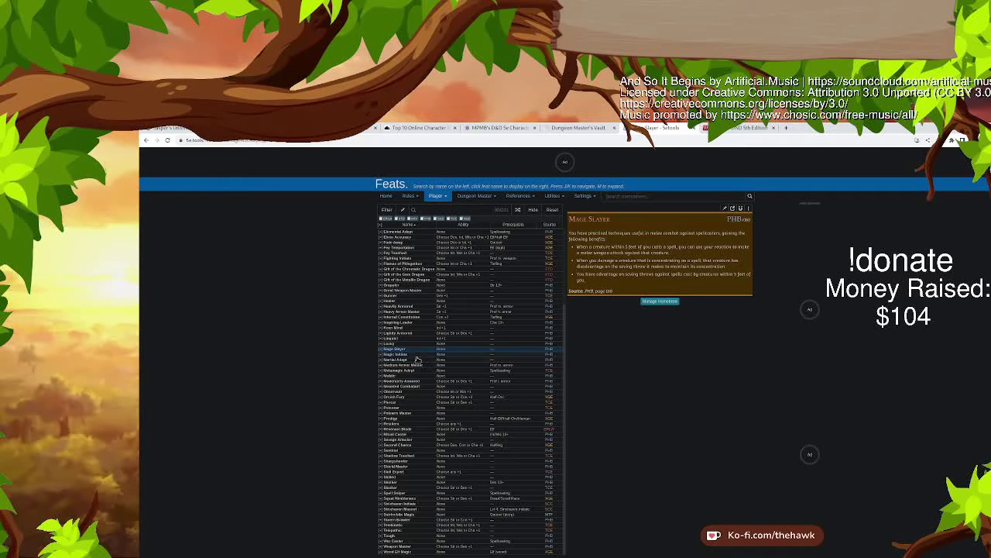
pyautogui.click(418, 354)
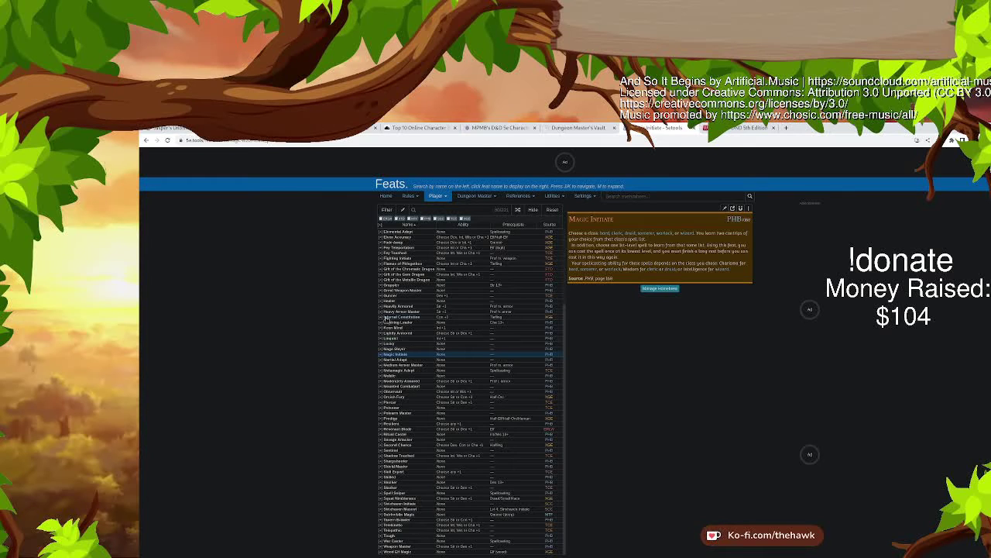
pyautogui.click(425, 360)
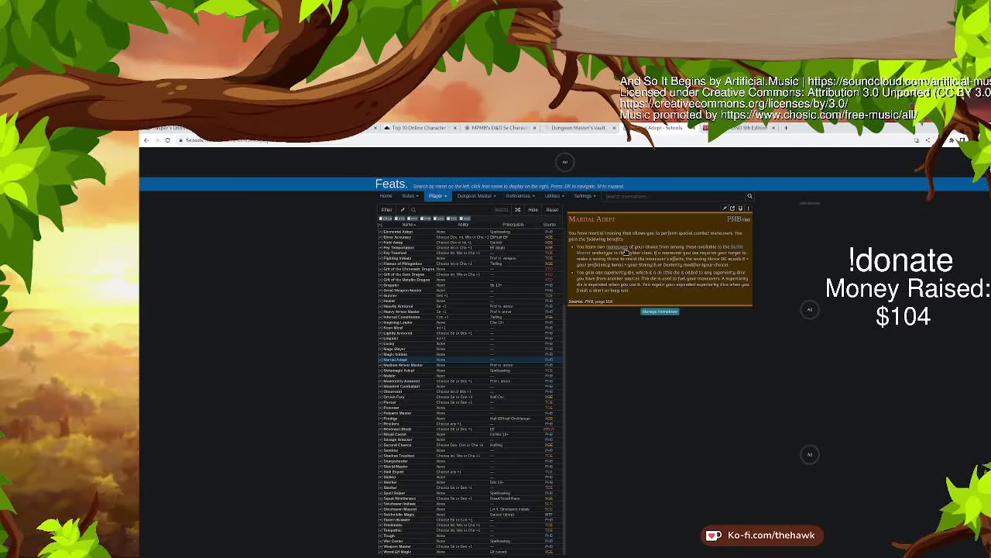
# Step: Open the maneuvers list linked in Martial Adept separately, read Ambush and Bait and Switch, and return to the feats
pyautogui.middleClick(622, 248)
pyautogui.click(745, 128)
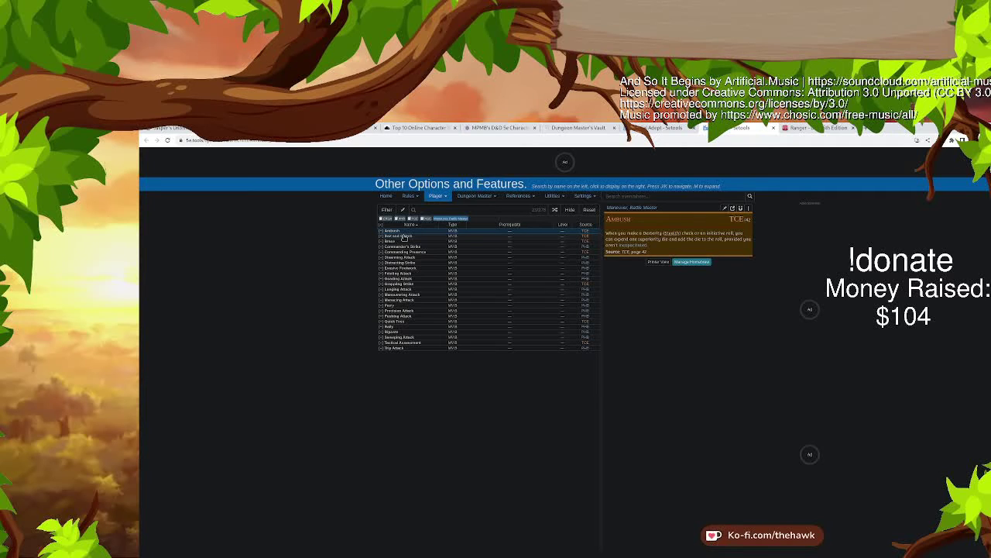
pyautogui.click(407, 236)
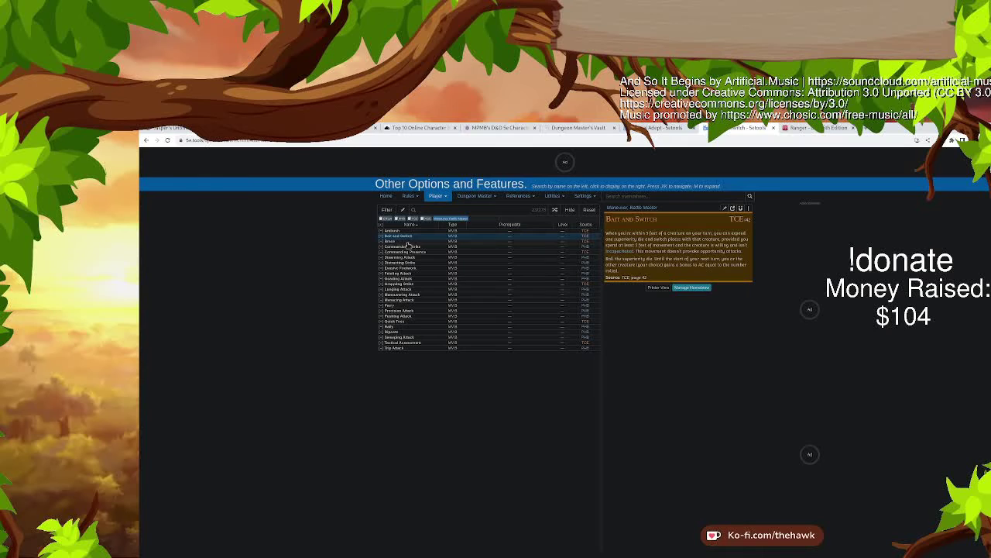
pyautogui.click(658, 128)
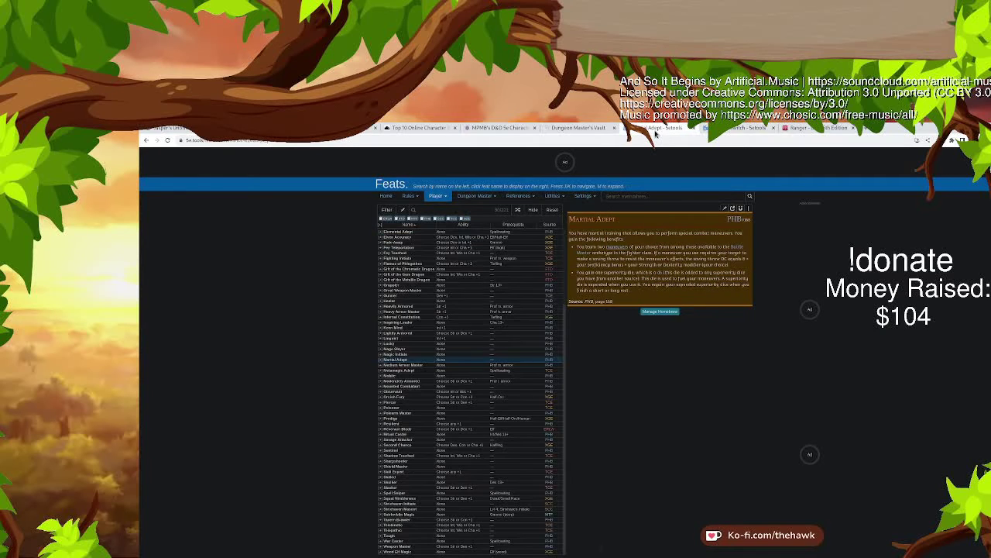
# Step: Read the feats Mobile, Moderately Armored and Observant
pyautogui.click(459, 375)
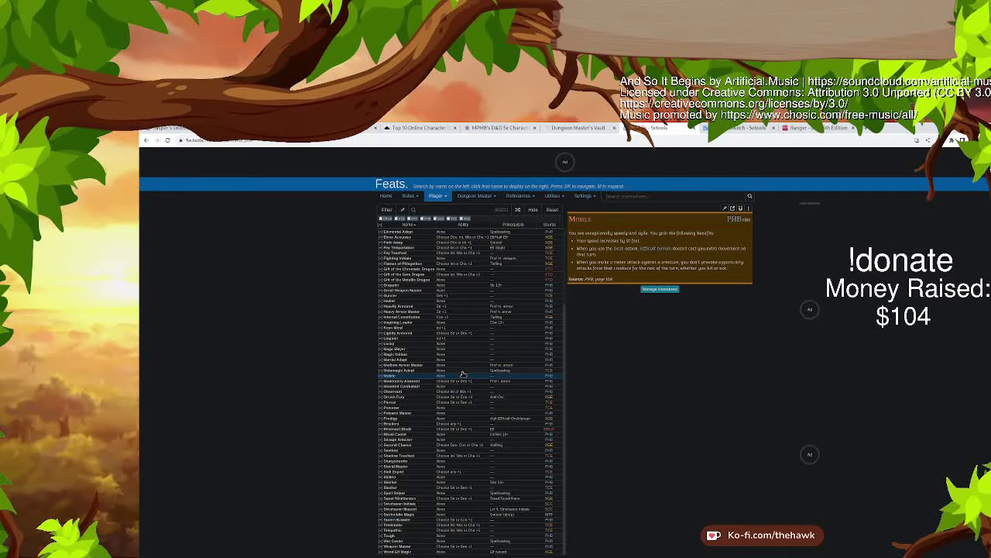
pyautogui.click(423, 382)
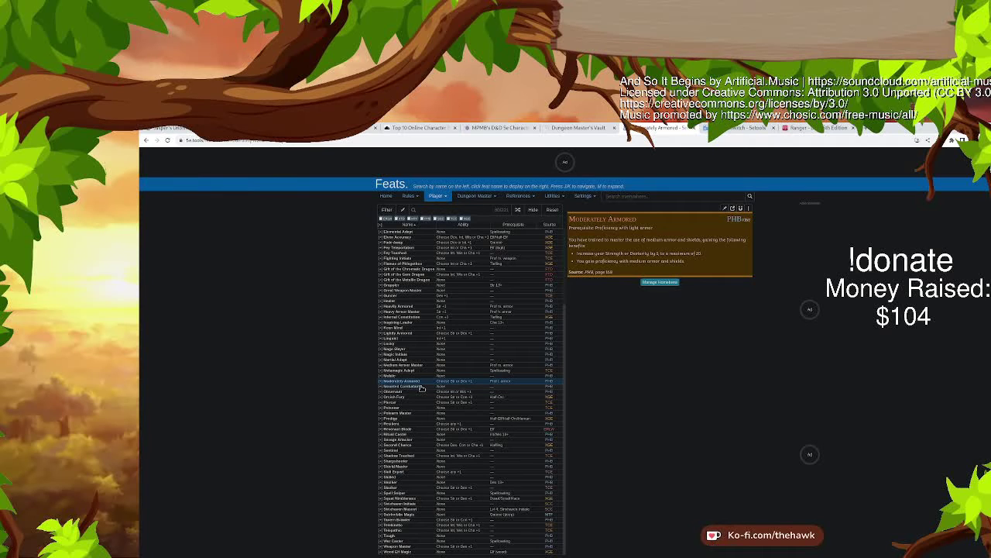
pyautogui.click(421, 392)
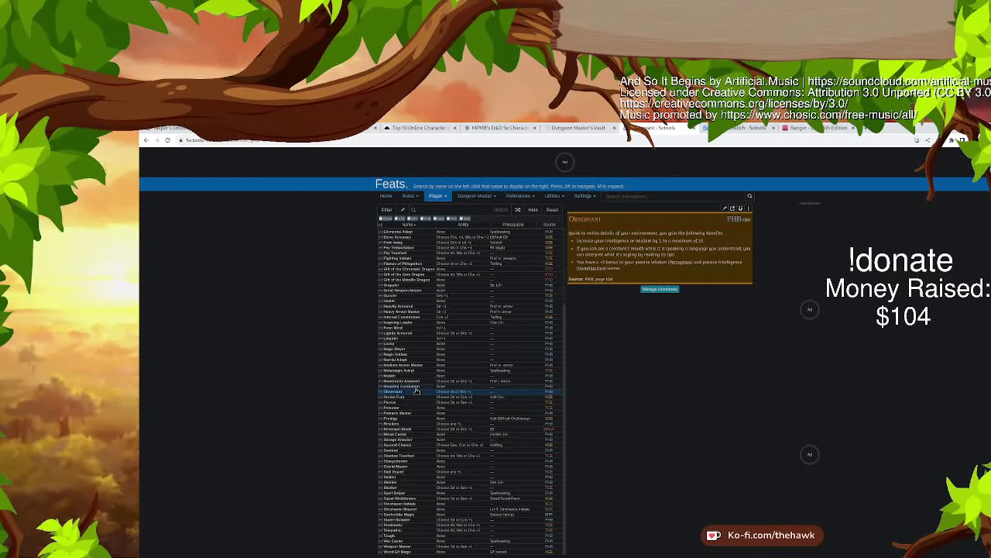
pyautogui.rightClick(416, 392)
pyautogui.click(631, 404)
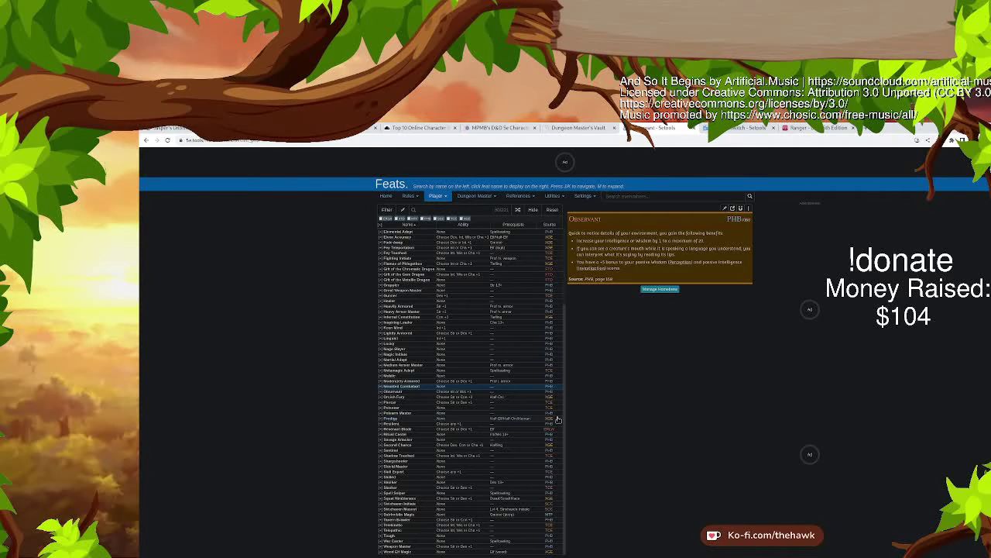
# Step: Read the feats Resilient, Revenant Blade, Savage Attacker, Second Chance, Sentinel, Shadow Touched and Sharpshooter
pyautogui.click(423, 425)
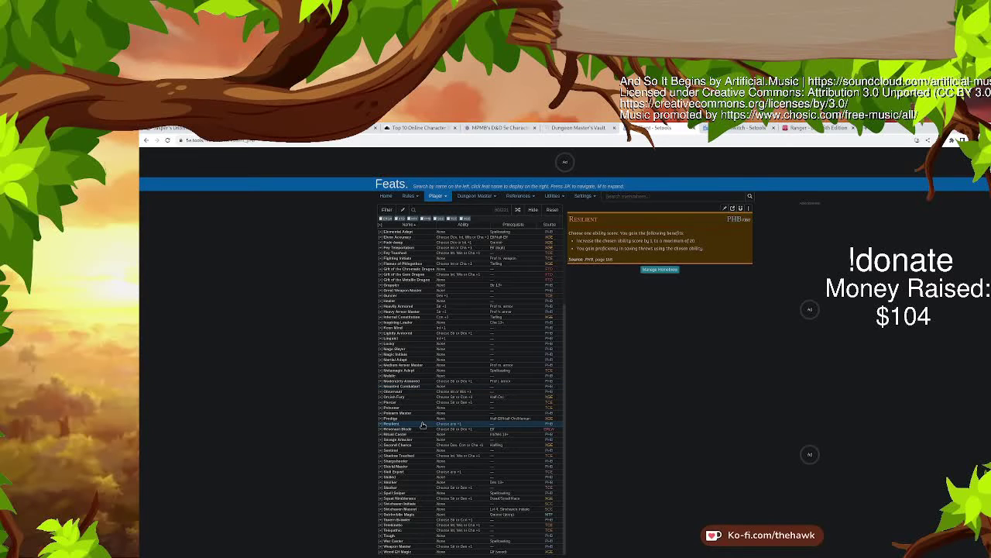
pyautogui.click(419, 434)
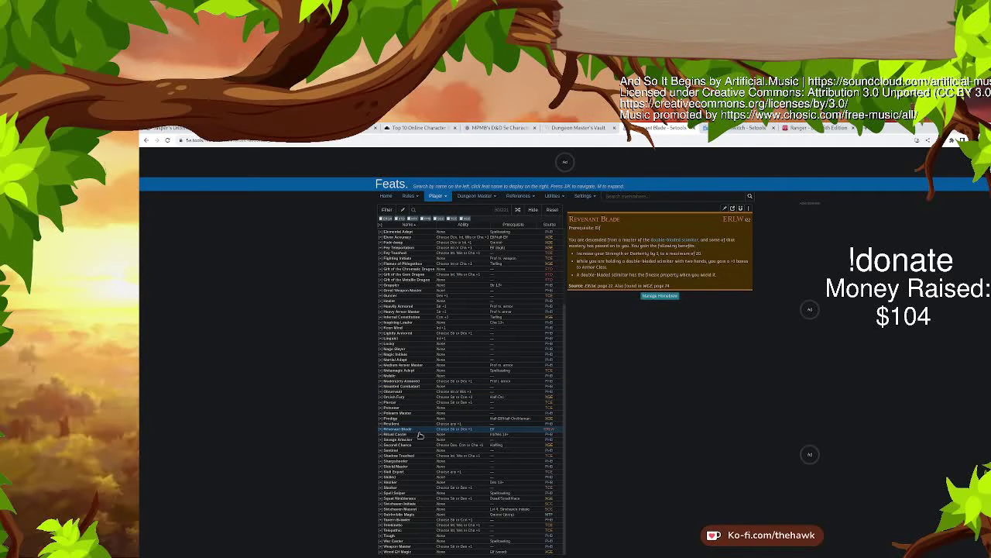
pyautogui.click(417, 439)
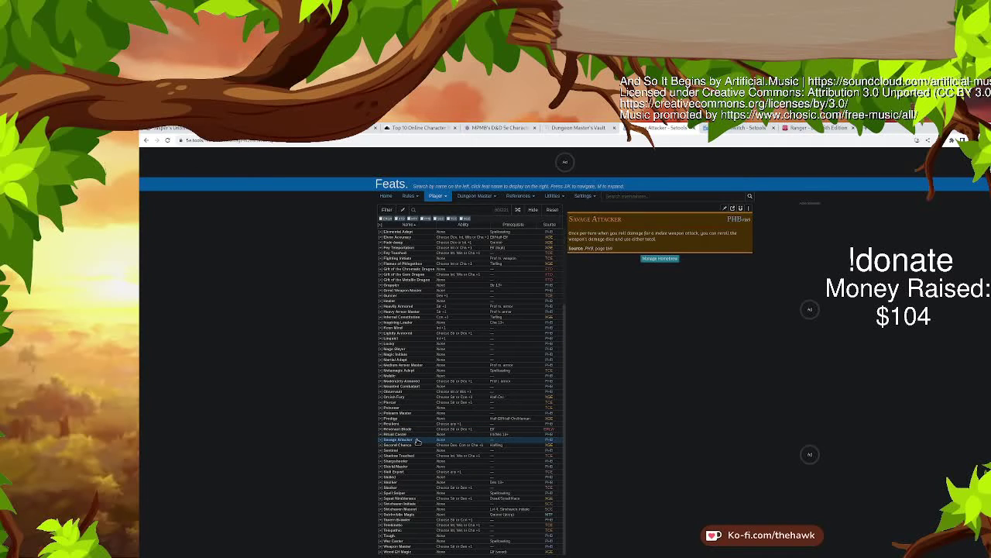
pyautogui.click(415, 446)
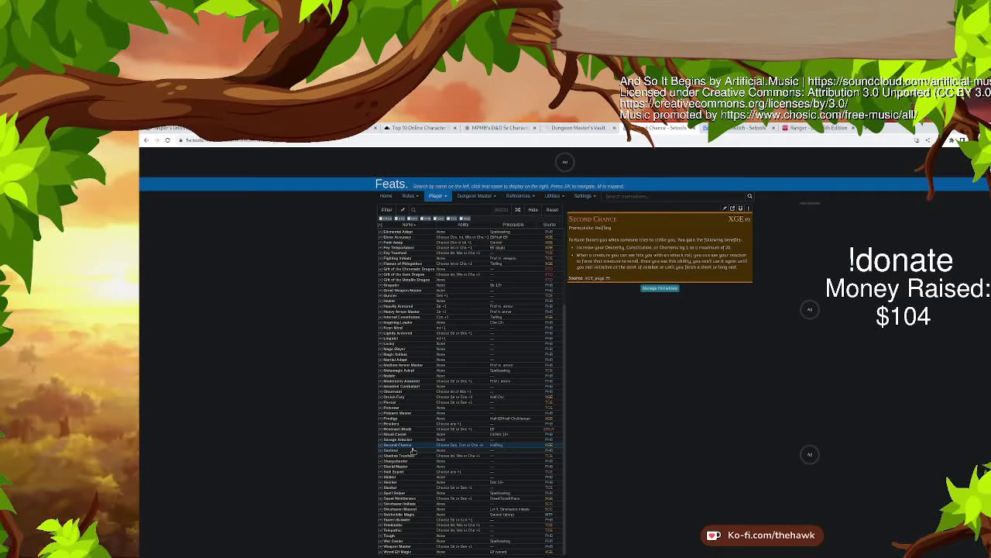
pyautogui.click(414, 450)
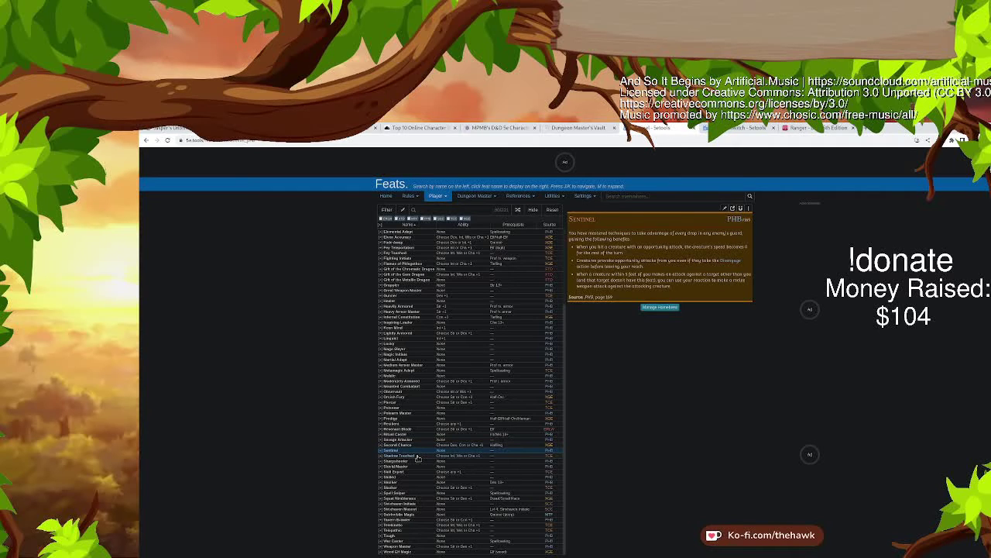
pyautogui.click(416, 456)
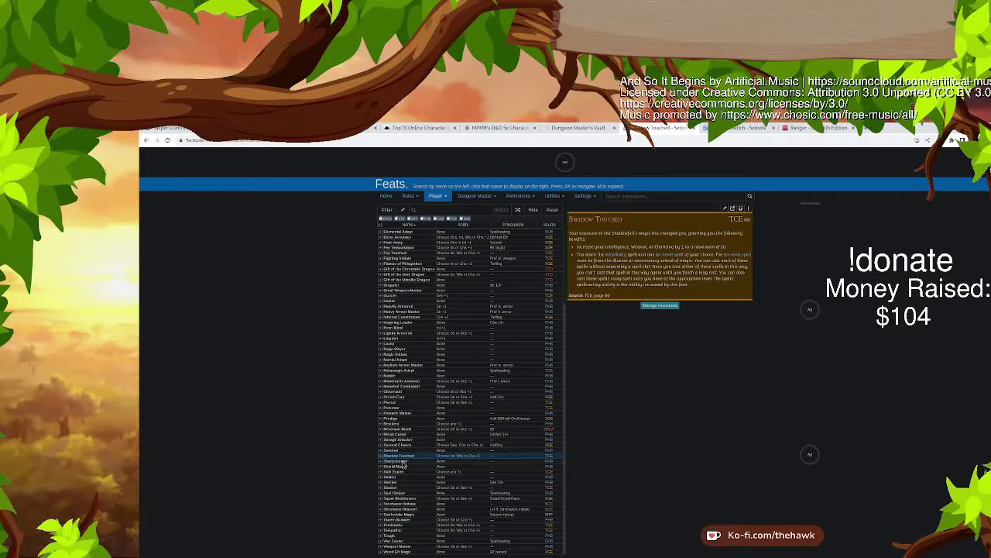
pyautogui.click(402, 460)
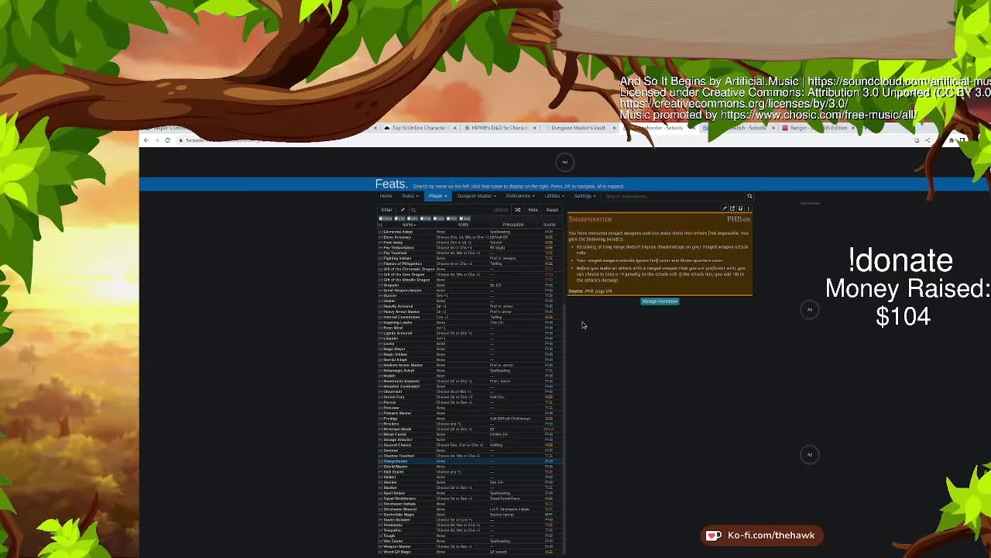
# Step: Search the web for "dagger 5e", read the D&D Beyond Dagger equipment page, and close it to return to the feats
pyautogui.click(867, 129)
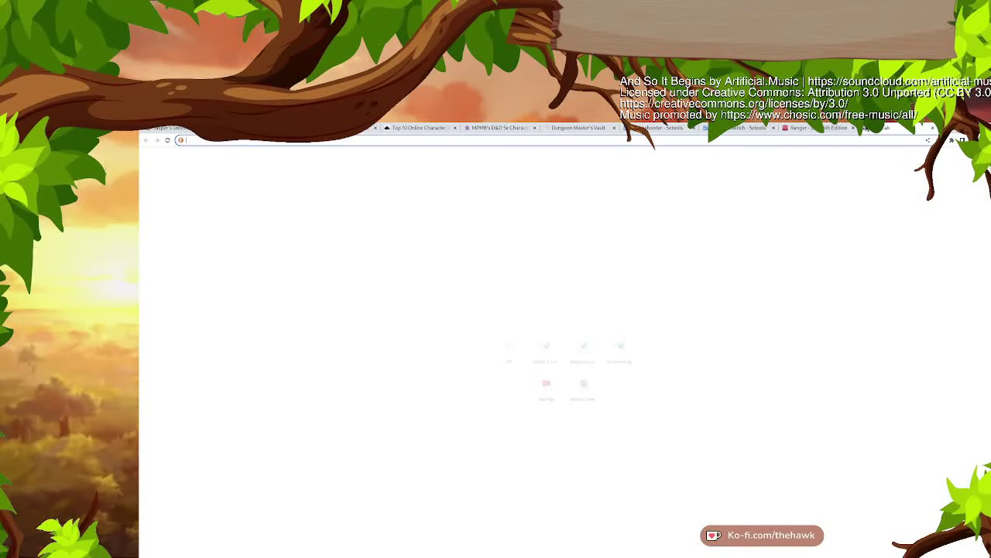
pyautogui.write('dagger 5e')
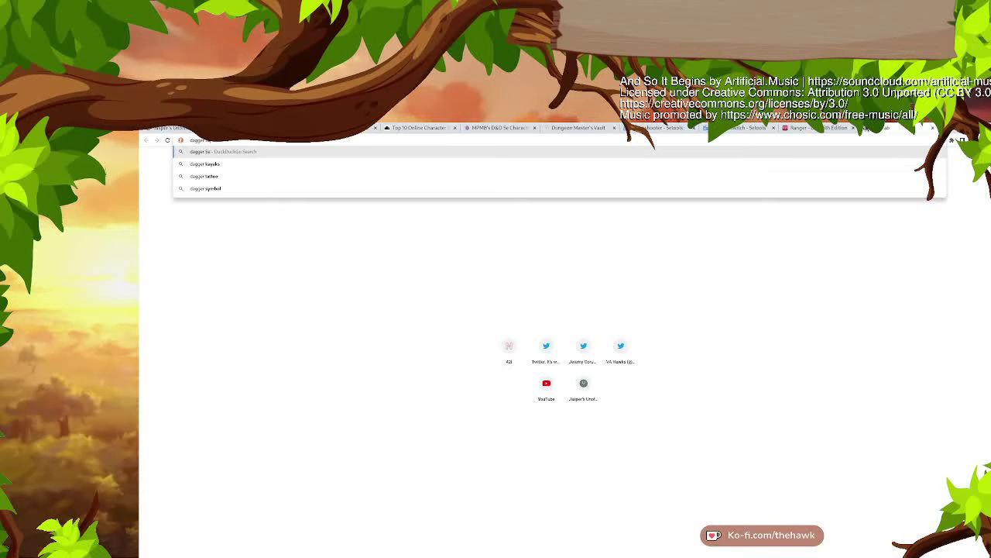
pyautogui.press('Return')
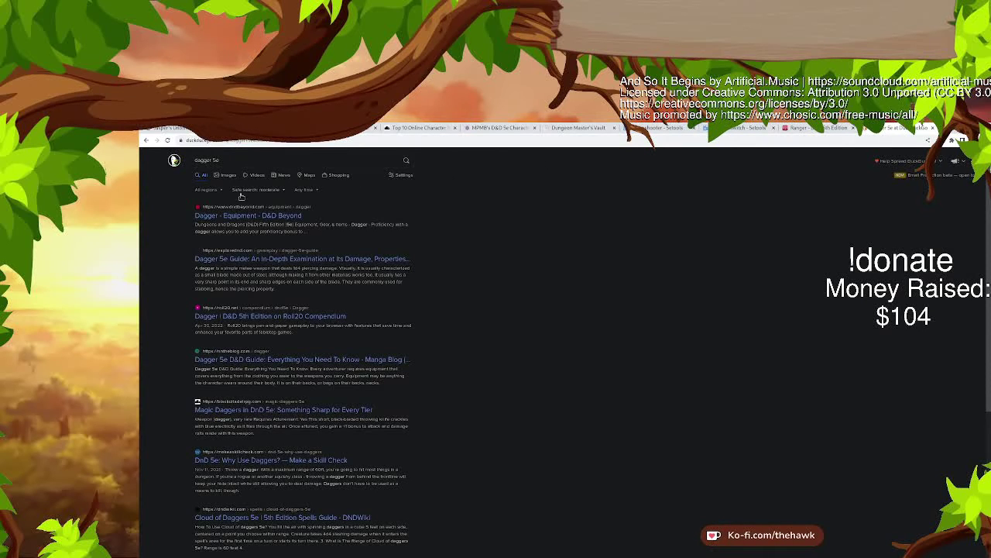
pyautogui.click(255, 217)
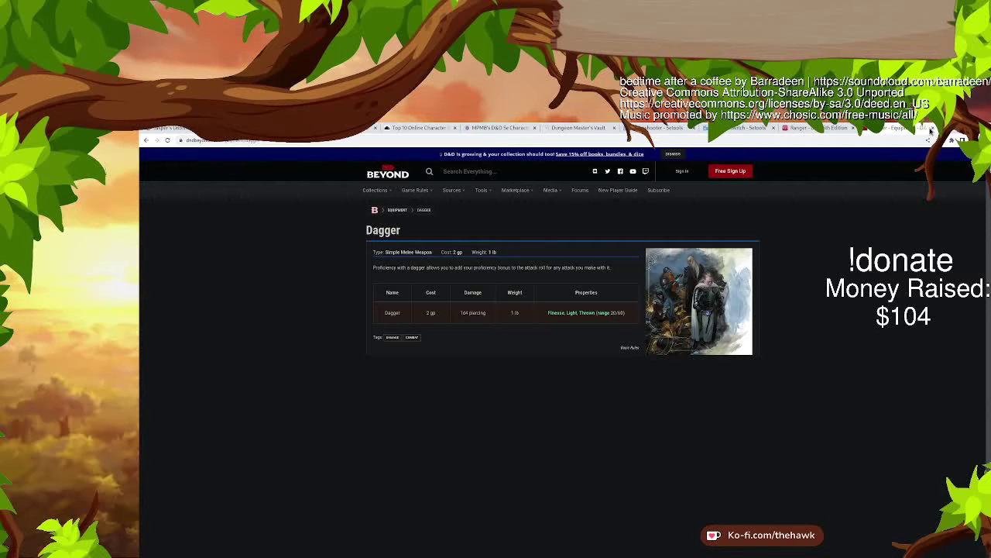
pyautogui.click(931, 130)
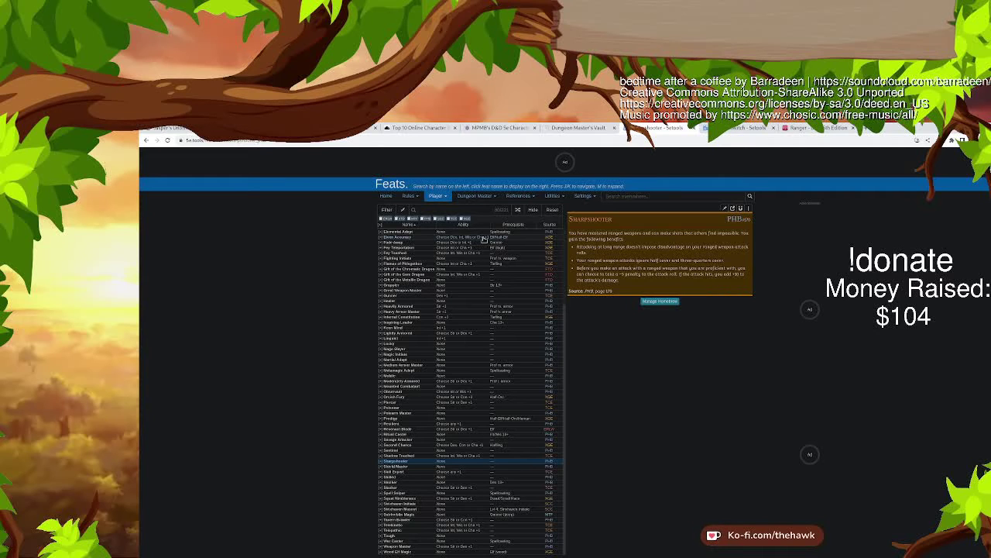
# Step: Read the feats Skill Expert, Skilled, Skulker and Slasher
pyautogui.click(415, 470)
pyautogui.click(413, 477)
pyautogui.click(411, 472)
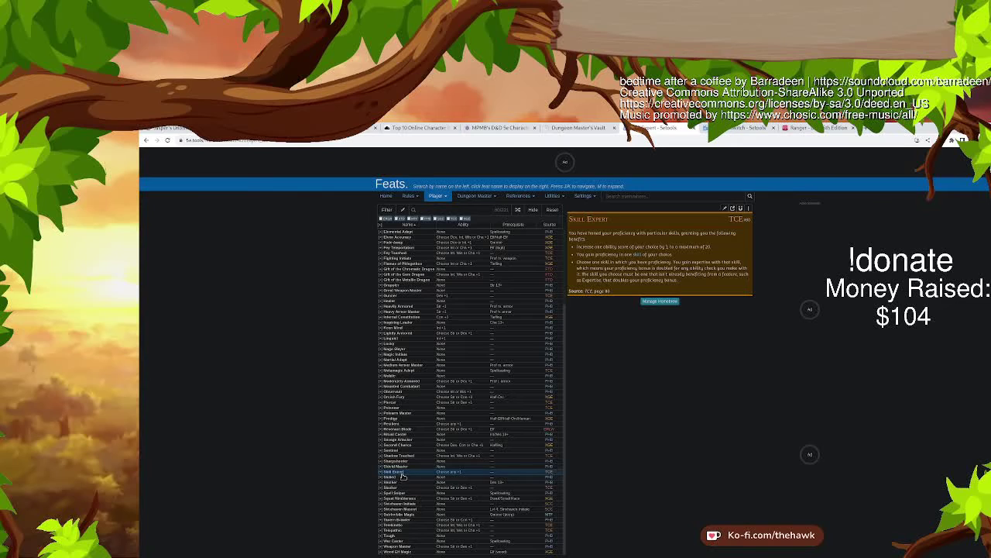
pyautogui.click(399, 478)
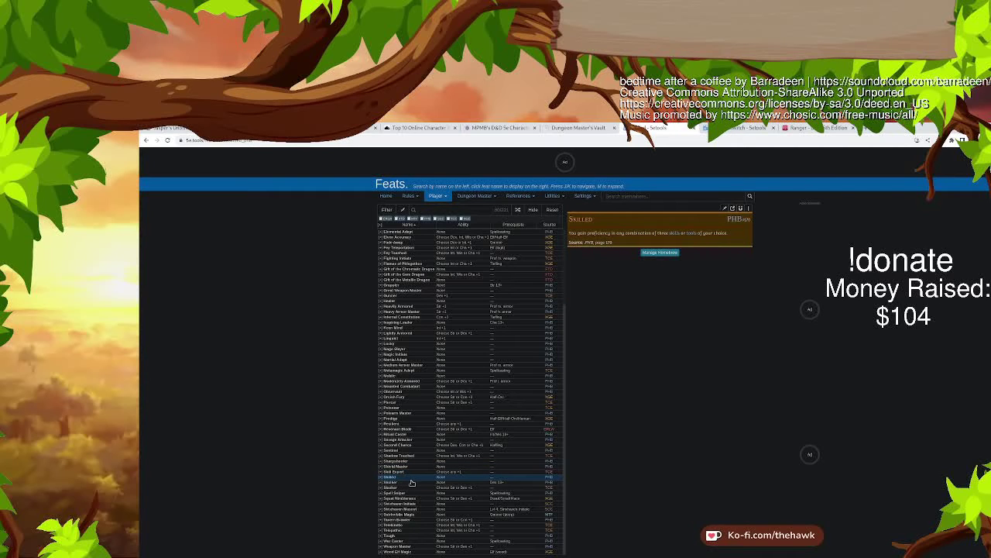
pyautogui.click(411, 482)
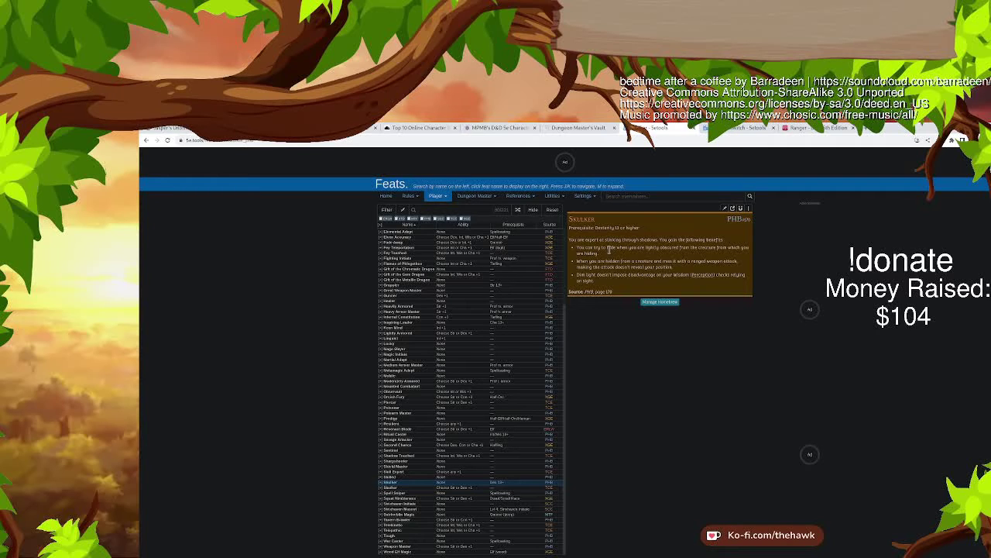
pyautogui.click(462, 488)
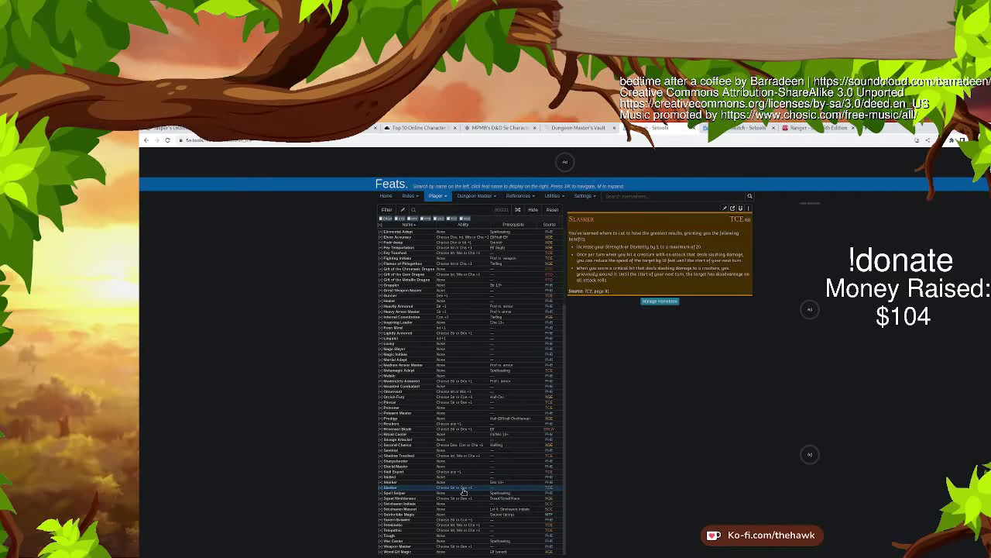
# Step: Read the feats Spell Sniper, Squat Nimbleness, Strixhaven Initiate, Tavern Brawler and Telekinetic
pyautogui.click(462, 493)
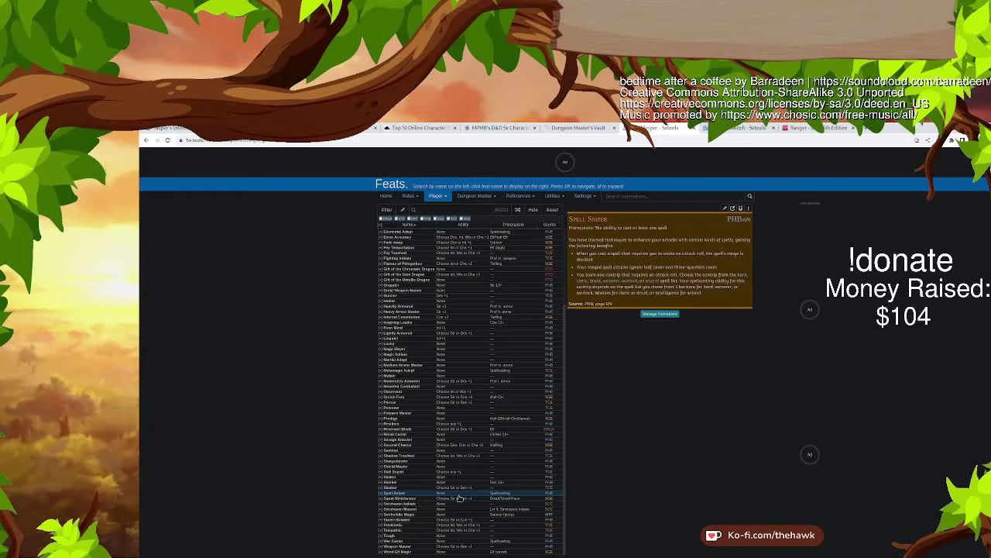
pyautogui.click(451, 499)
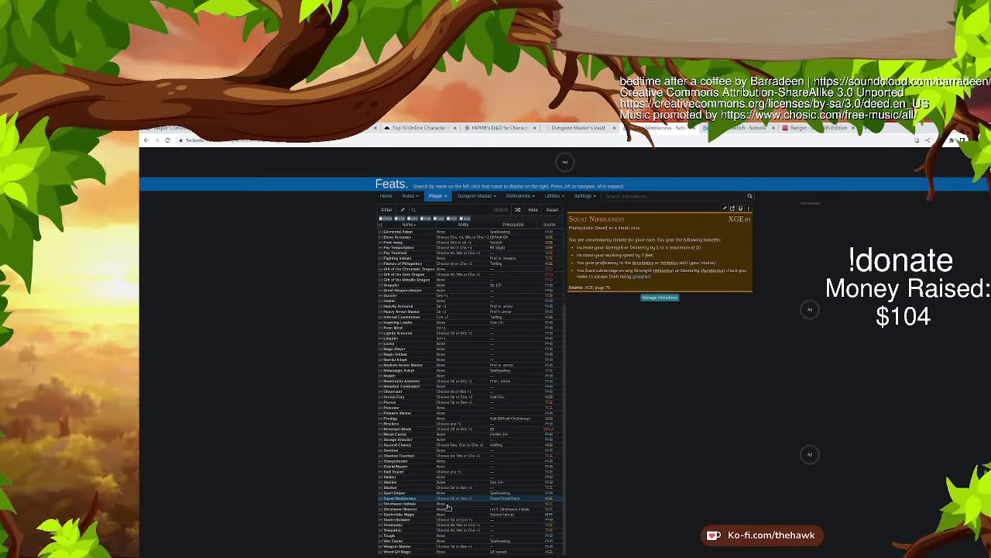
pyautogui.click(447, 504)
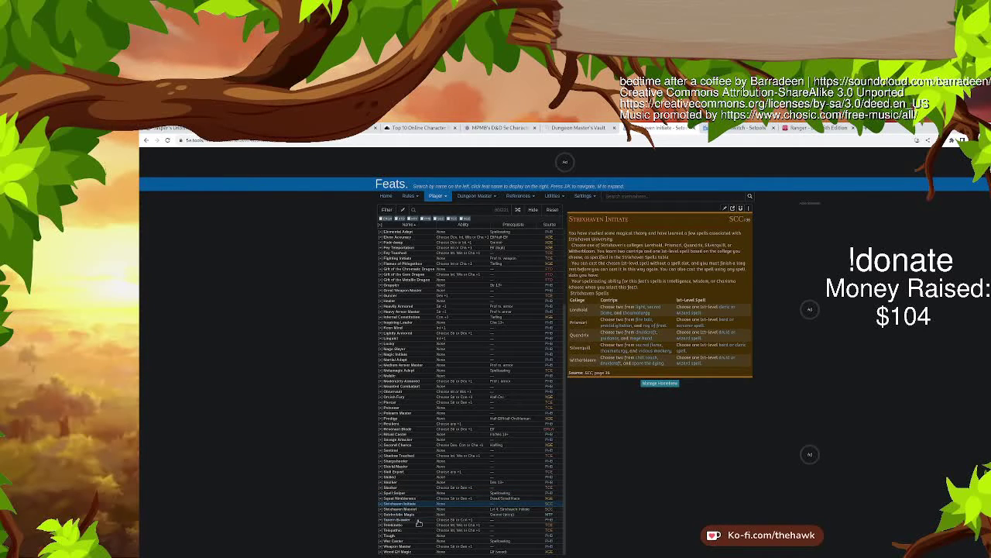
pyautogui.click(419, 519)
pyautogui.click(415, 525)
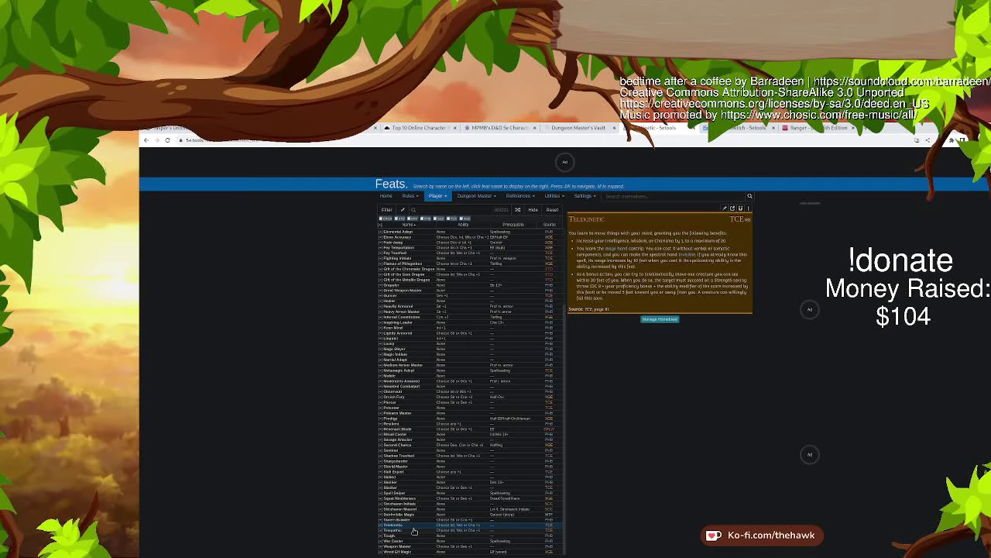
# Step: Read the last feats in the list: Telepathic, Tough, War Caster, Weapon Master and Wood Elf Magic
pyautogui.click(414, 530)
pyautogui.click(410, 535)
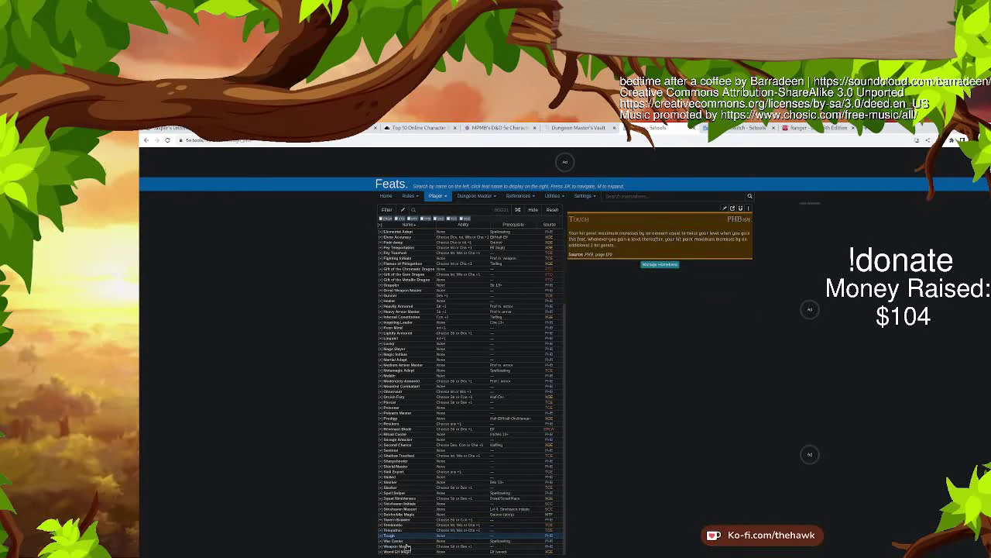
pyautogui.click(414, 540)
pyautogui.click(418, 546)
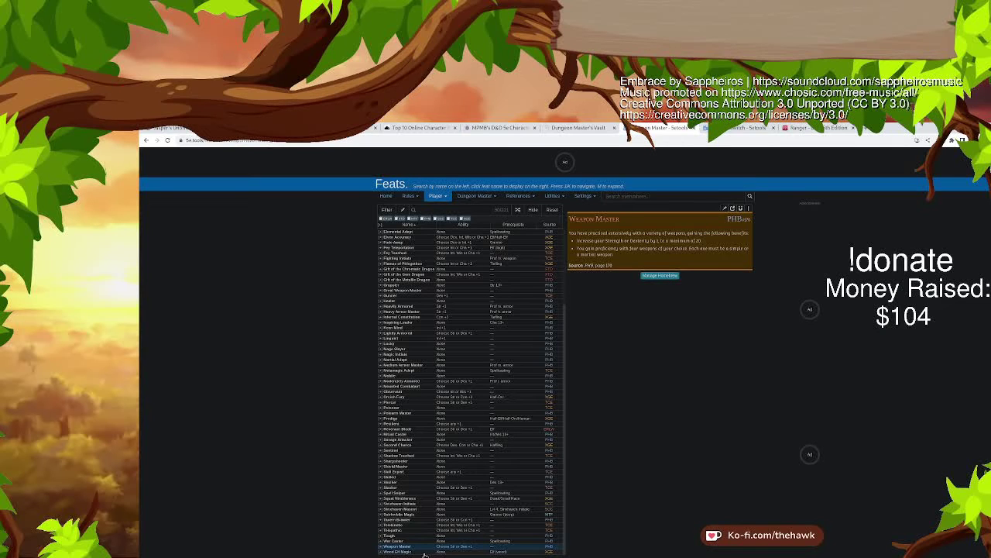
pyautogui.click(424, 552)
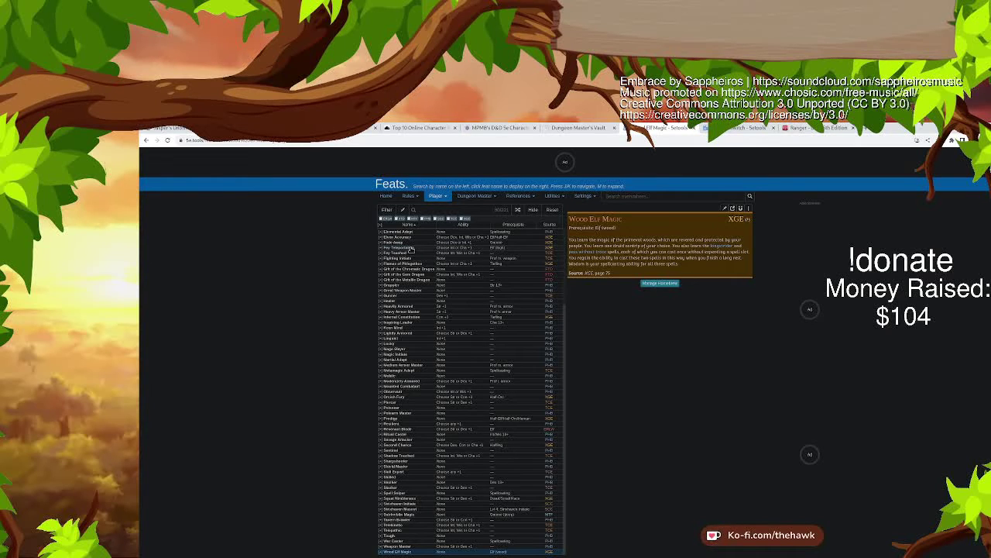
# Step: Reread the Sharpshooter, Skulker and Observant feats in the feats list
pyautogui.click(397, 466)
pyautogui.click(396, 461)
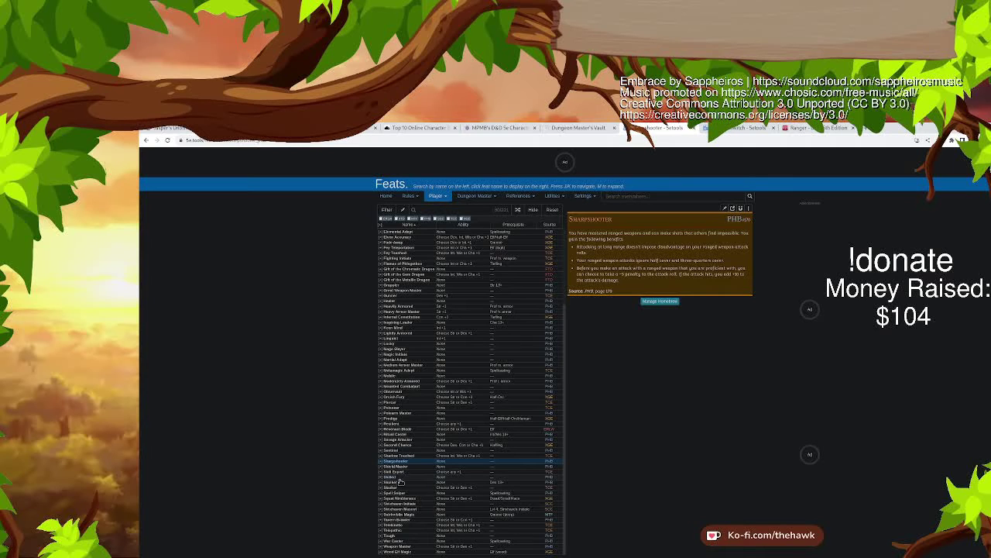
pyautogui.click(399, 483)
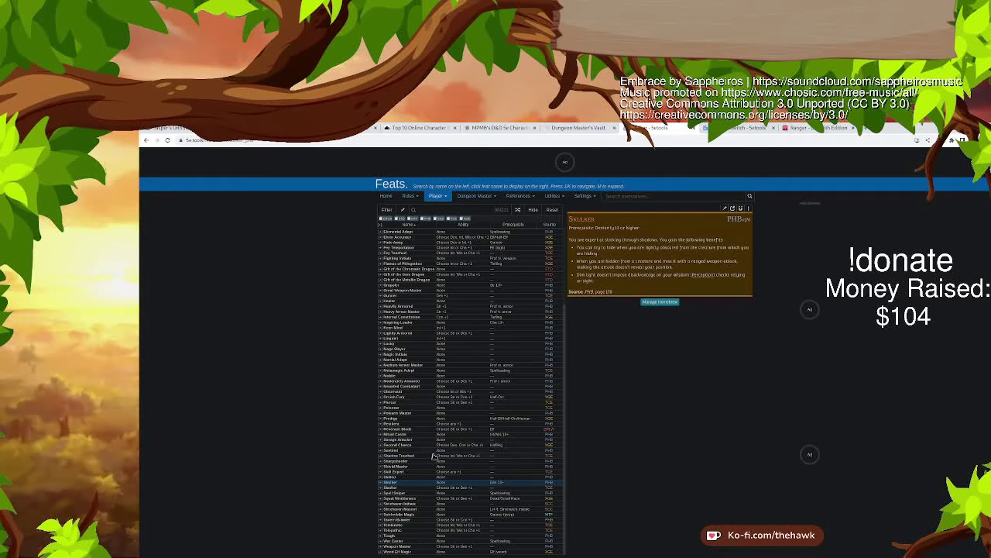
pyautogui.scroll(3, 488, 450)
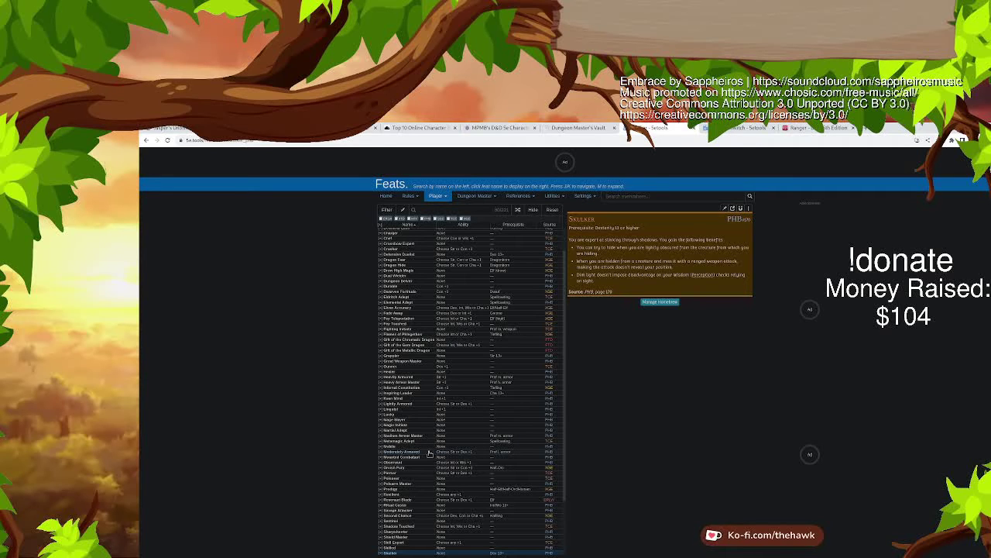
pyautogui.scroll(2, 430, 453)
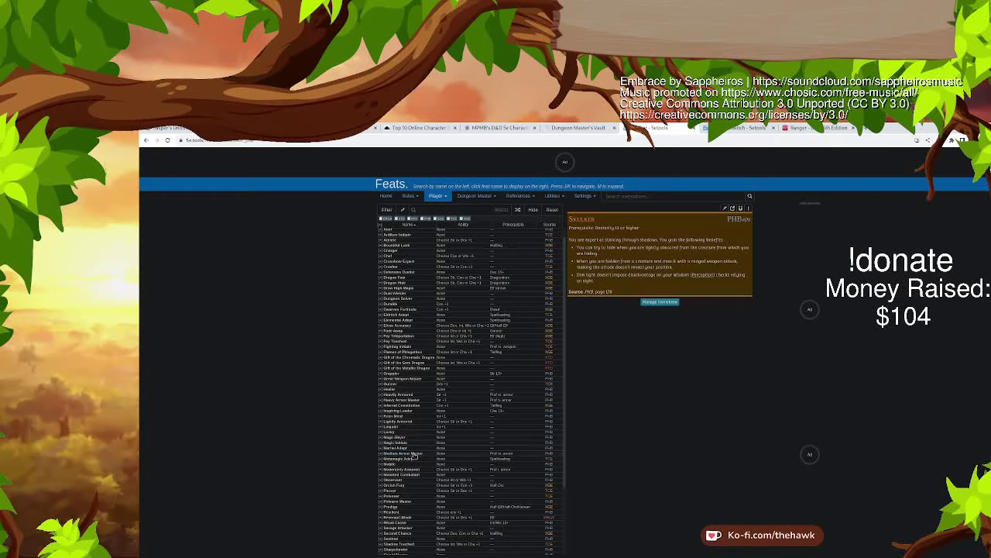
pyautogui.scroll(-3, 410, 452)
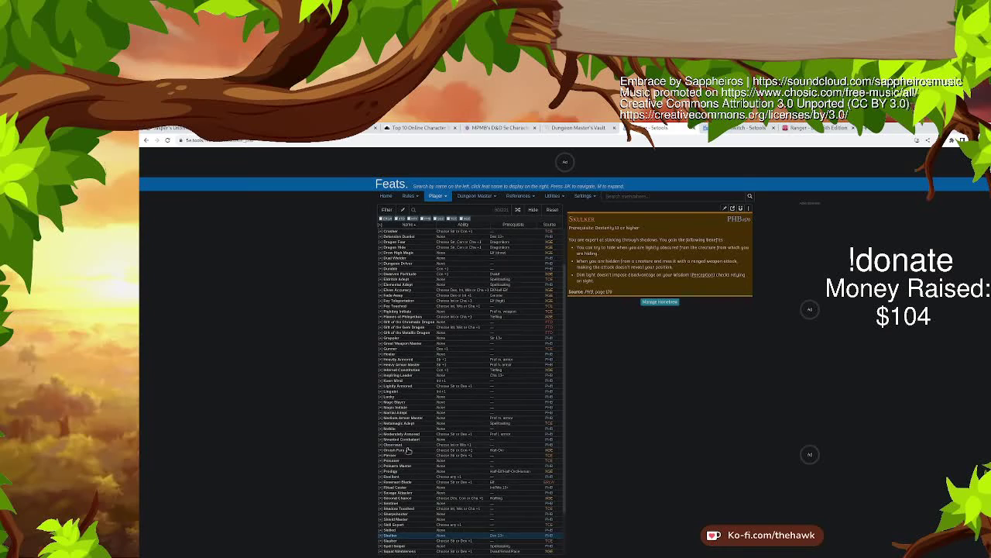
pyautogui.click(406, 445)
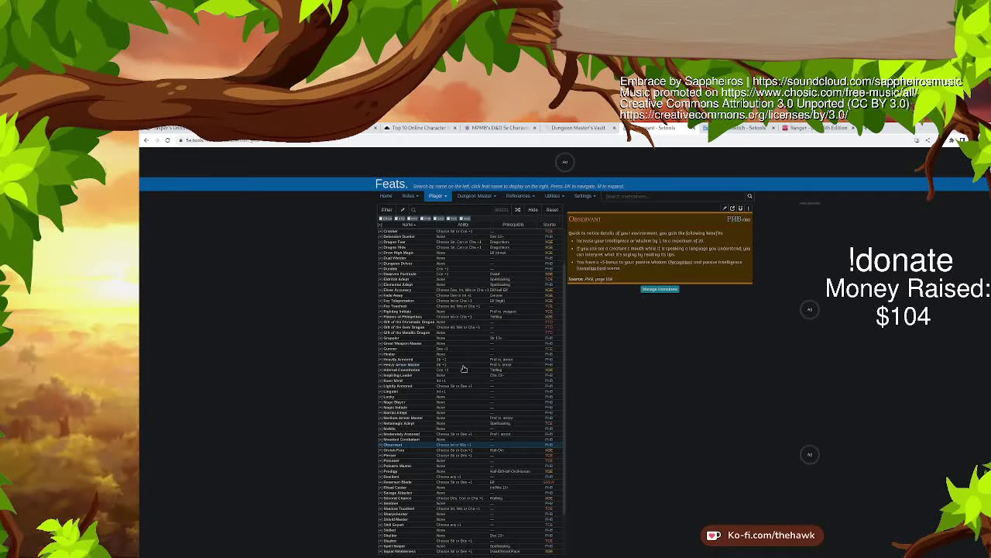
# Step: Read the feats Alert, Athlete, Keen Mind, Magic Initiate and Mobile
pyautogui.scroll(3, 461, 358)
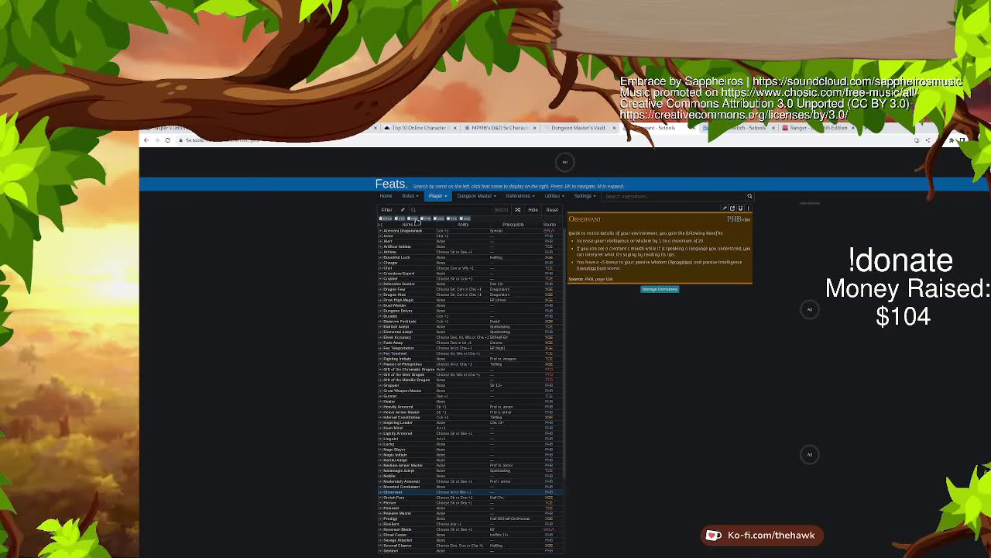
pyautogui.click(392, 241)
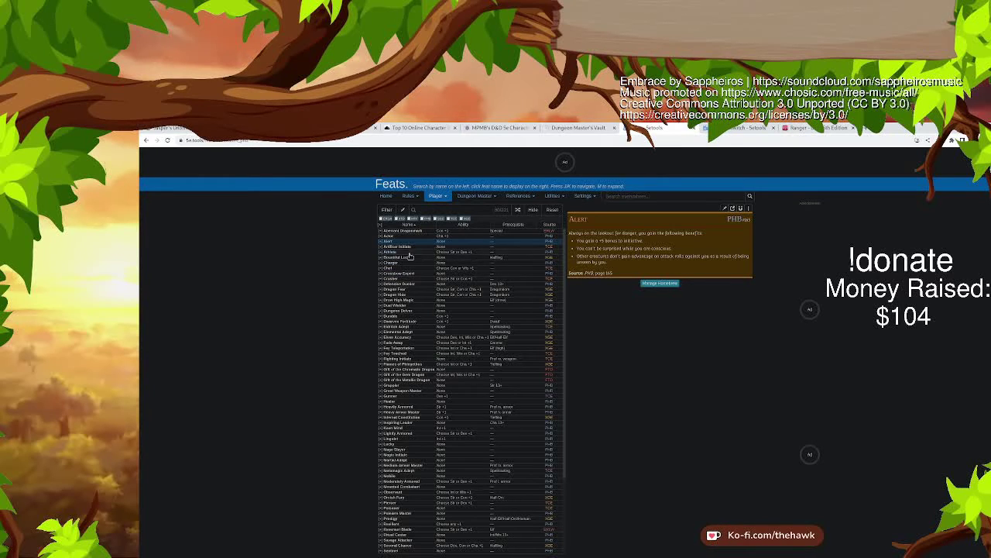
pyautogui.click(410, 253)
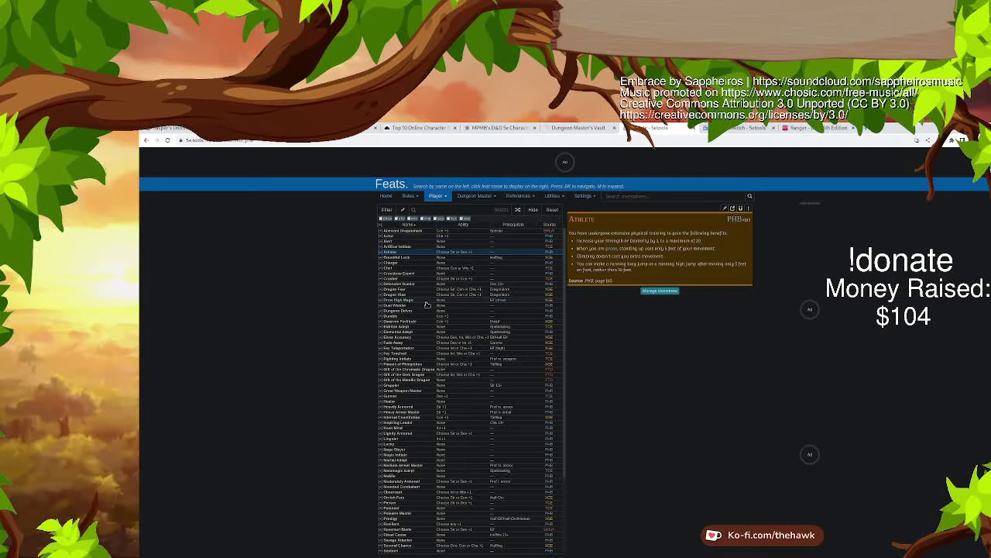
pyautogui.scroll(-3, 434, 333)
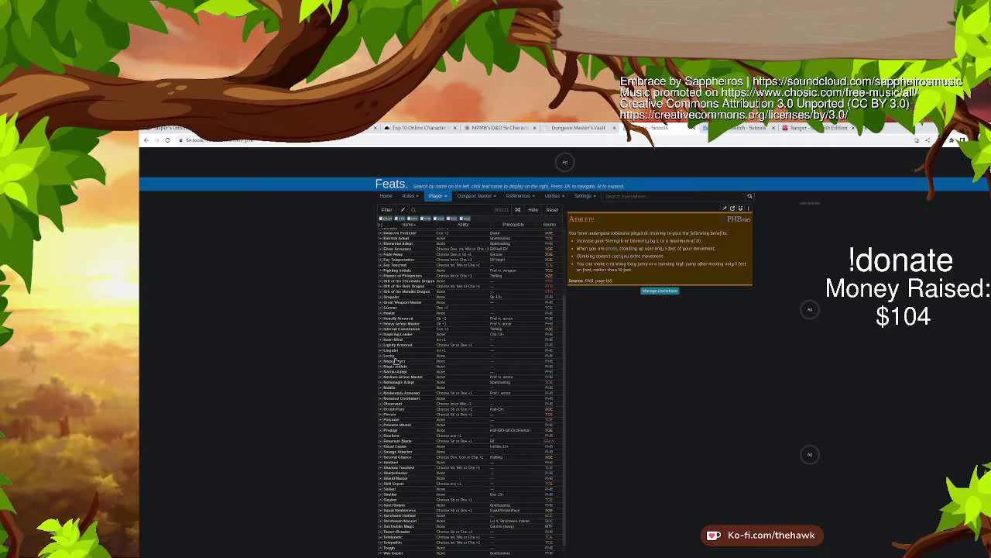
pyautogui.click(395, 339)
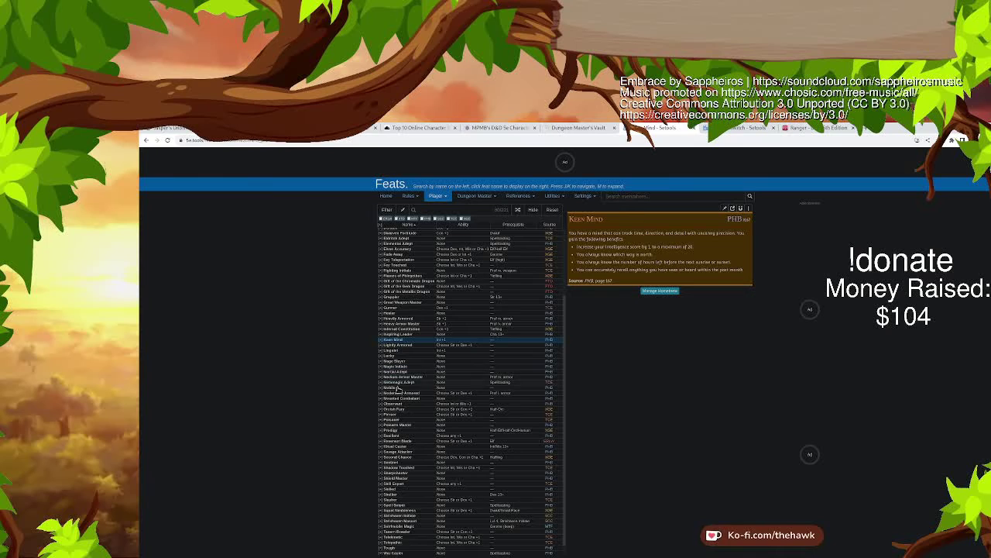
pyautogui.scroll(-1, 398, 392)
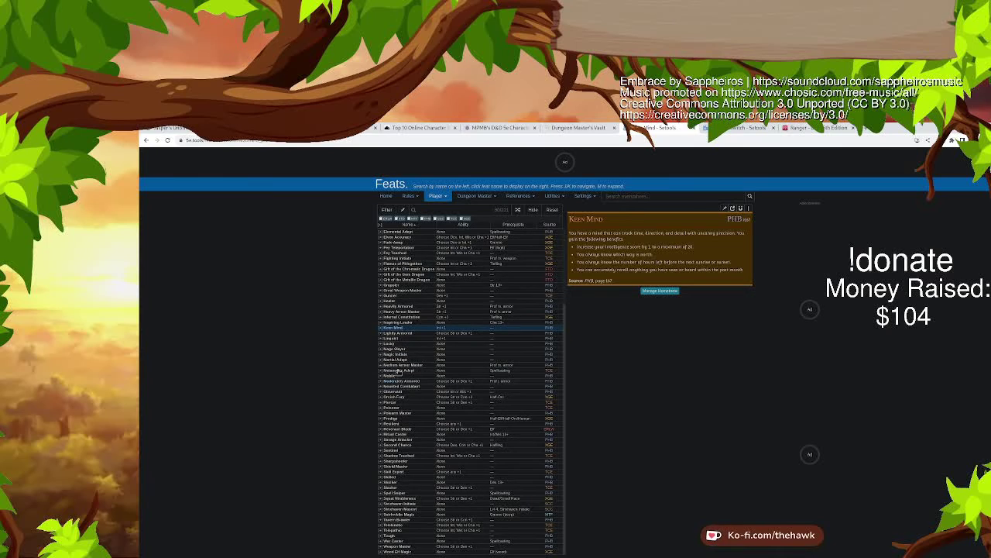
pyautogui.click(411, 354)
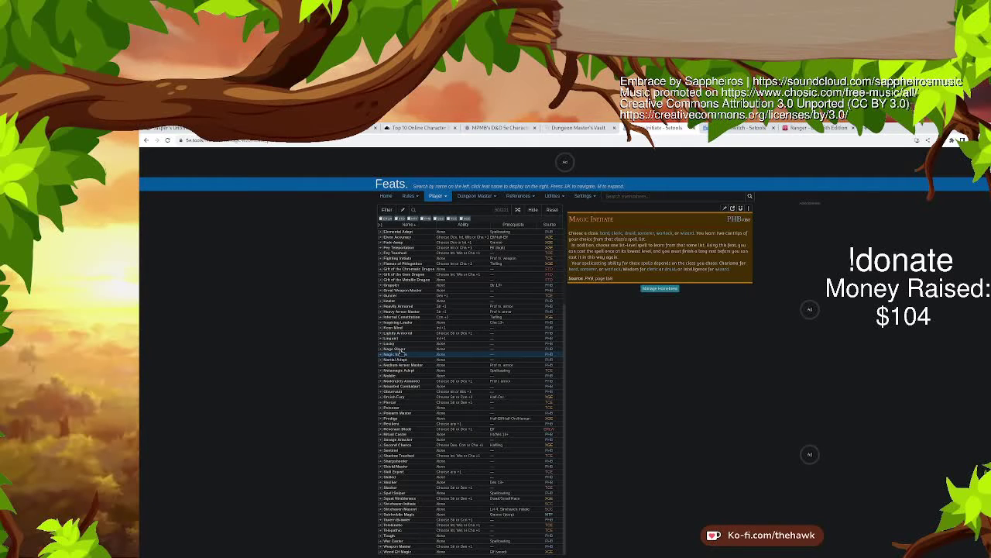
pyautogui.click(398, 376)
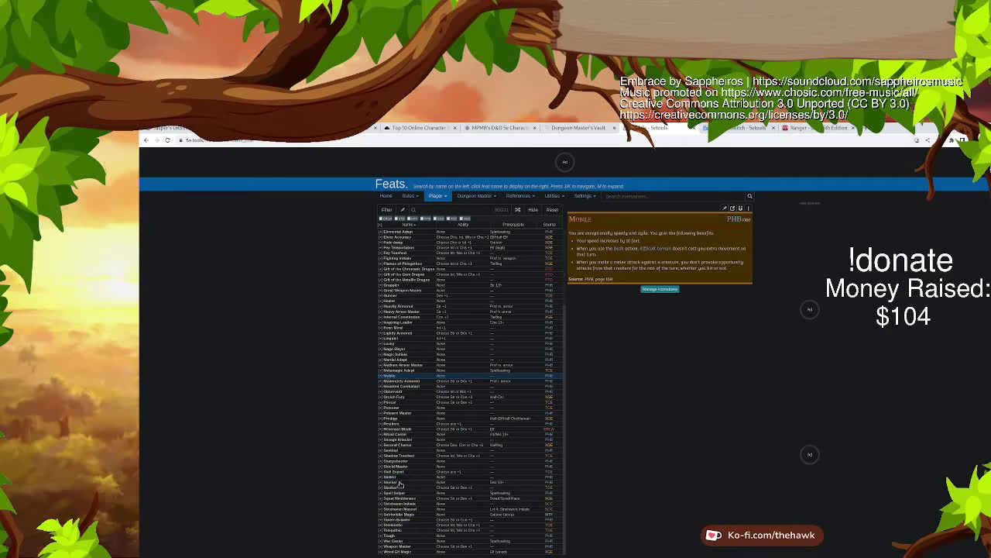
# Step: Switch to Dungeon Master's Vault, try adding a feat, and return to the character's Ability Scores / Feats section
pyautogui.click(588, 129)
pyautogui.click(346, 533)
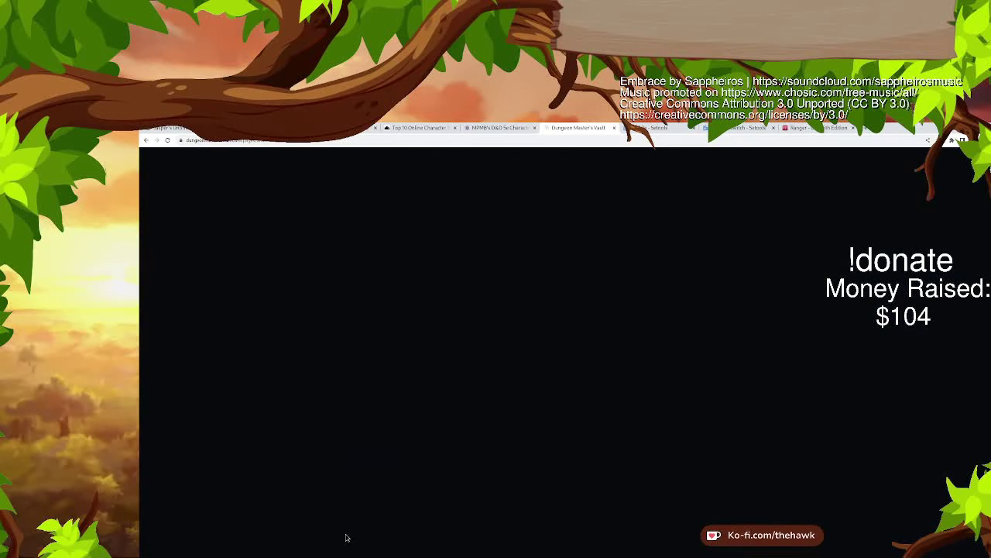
pyautogui.click(146, 141)
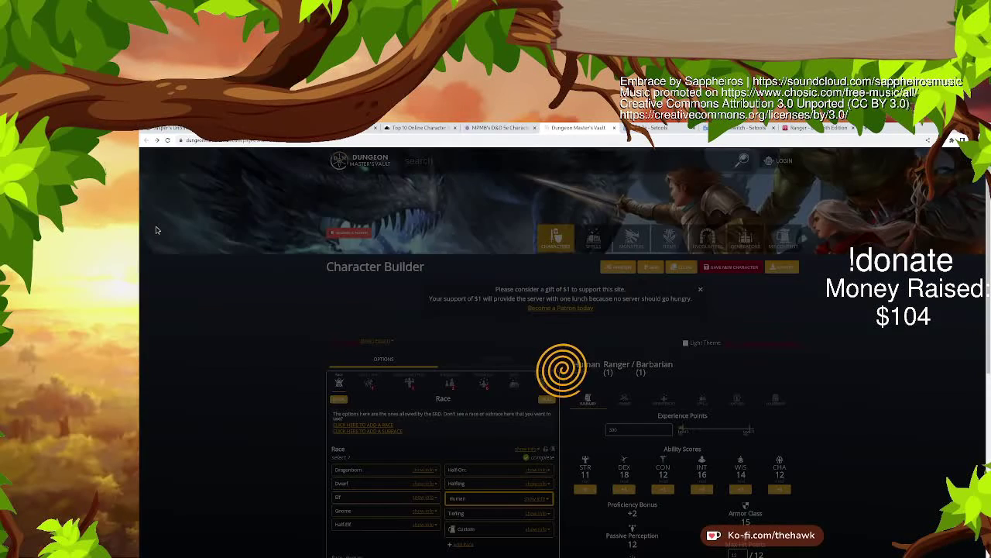
pyautogui.scroll(-2, 378, 390)
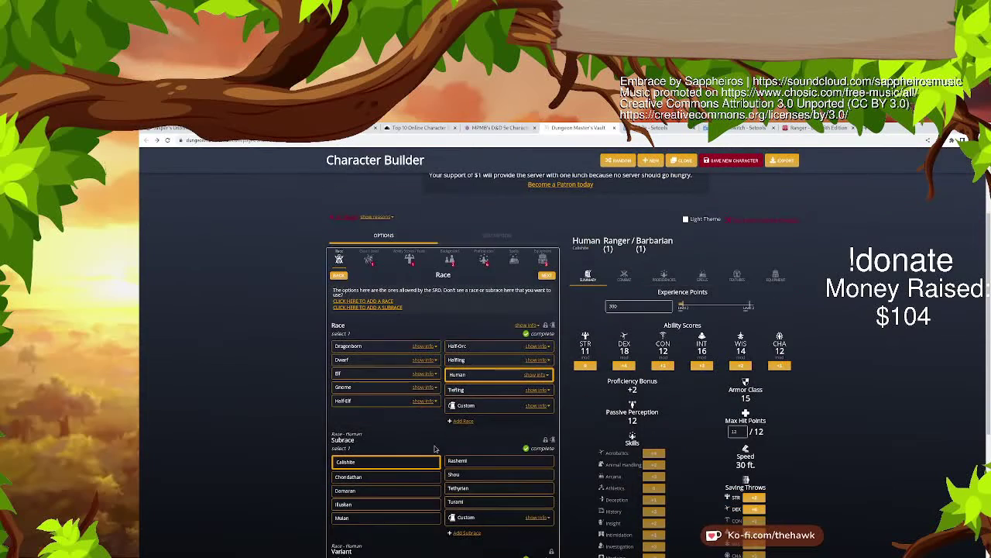
pyautogui.click(544, 275)
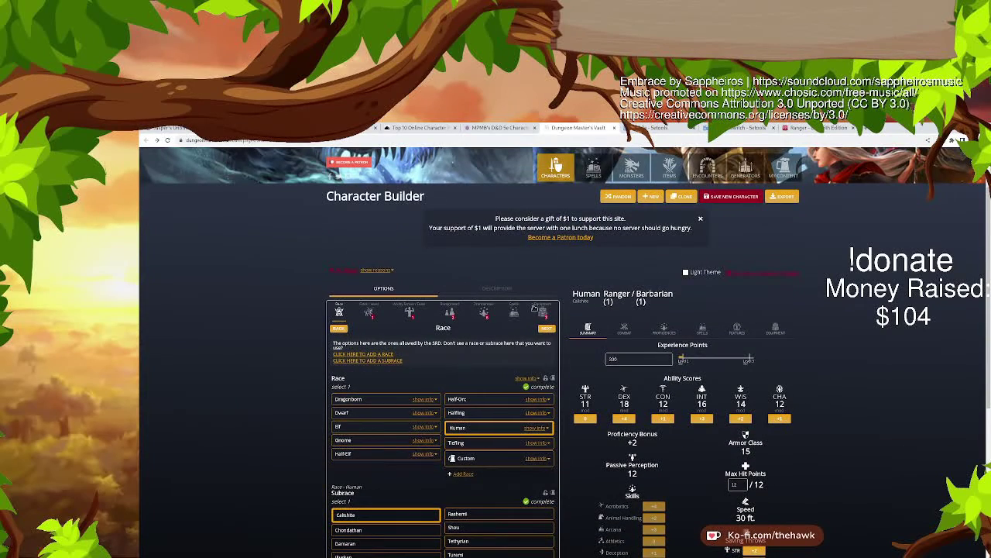
pyautogui.scroll(-1, 384, 475)
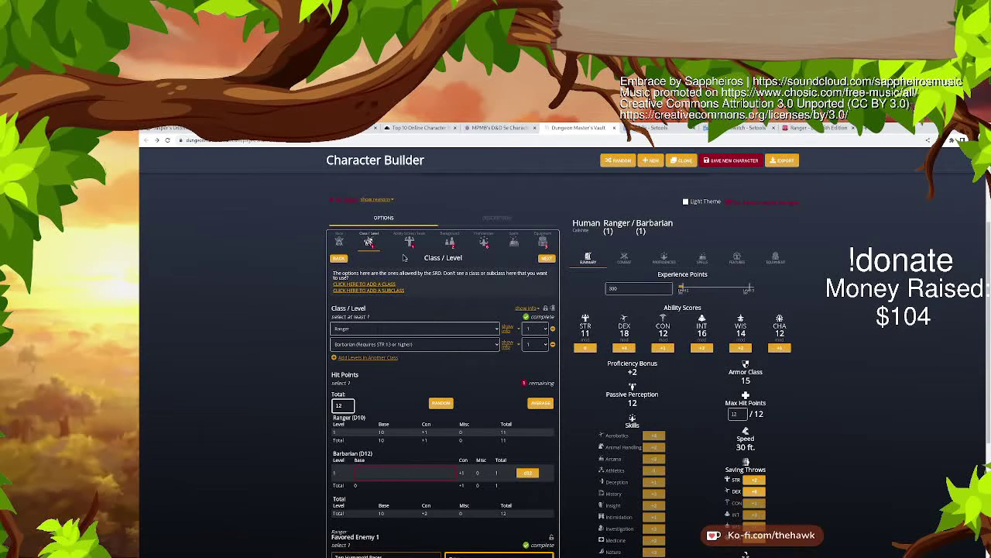
pyautogui.click(408, 243)
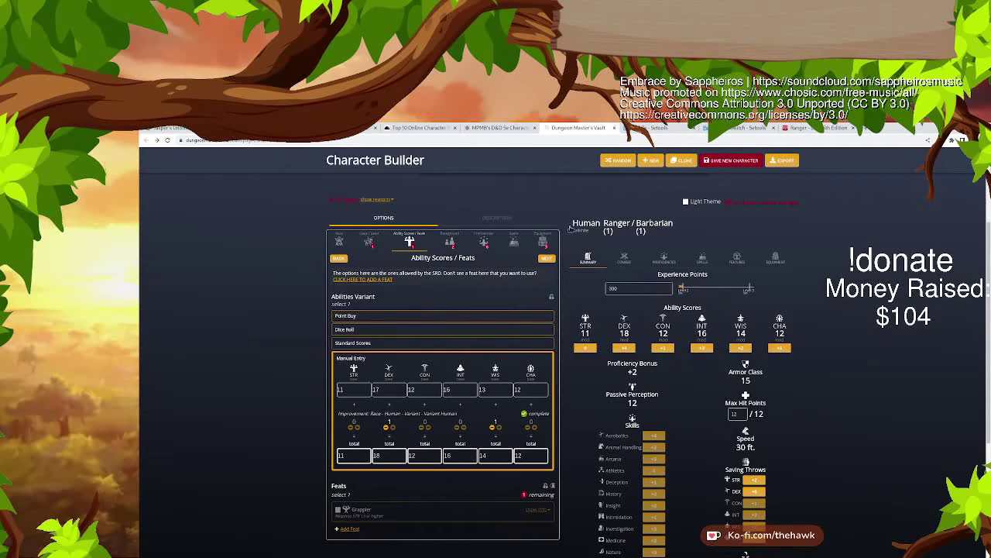
# Step: Recheck the Skulker feat on the 5etools feats page and return to the Dungeon Master's Vault character builder
pyautogui.click(655, 127)
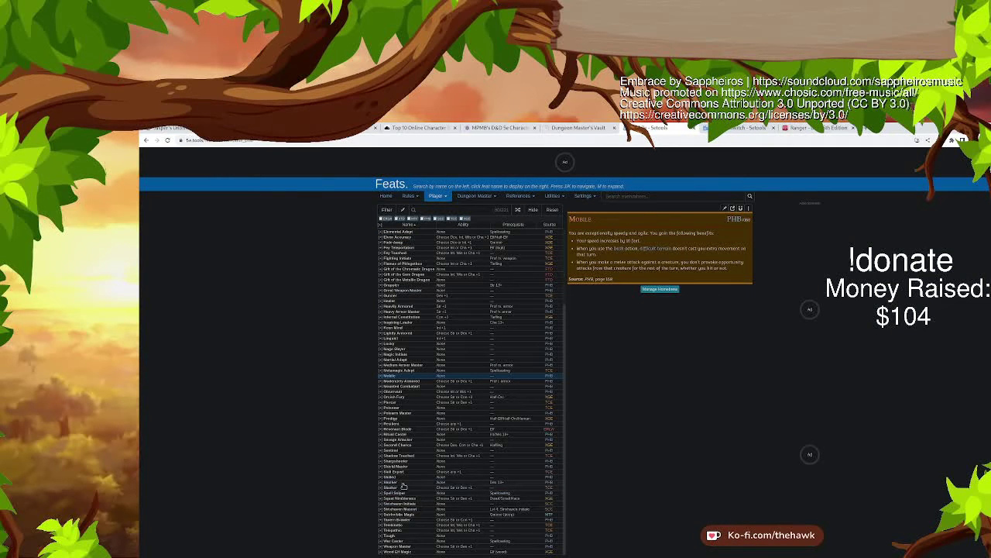
pyautogui.click(402, 483)
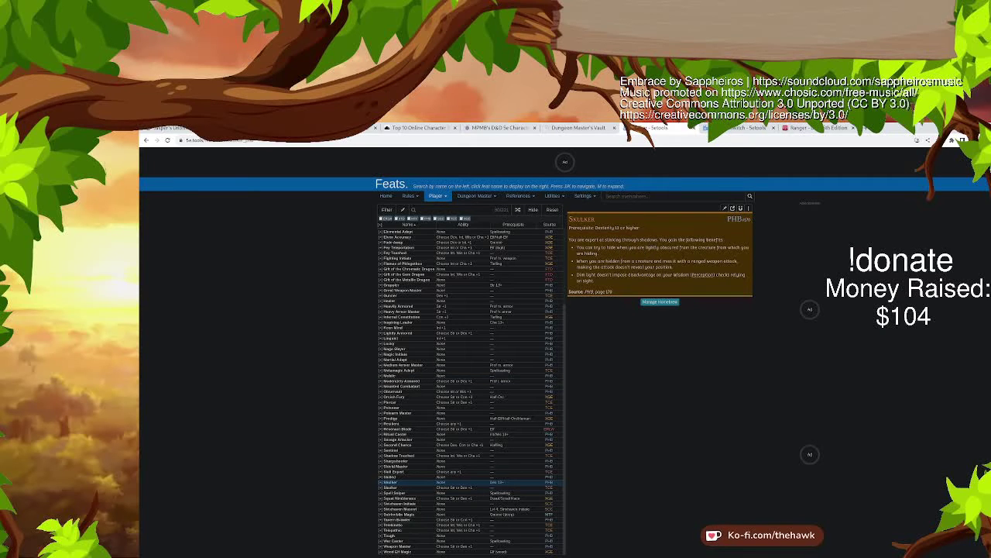
pyautogui.click(577, 128)
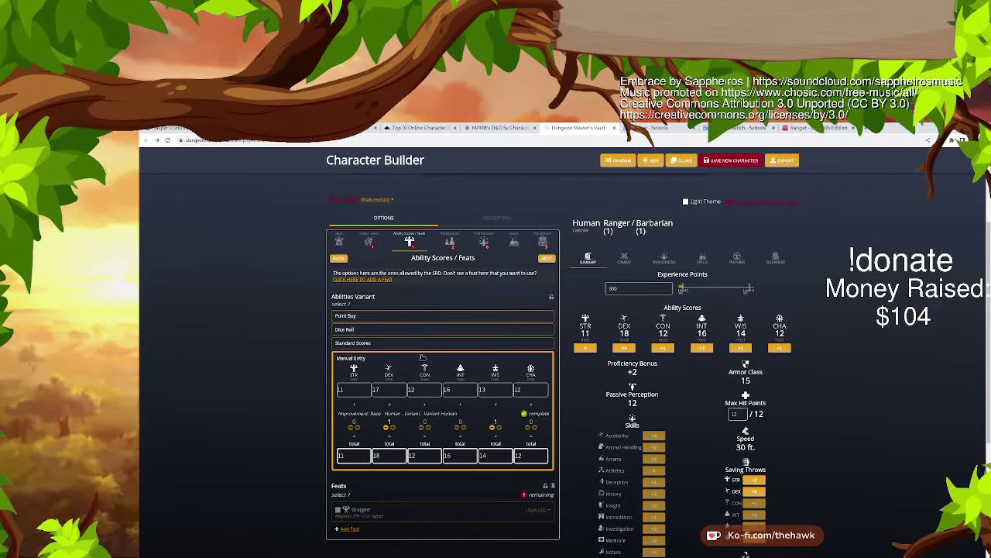
# Step: Change the second class from Barbarian to Monk and set its level 1 base hit points to 8
pyautogui.click(368, 241)
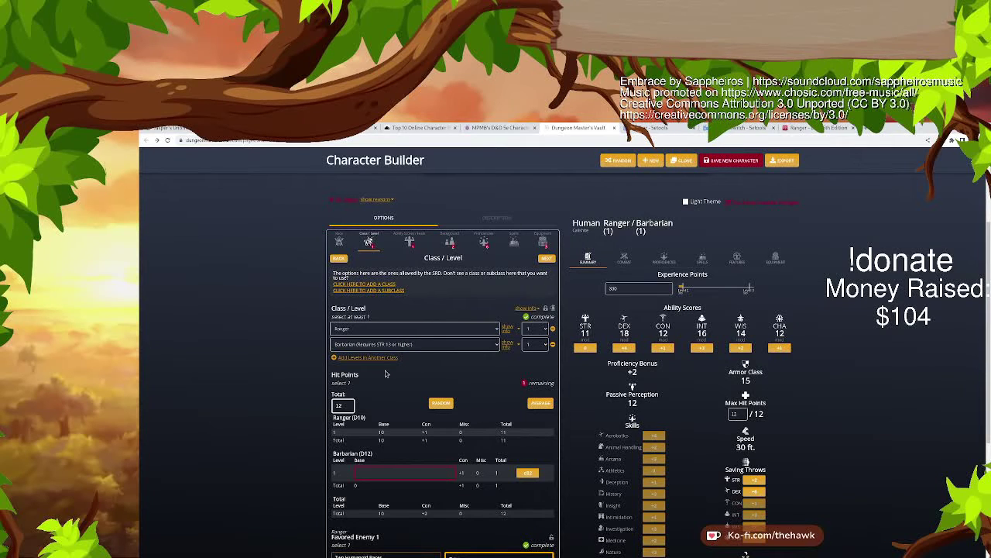
pyautogui.click(457, 372)
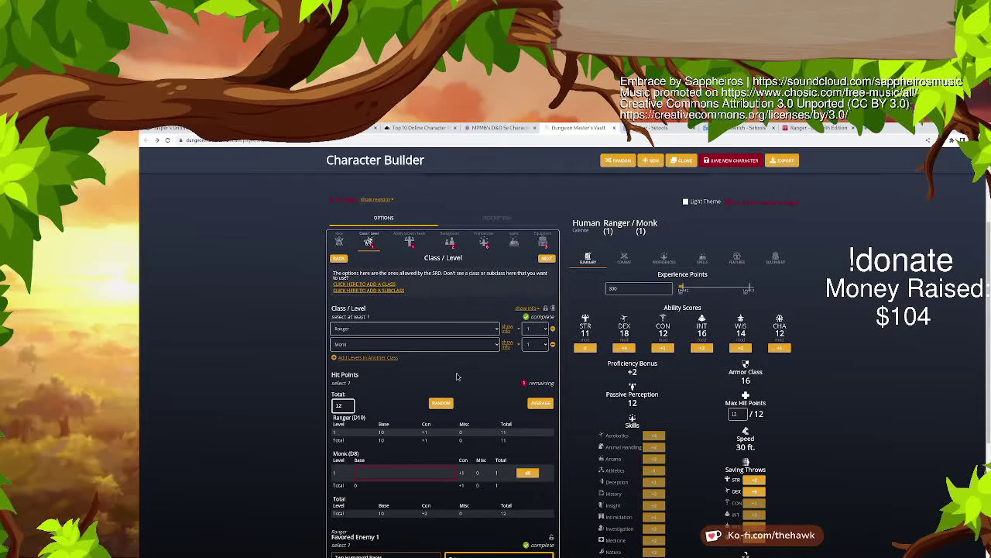
pyautogui.click(404, 472)
pyautogui.write('8')
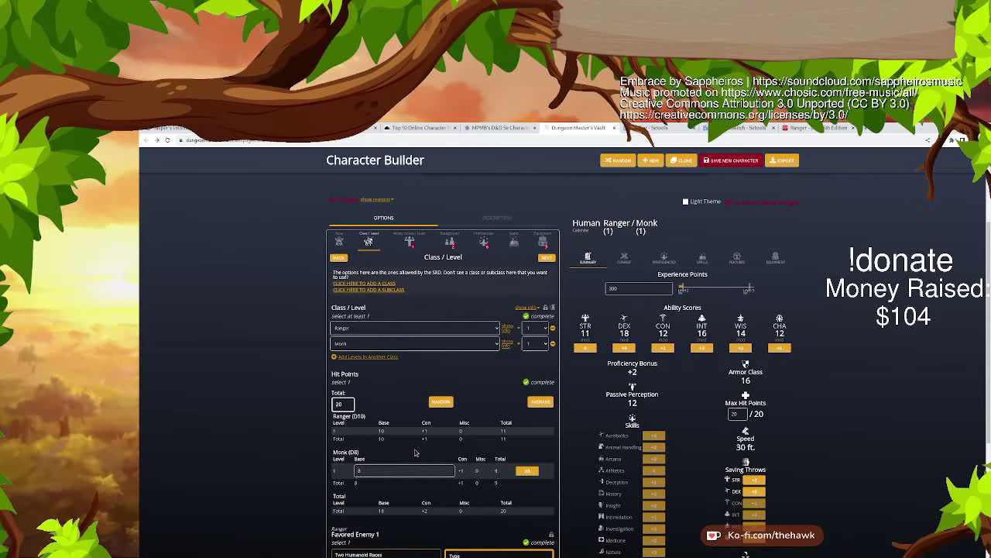
# Step: Add a third class to the character and set it to Rogue at level 1
pyautogui.scroll(-3, 410, 456)
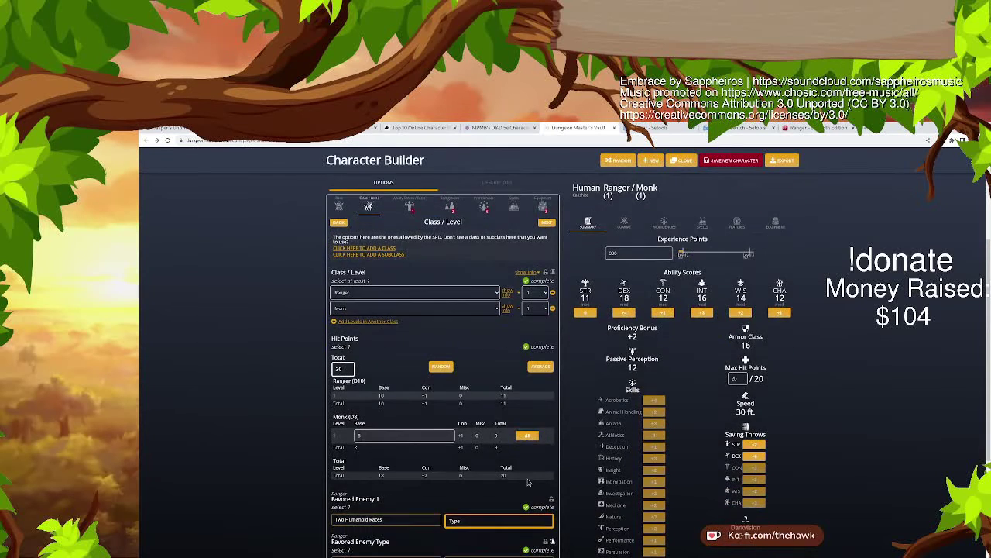
pyautogui.scroll(-4, 528, 483)
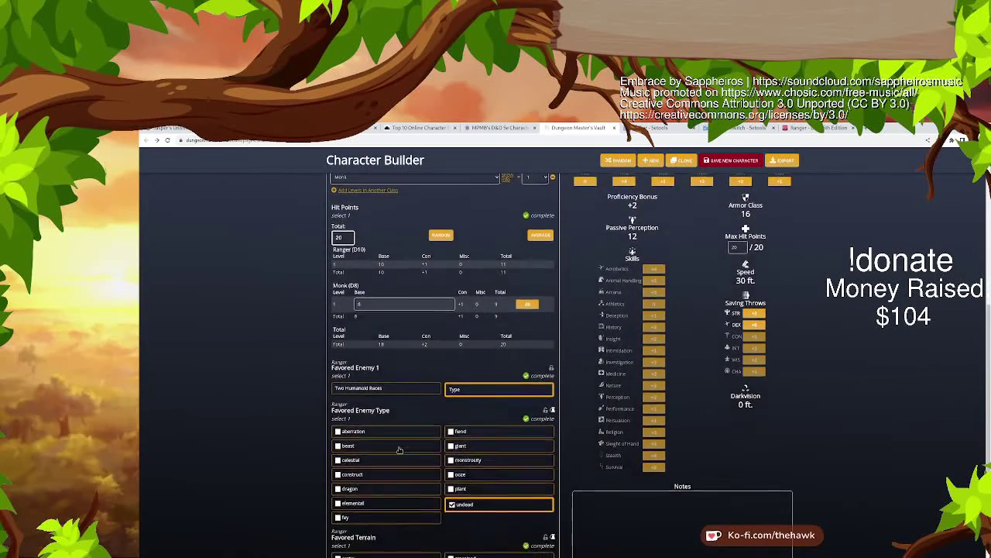
pyautogui.scroll(3, 409, 453)
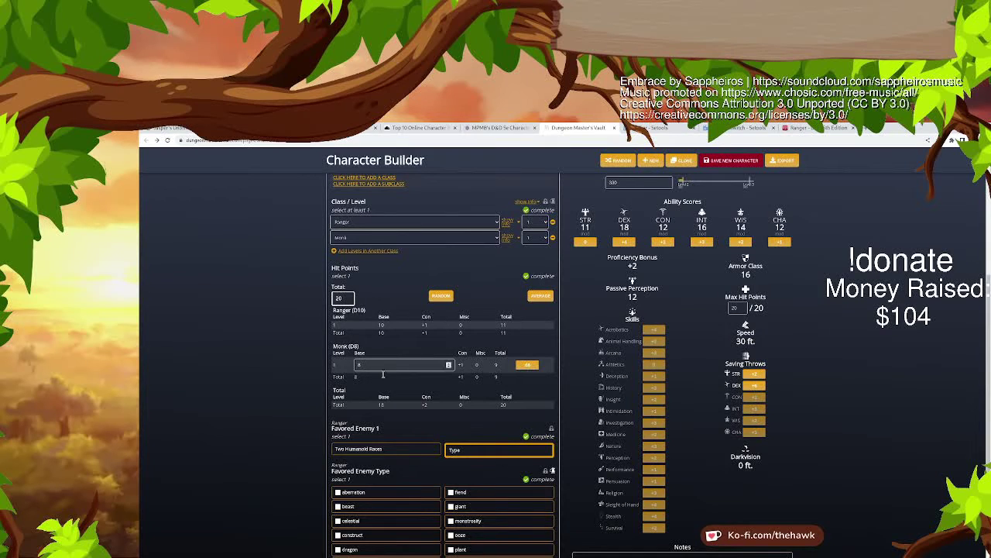
pyautogui.click(376, 252)
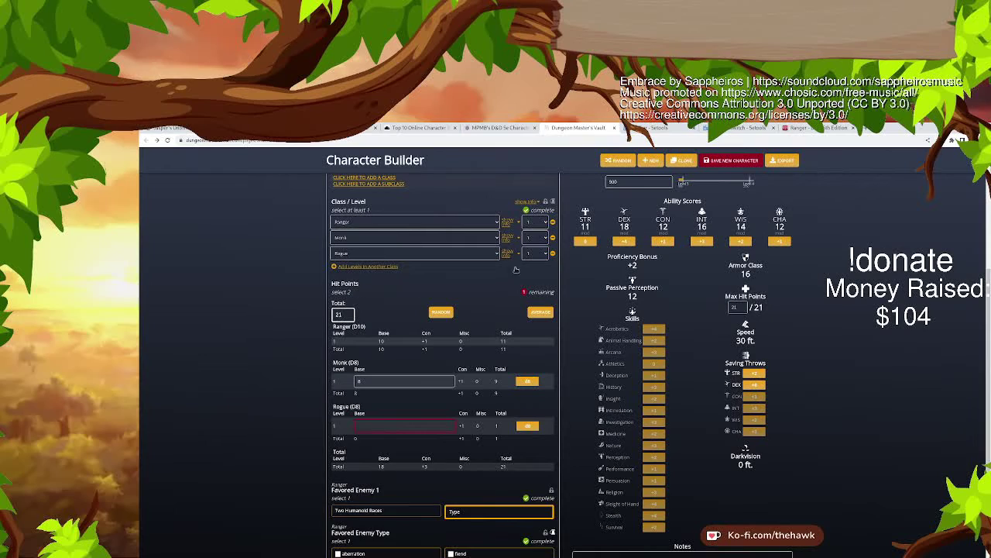
pyautogui.press('r')
pyautogui.press('o')
pyautogui.scroll(-1, 485, 469)
pyautogui.scroll(-2, 486, 470)
pyautogui.scroll(1, 485, 470)
# Step: Search the web for "monk 5e" in a new tab, open the DND 5th Edition Monk page, and open another empty tab
pyautogui.click(808, 132)
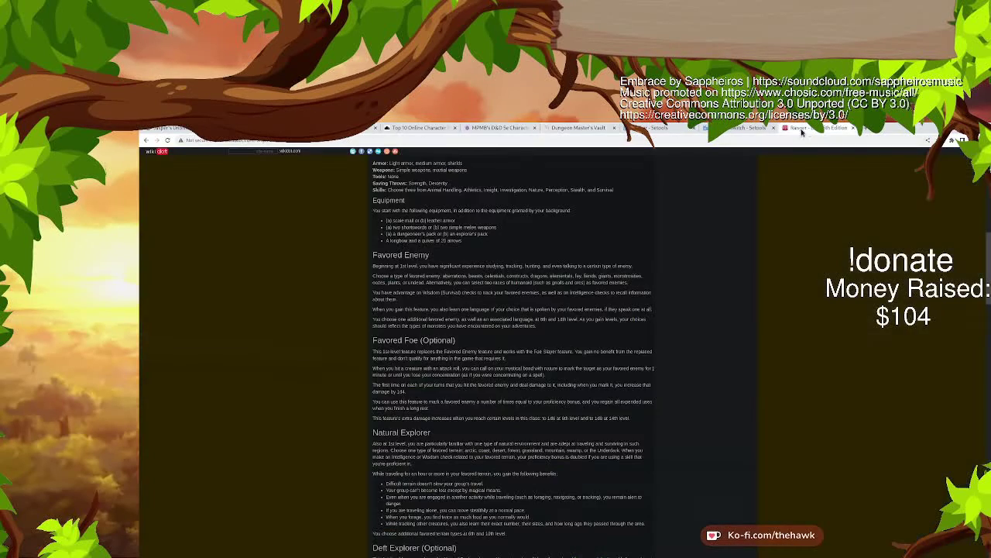
pyautogui.click(865, 128)
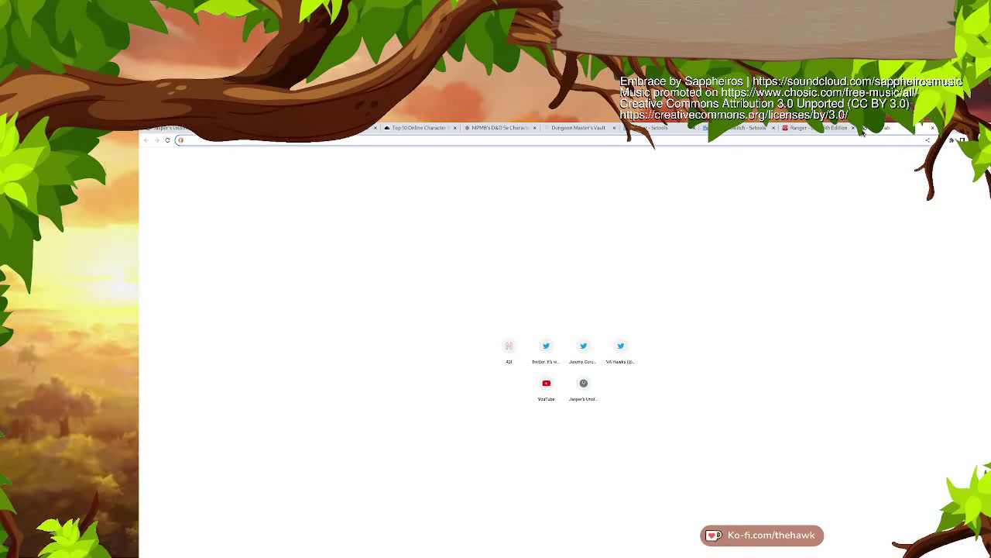
pyautogui.write('monk 5e')
pyautogui.press('Return')
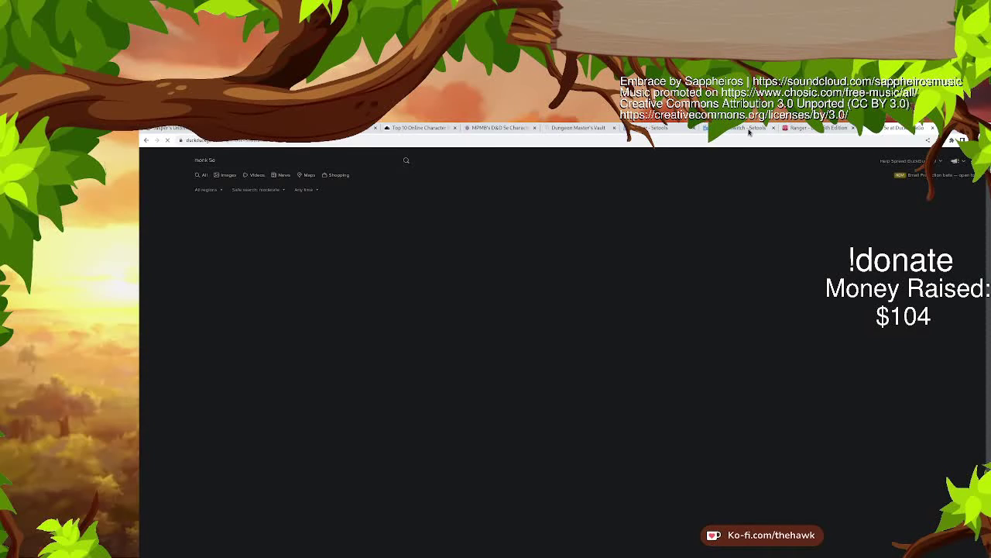
pyautogui.click(274, 263)
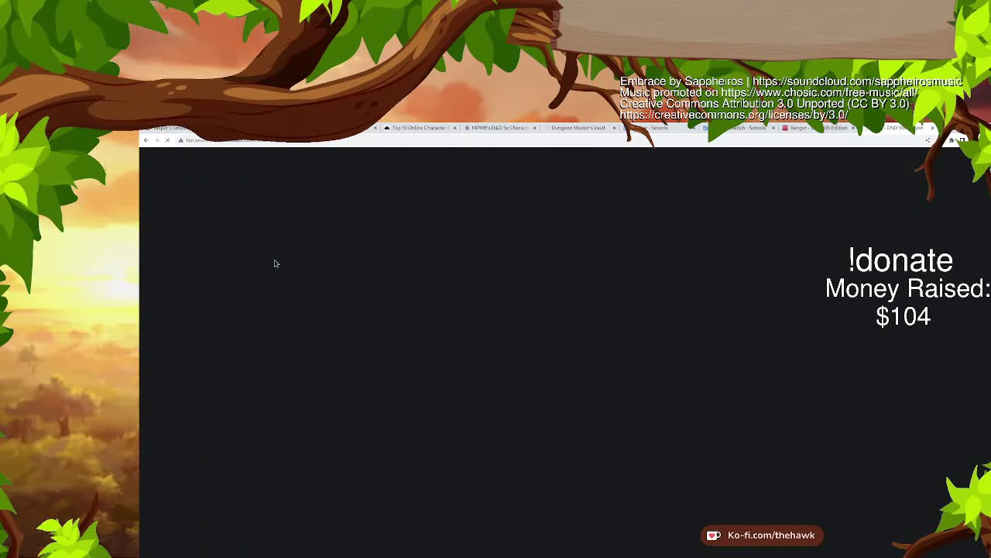
pyautogui.click(936, 131)
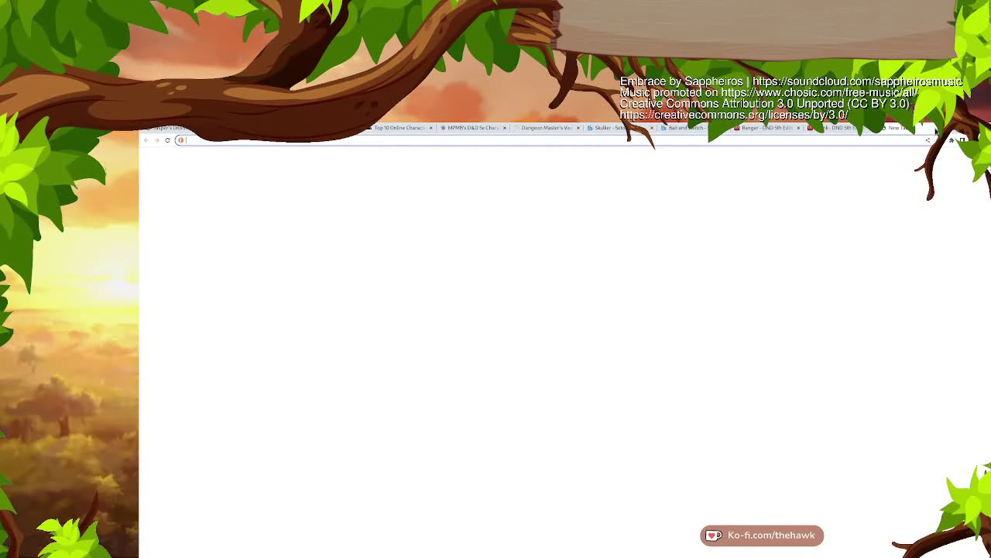
# Step: Search the web for "rogue 5e" and open the DND 5th Edition Rogue page, reviewing the Monk class features in between
pyautogui.write('rogue')
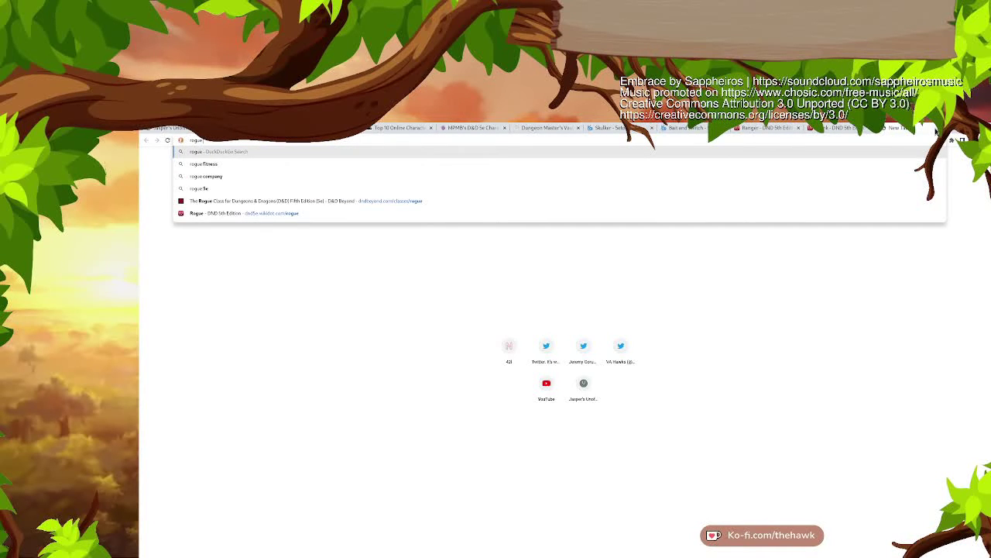
pyautogui.write(' 5e')
pyautogui.press('Return')
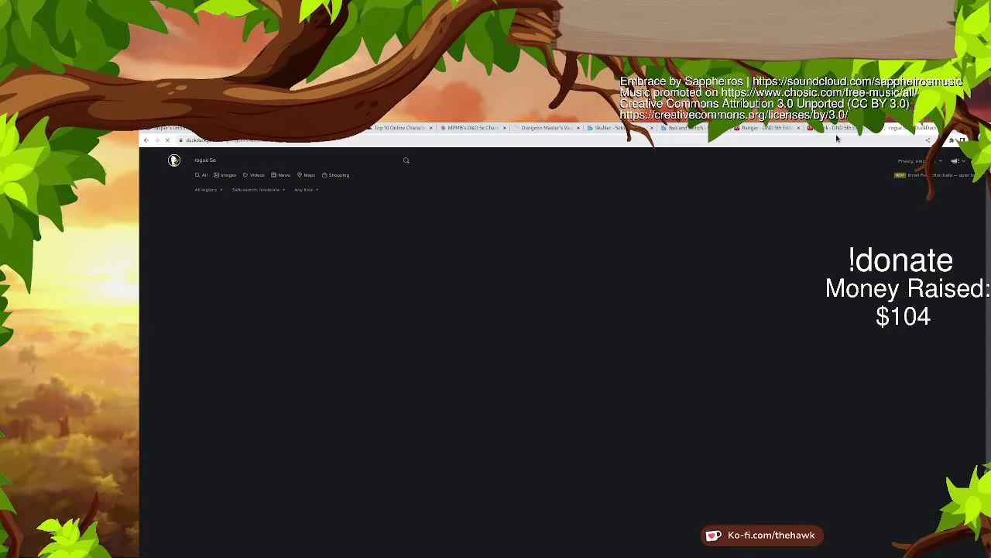
pyautogui.click(835, 132)
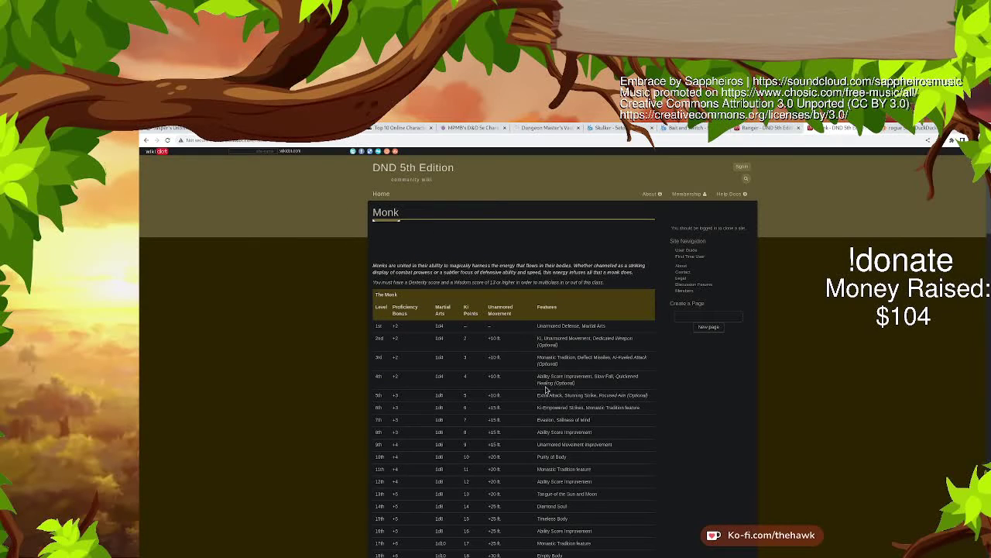
pyautogui.scroll(-5, 540, 381)
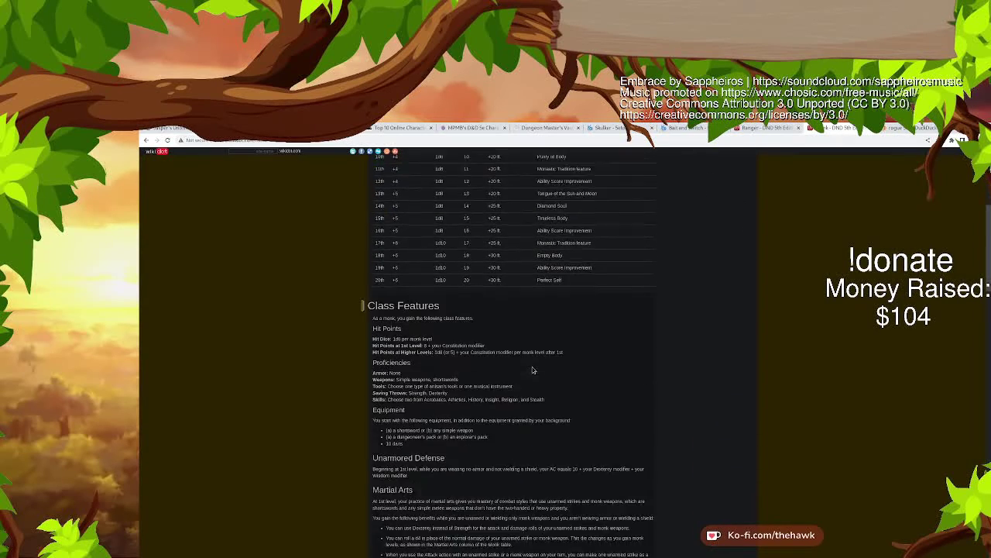
pyautogui.scroll(-2, 527, 365)
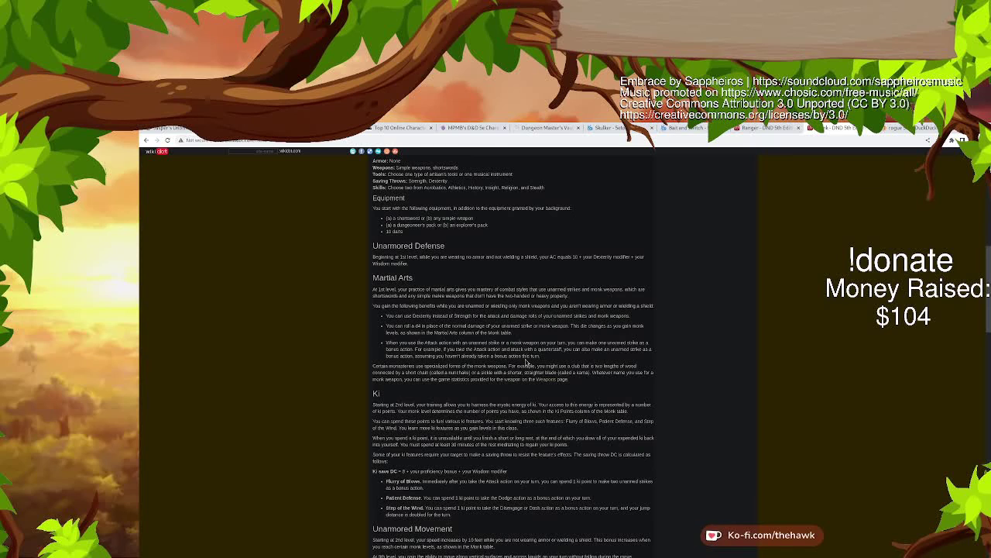
pyautogui.click(895, 130)
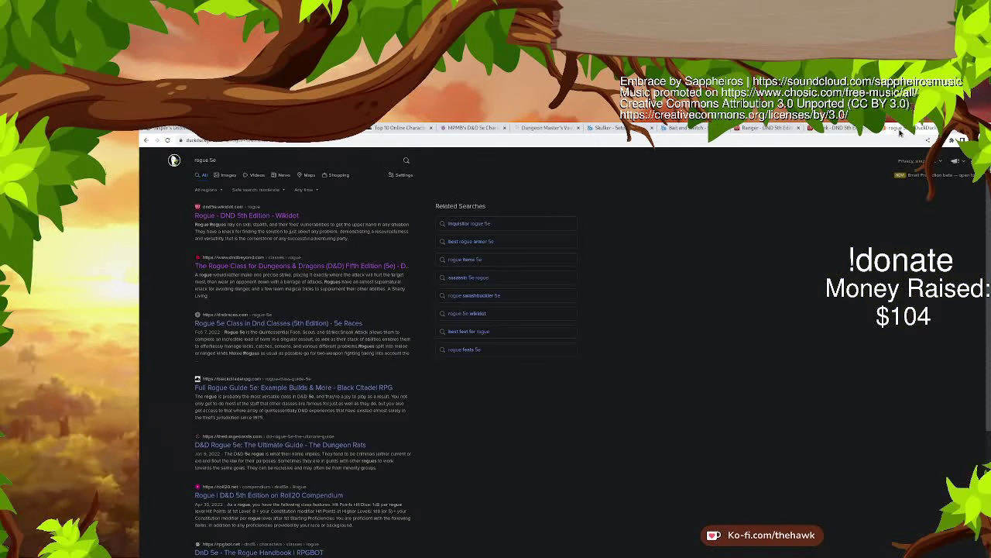
pyautogui.click(226, 234)
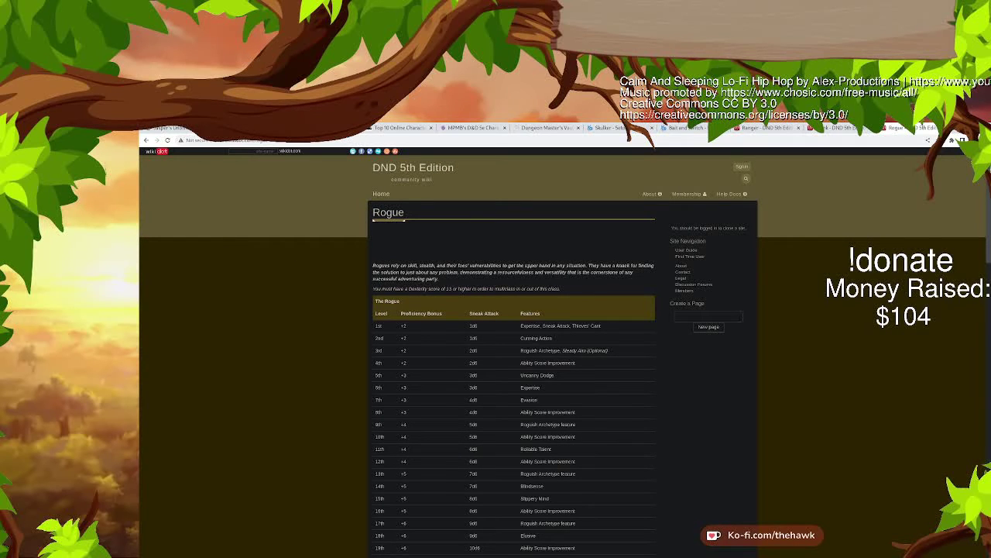
# Step: Return to the Dungeon Master's Vault character builder and set the Rogue's level 1 base hit points to 8
pyautogui.click(754, 129)
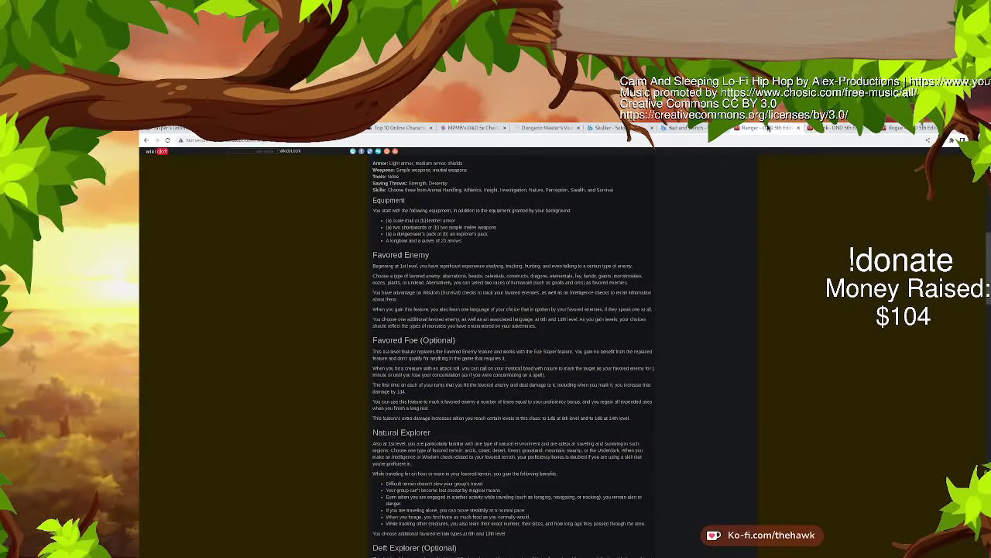
pyautogui.click(551, 129)
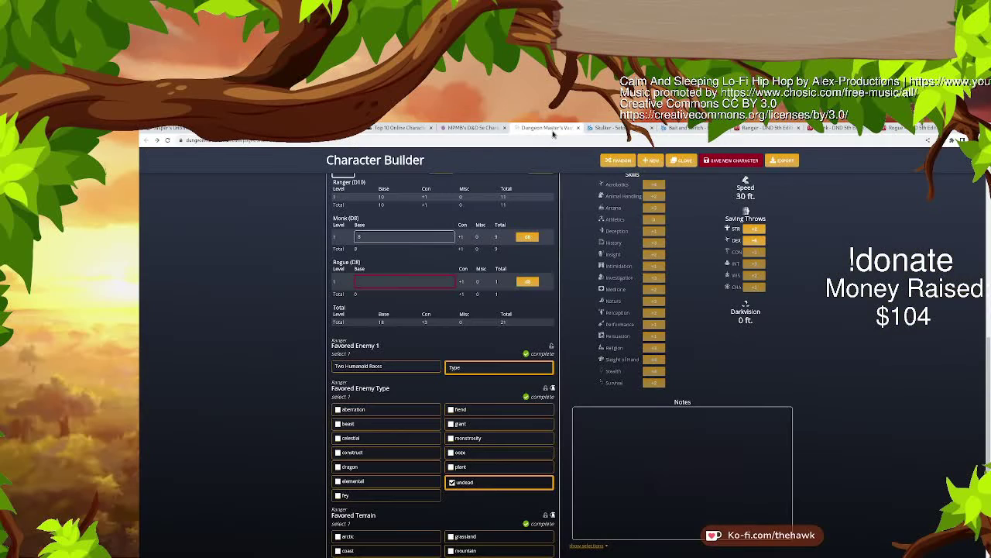
pyautogui.click(388, 280)
pyautogui.write('8')
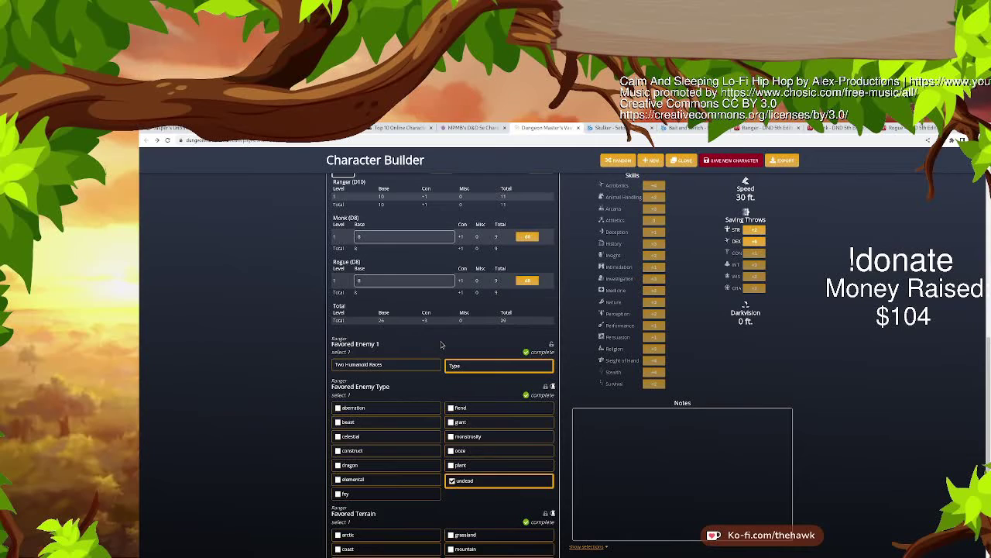
# Step: Advance the builder past ability scores and feats to the background section and set the alignment to Neutral Good
pyautogui.scroll(5, 441, 344)
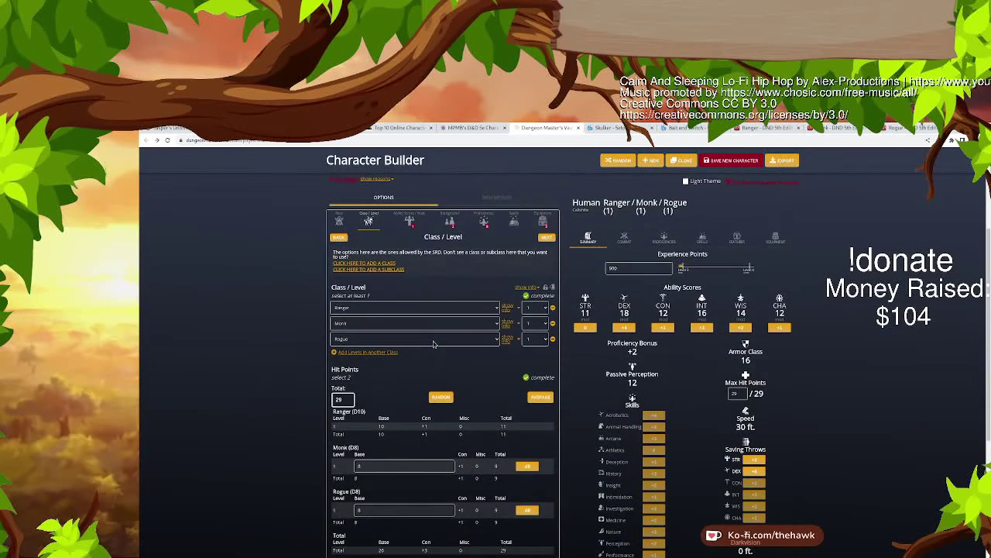
pyautogui.click(409, 274)
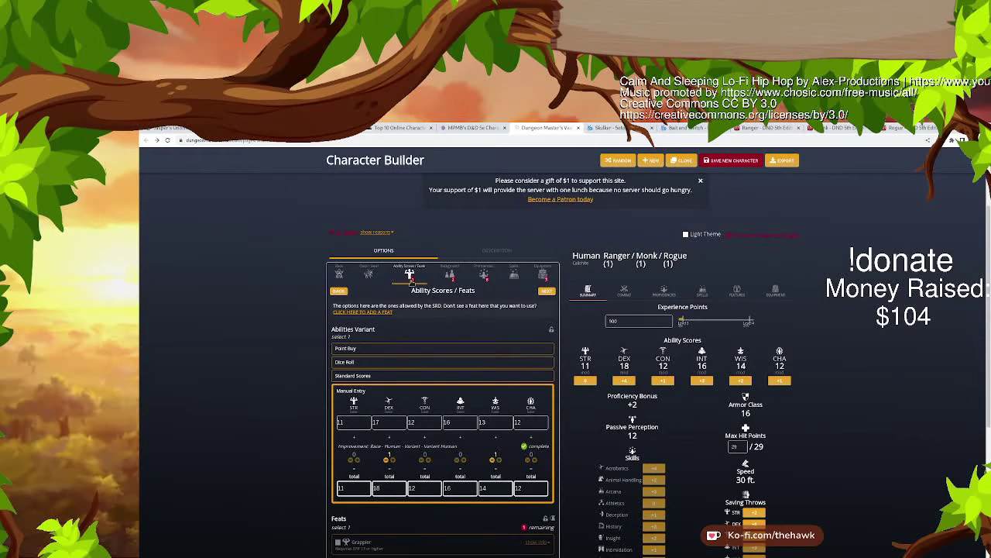
pyautogui.click(548, 291)
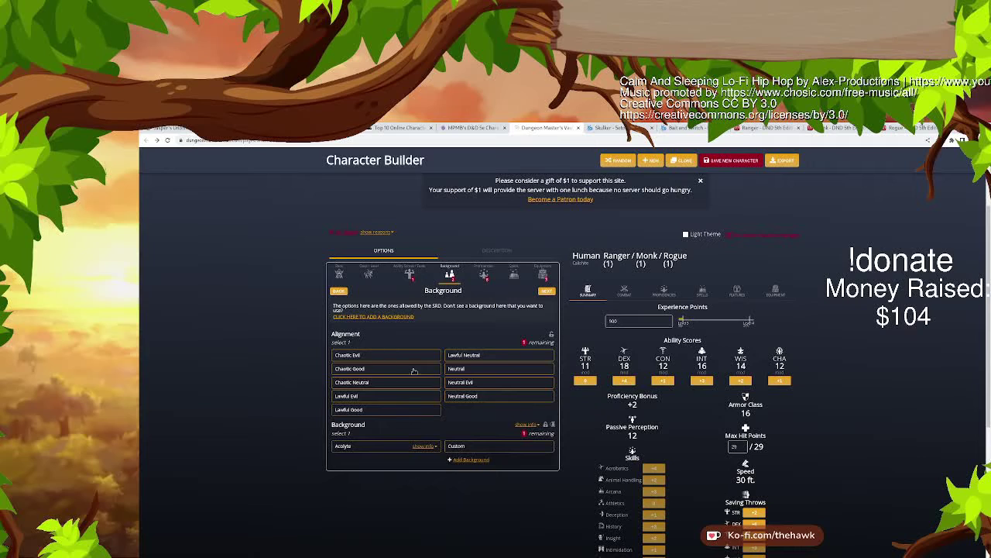
pyautogui.click(500, 397)
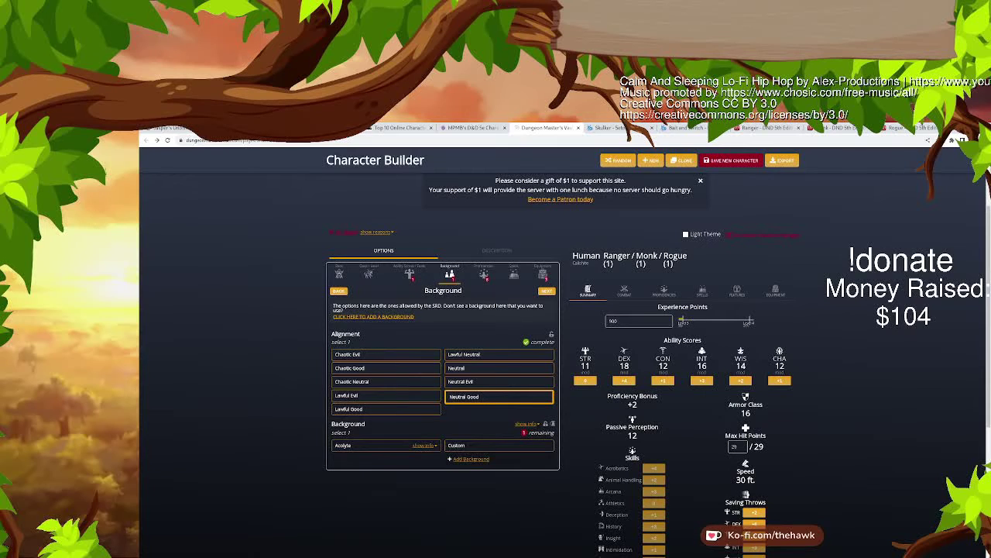
# Step: Browse the 5etools backgrounds list and view the Inheritor and Variant Noble (Retainers) backgrounds
pyautogui.click(673, 127)
pyautogui.click(437, 196)
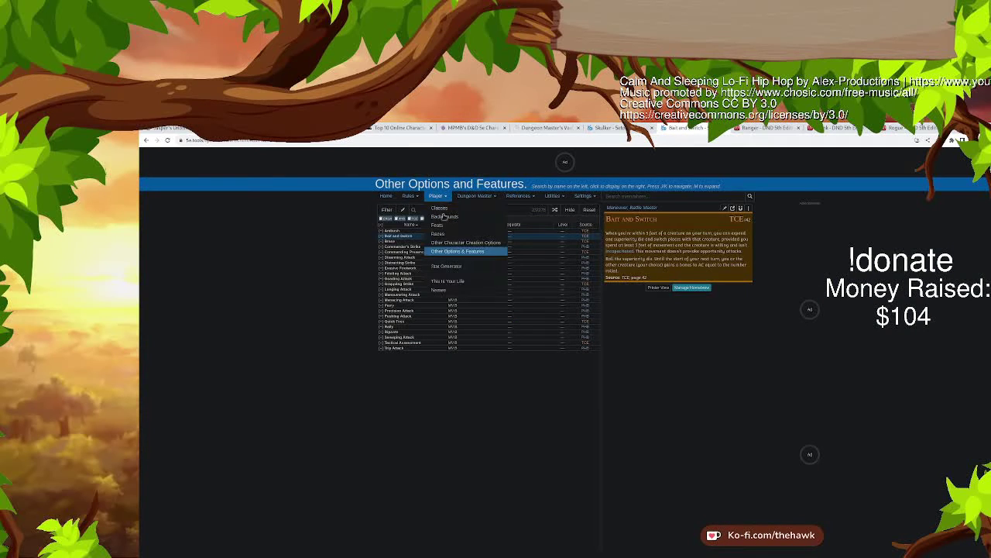
pyautogui.click(444, 217)
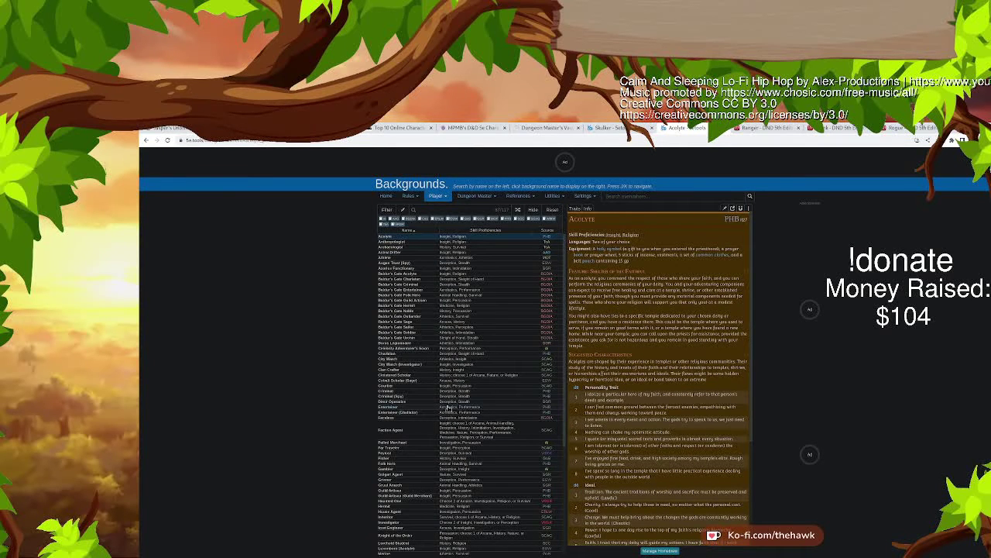
pyautogui.click(422, 517)
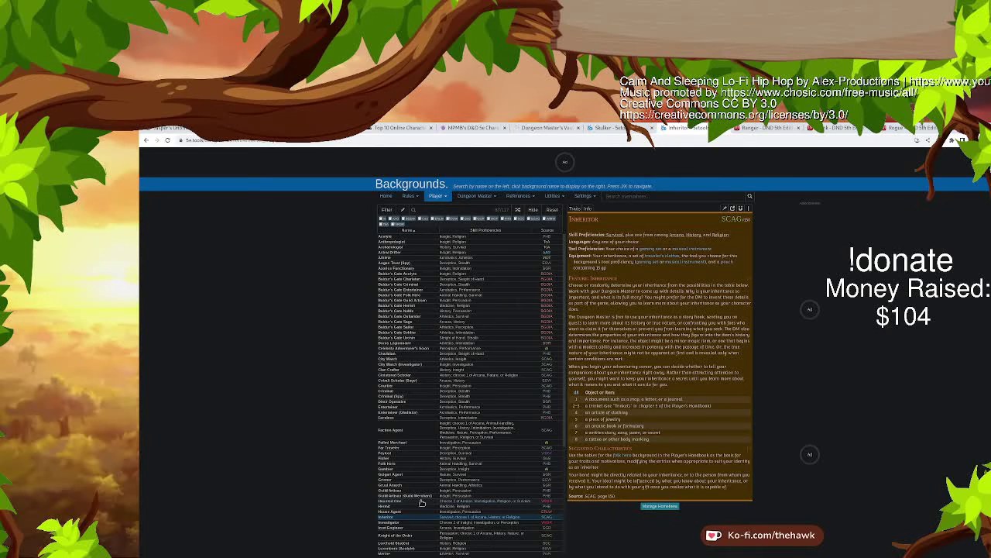
pyautogui.scroll(-3, 422, 502)
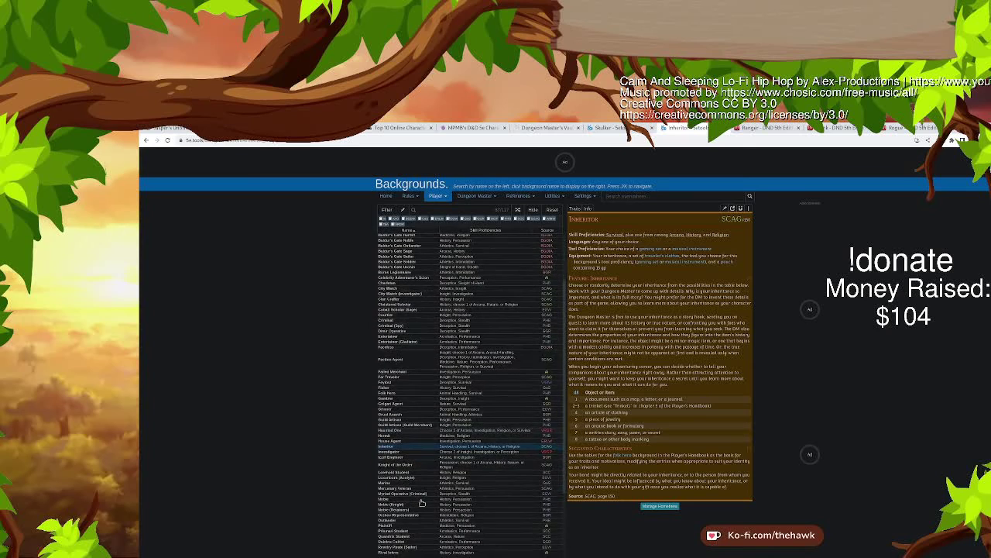
pyautogui.scroll(-3, 422, 502)
pyautogui.click(390, 439)
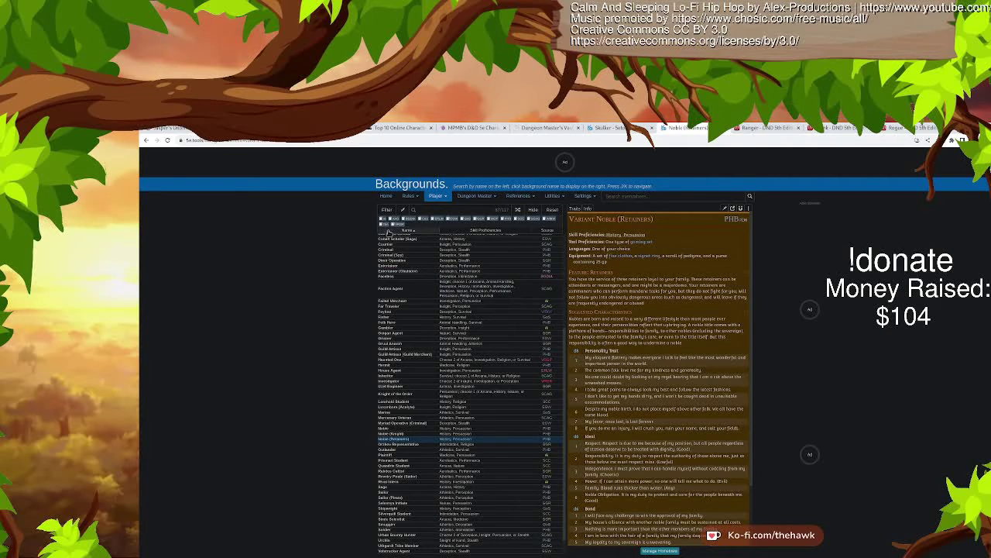
# Step: Return to the character builder, review the proficiency choices, and select Stealth as the Rogue skill proficiency
pyautogui.click(556, 129)
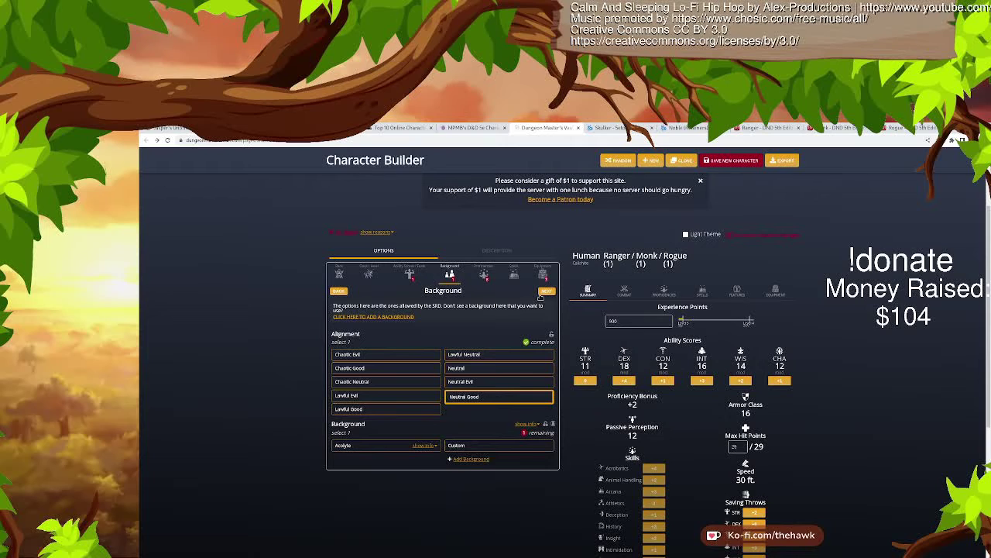
pyautogui.click(544, 292)
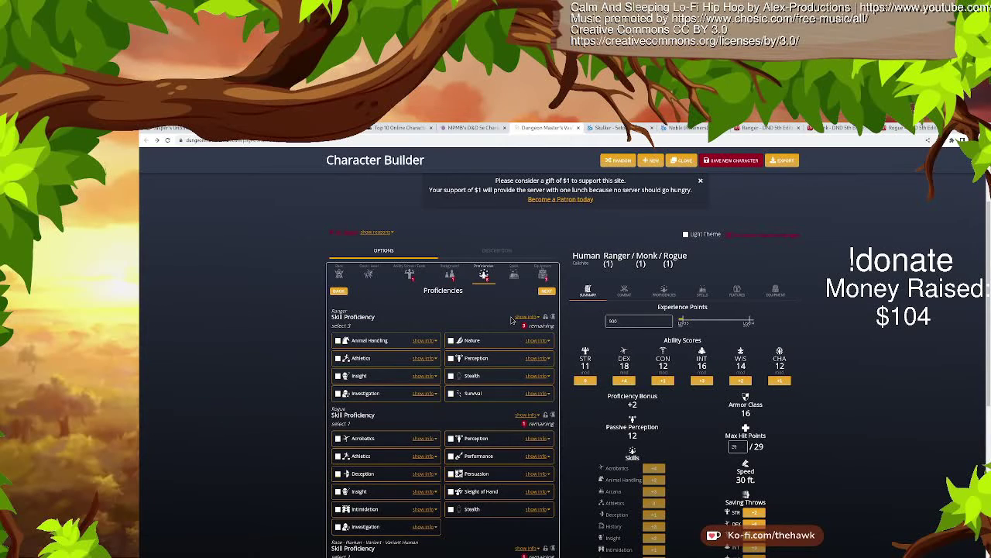
pyautogui.scroll(-3, 495, 437)
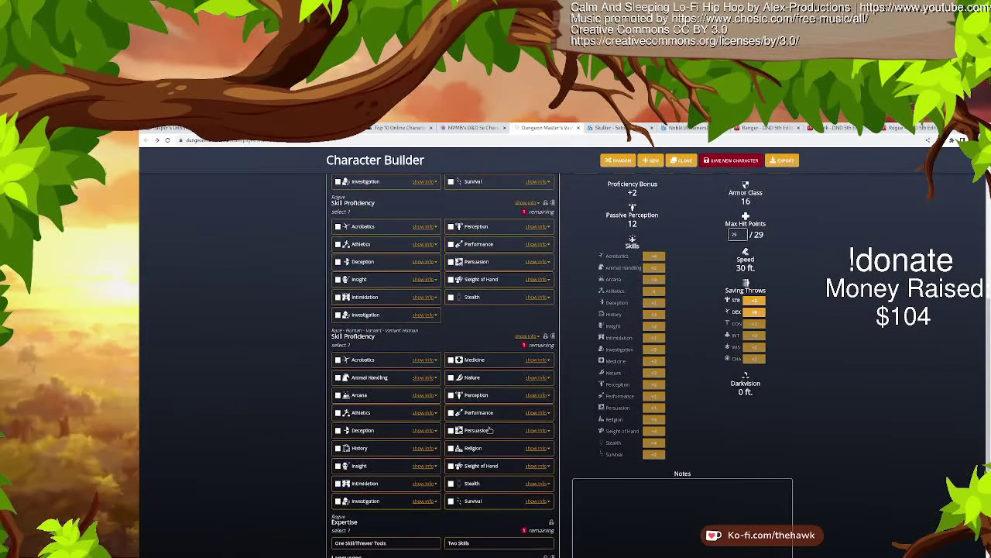
pyautogui.scroll(-2, 489, 429)
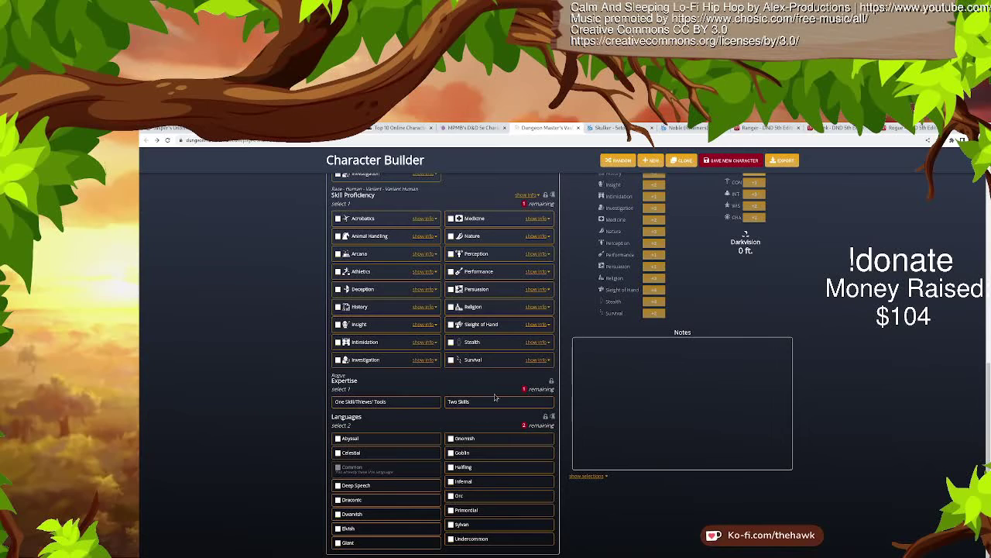
pyautogui.scroll(1, 493, 385)
pyautogui.scroll(4, 492, 385)
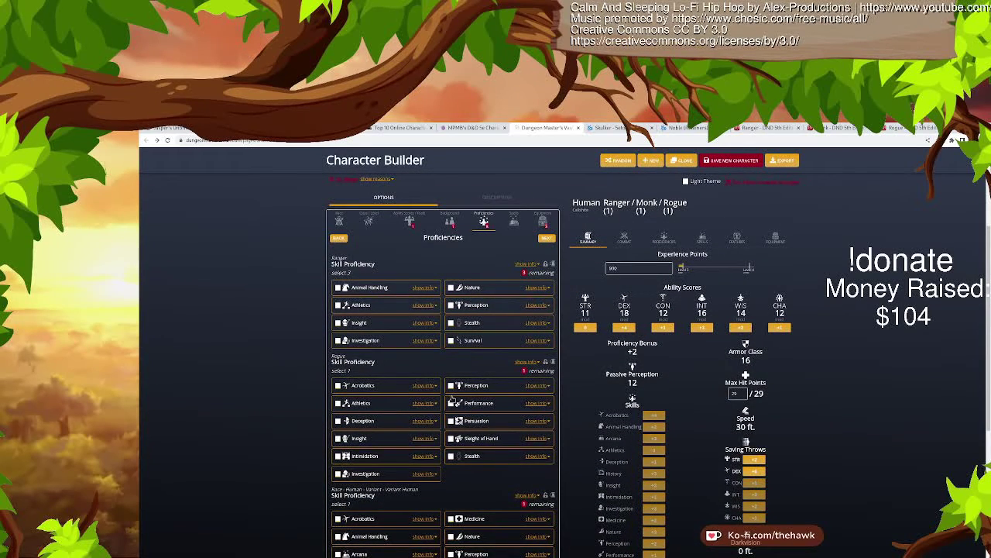
pyautogui.click(450, 455)
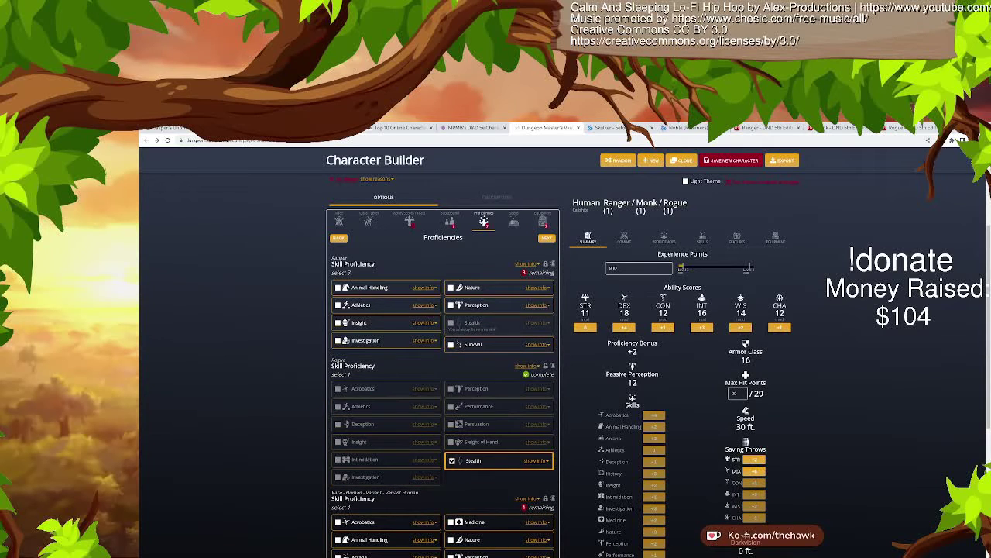
# Step: Check the skill proficiencies on the Rogue and Ranger wiki pages against the builder's Rogue skill section
pyautogui.click(889, 130)
pyautogui.scroll(-3, 429, 518)
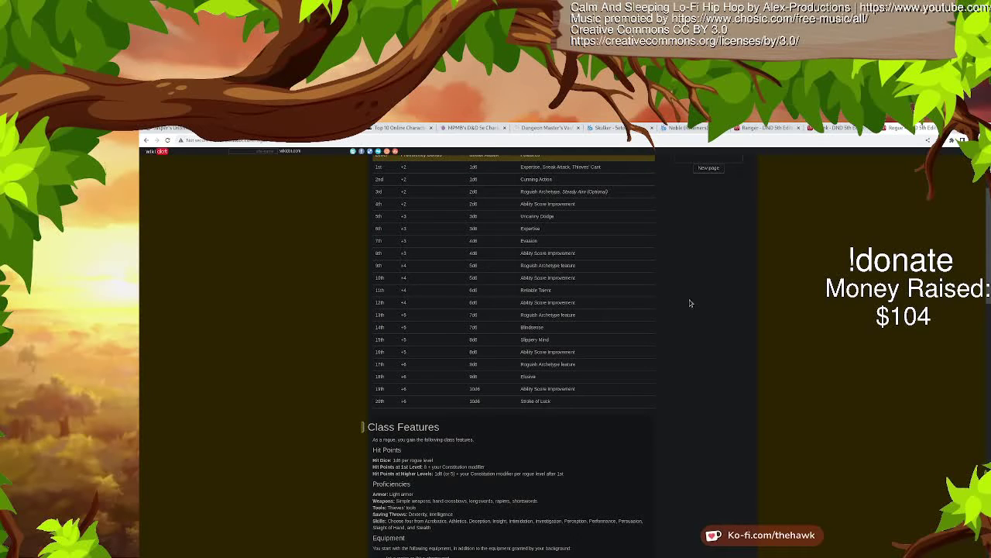
pyautogui.click(701, 127)
pyautogui.click(612, 128)
pyautogui.click(552, 128)
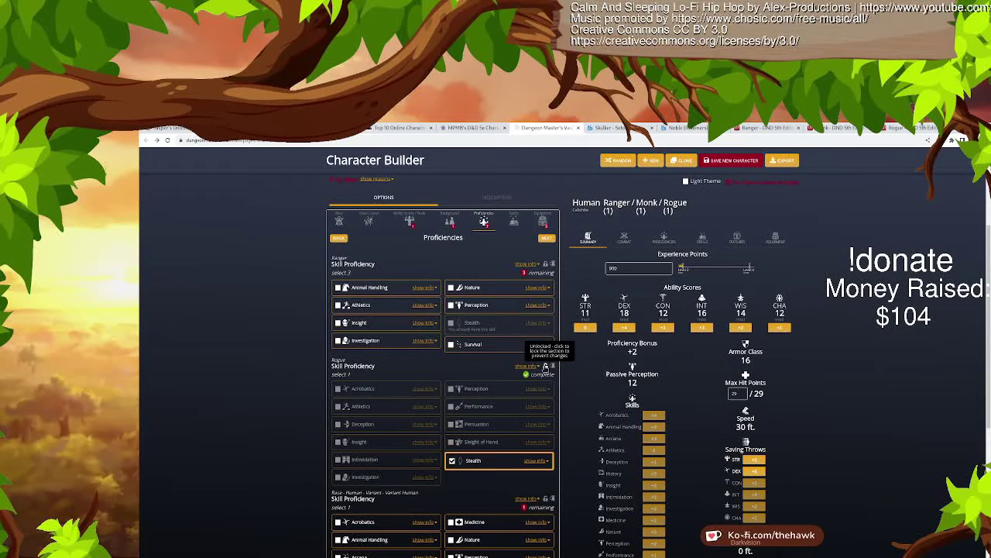
pyautogui.click(545, 366)
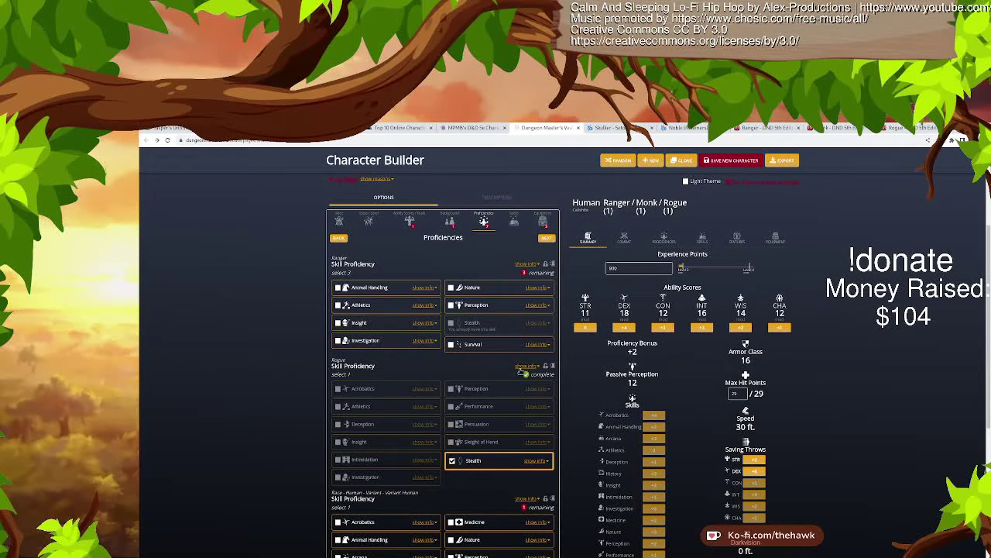
pyautogui.moveTo(412, 441); pyautogui.dragTo(379, 460)
pyautogui.click(446, 478)
pyautogui.click(771, 128)
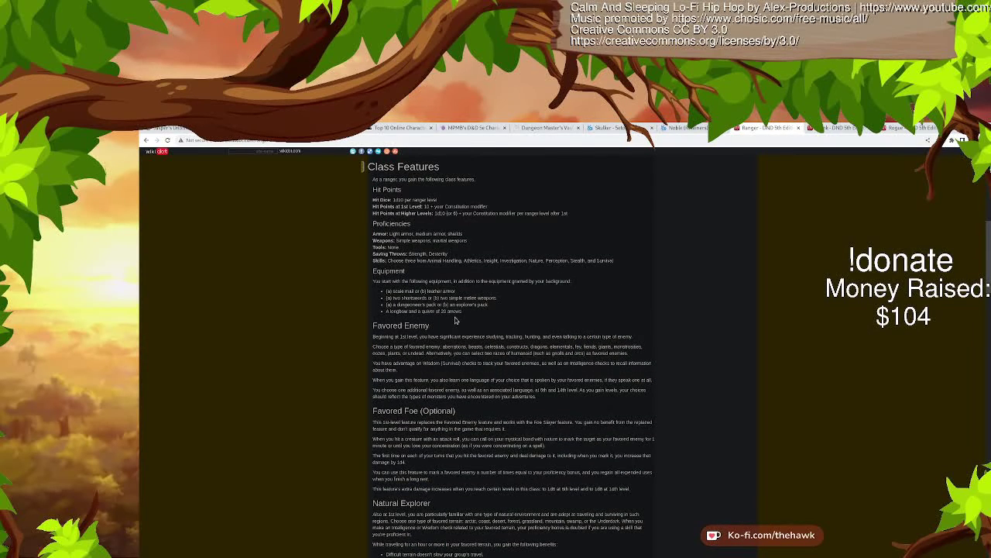
pyautogui.click(551, 128)
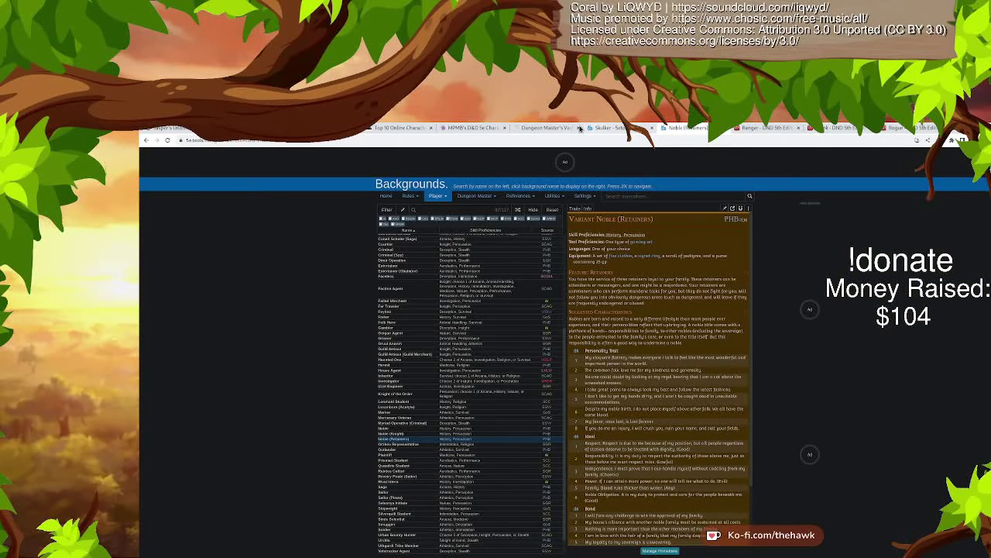
pyautogui.click(553, 128)
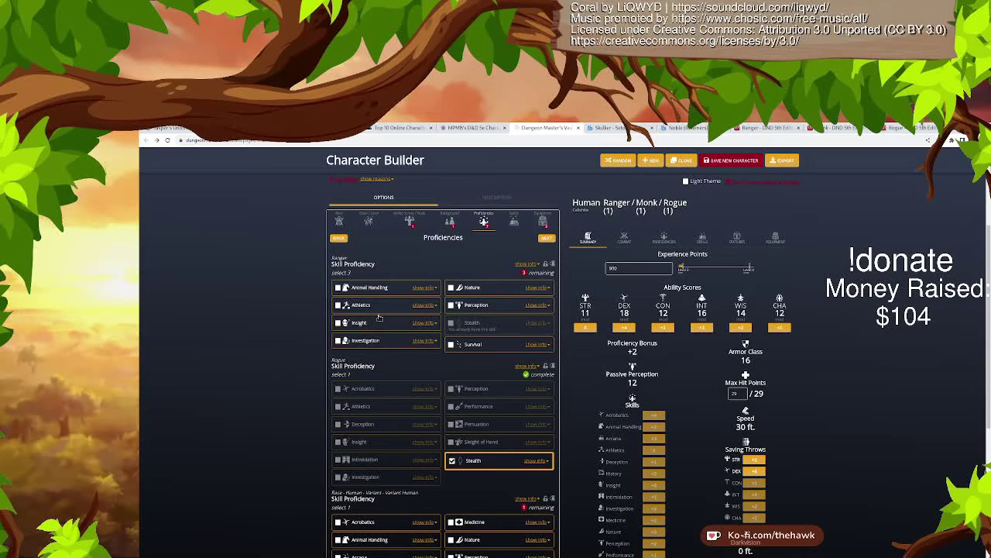
# Step: Select Investigation, Perception and Insight as the three Ranger skill proficiencies
pyautogui.click(384, 341)
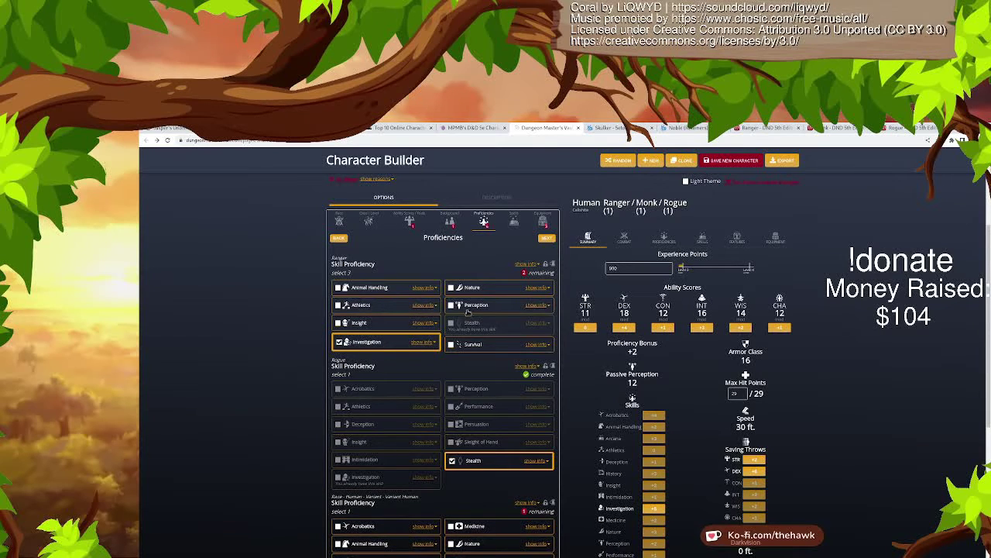
pyautogui.click(461, 306)
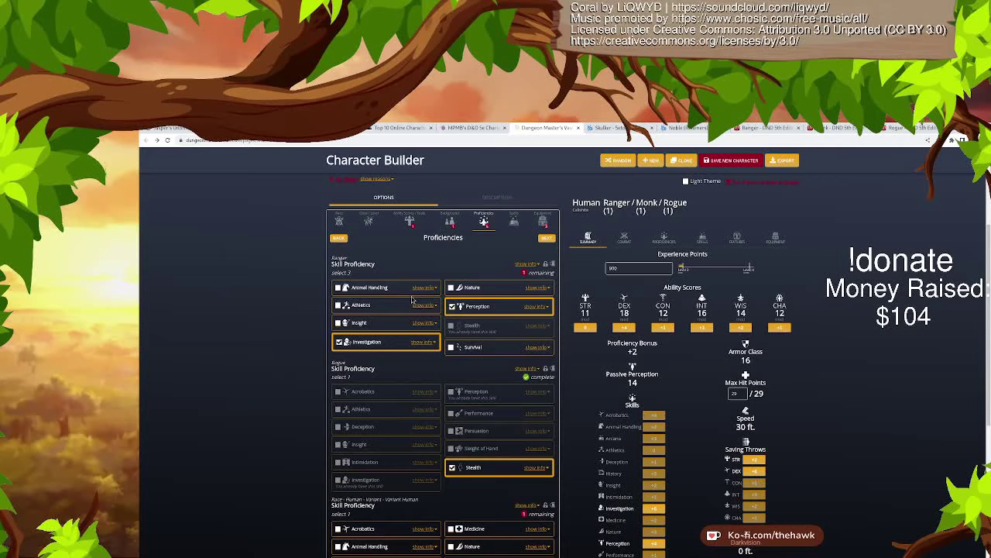
pyautogui.click(391, 325)
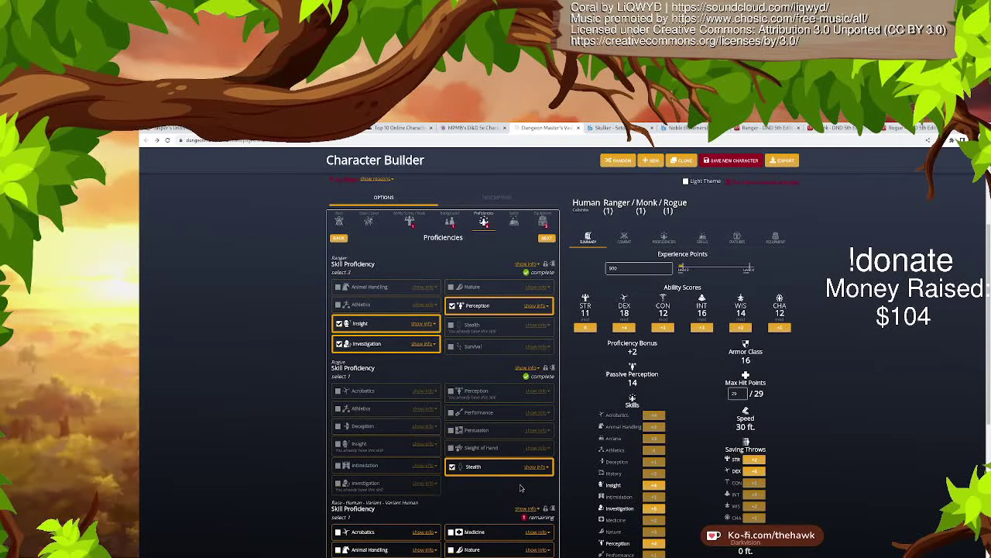
pyautogui.scroll(-3, 362, 338)
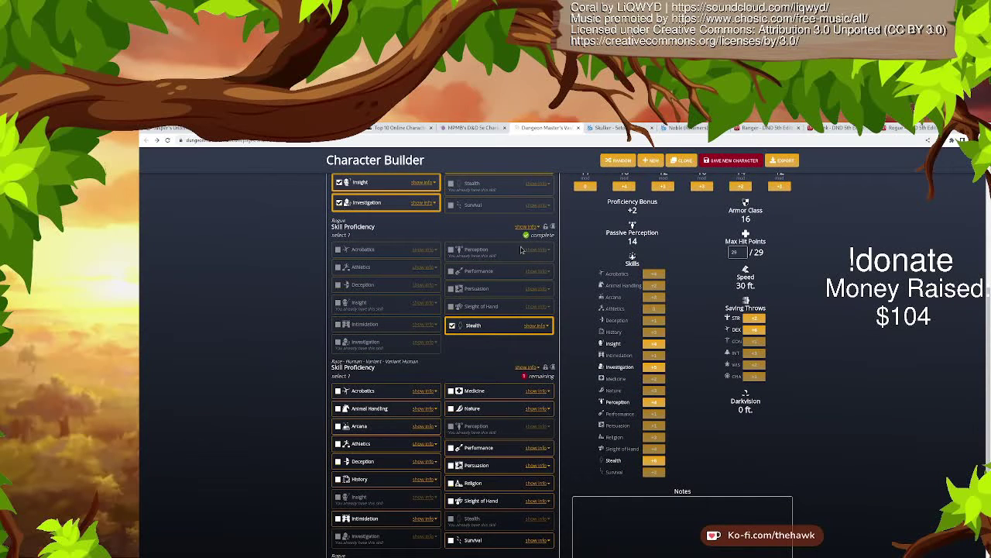
# Step: Unlock the Rogue skill proficiency limit and additionally select Sleight of Hand, Persuasion and Acrobatics
pyautogui.click(553, 226)
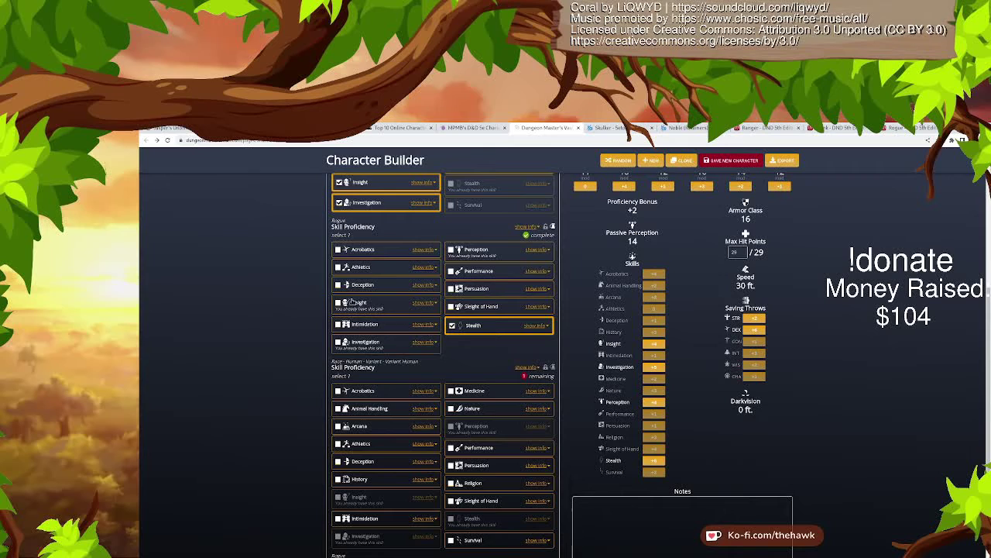
pyautogui.click(464, 308)
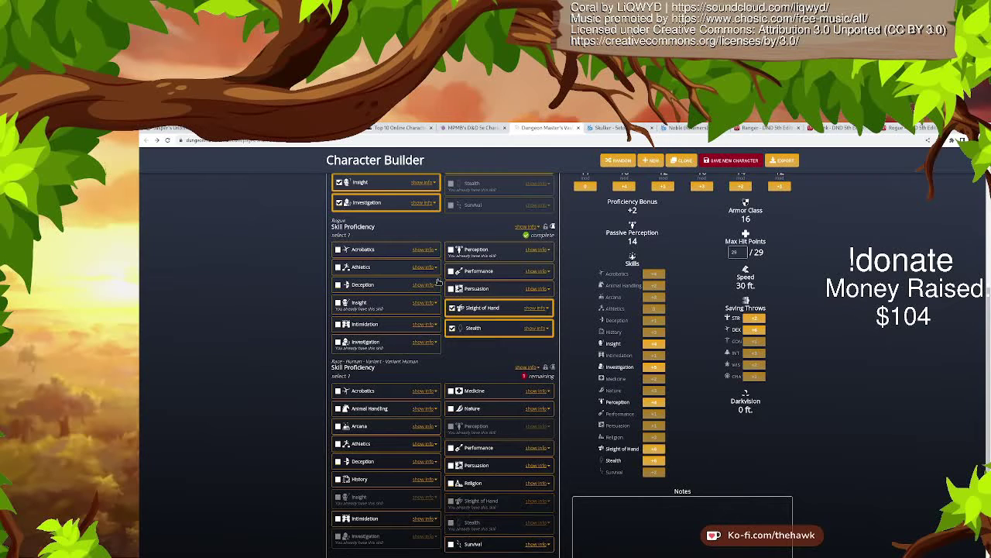
pyautogui.click(459, 289)
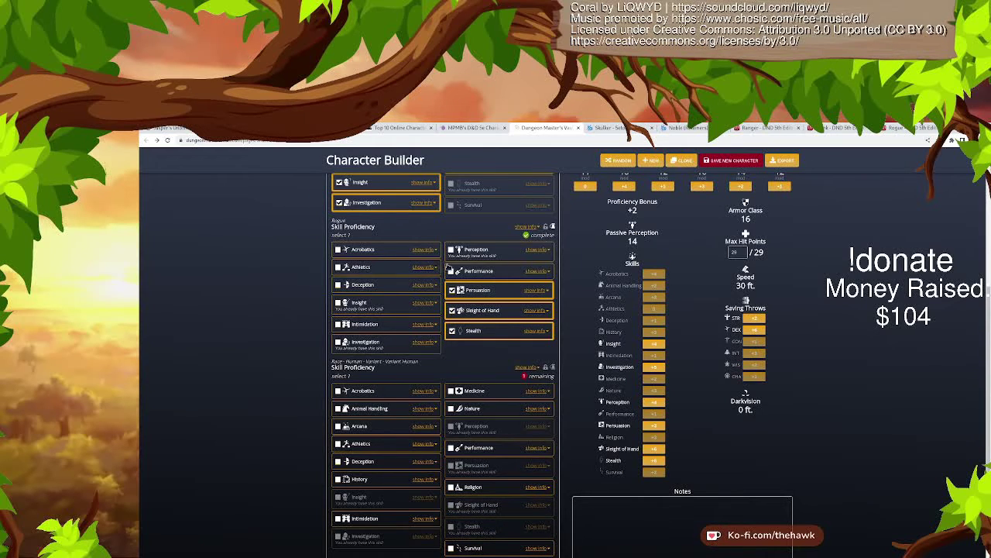
pyautogui.click(381, 249)
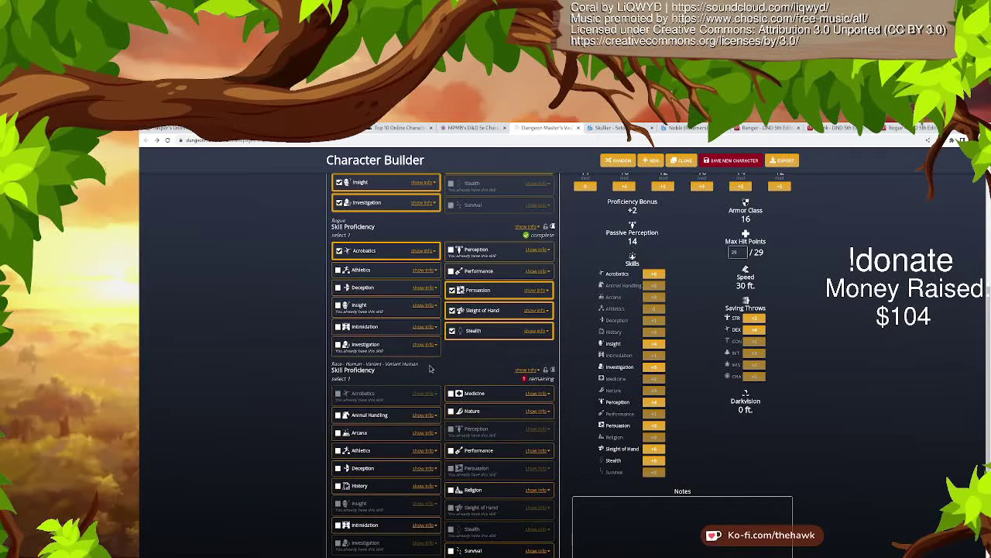
# Step: Select History as the Variant Human skill proficiency and review all the proficiency selections
pyautogui.scroll(-1, 463, 367)
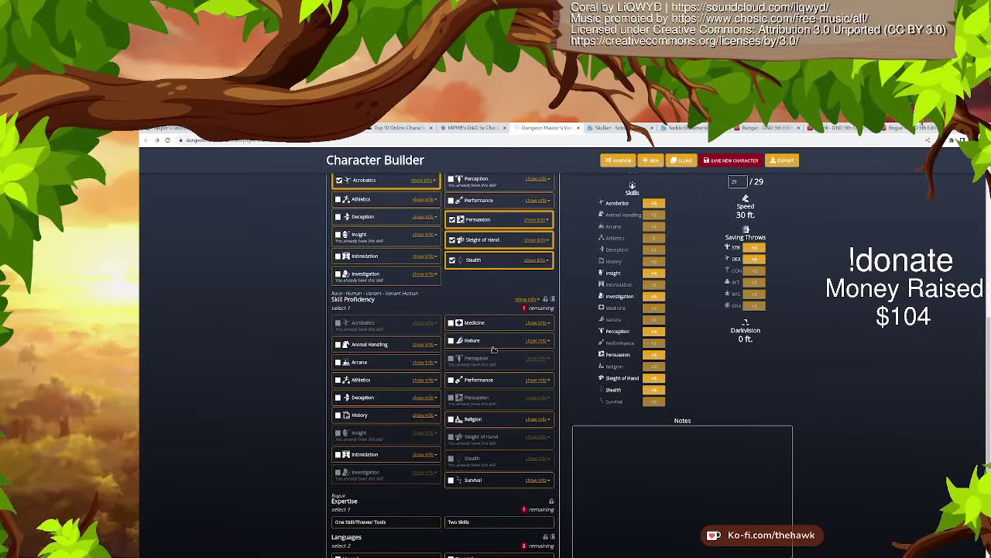
pyautogui.click(404, 416)
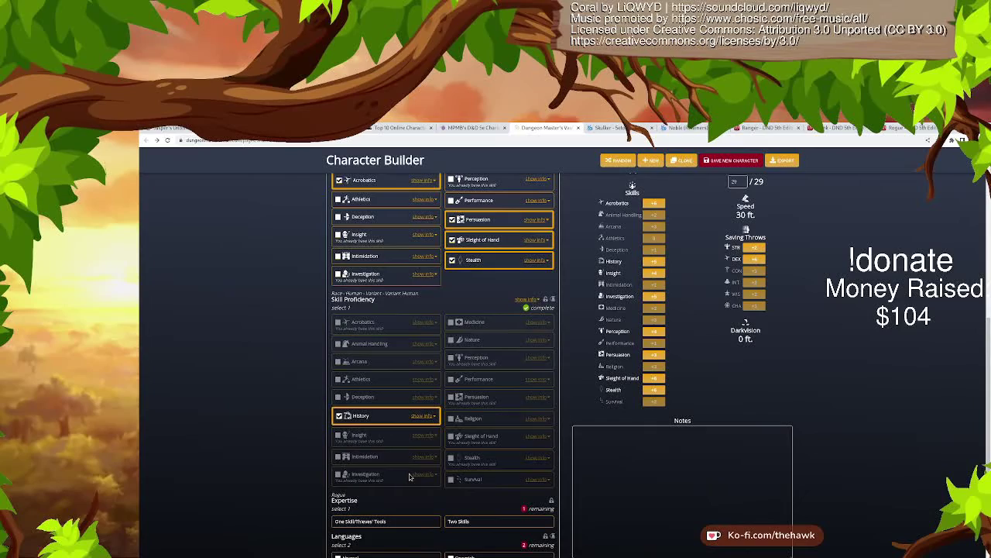
pyautogui.scroll(-3, 410, 476)
pyautogui.scroll(3, 393, 503)
pyautogui.scroll(10, 392, 504)
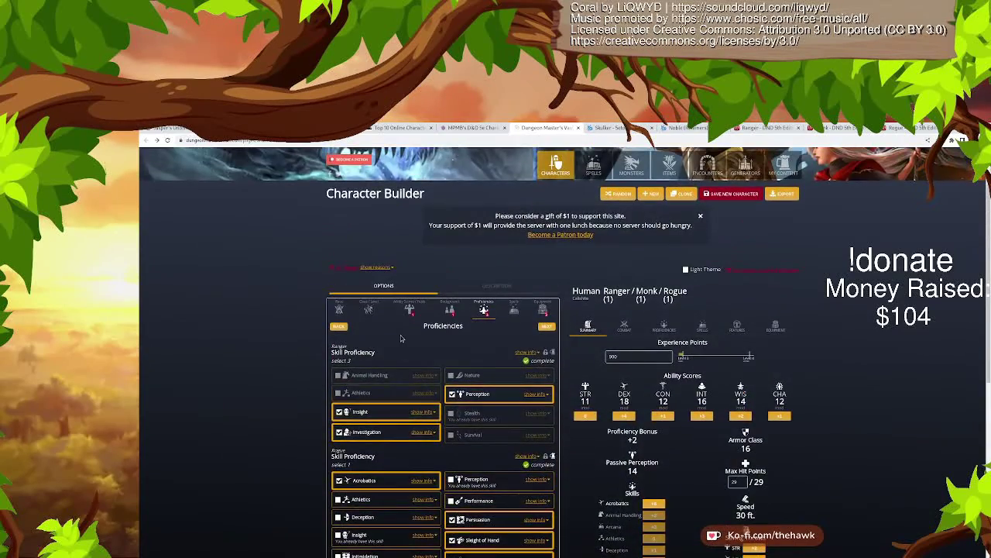
pyautogui.scroll(-4, 401, 338)
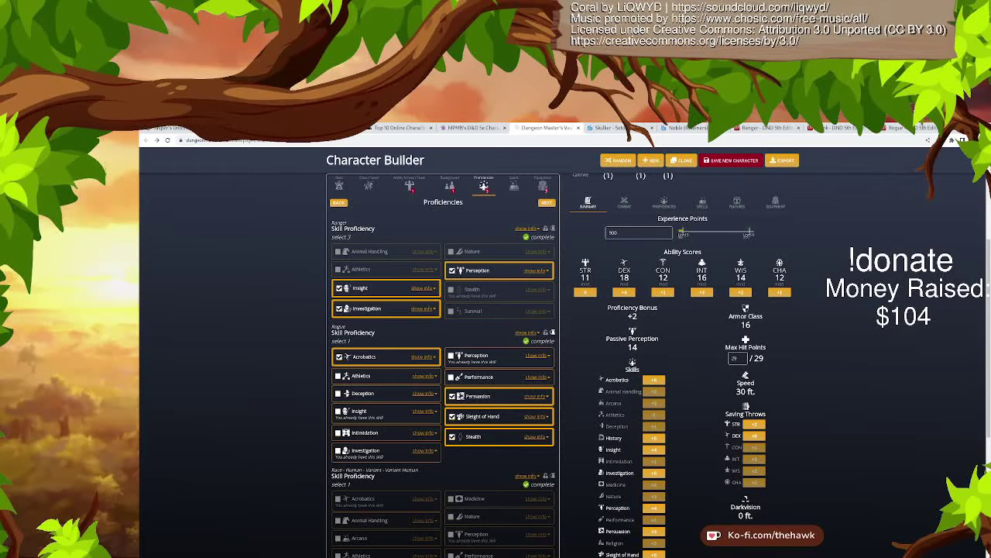
# Step: Check the class proficiencies on the Monk and Ranger wiki pages against the skills selected in the builder
pyautogui.click(854, 137)
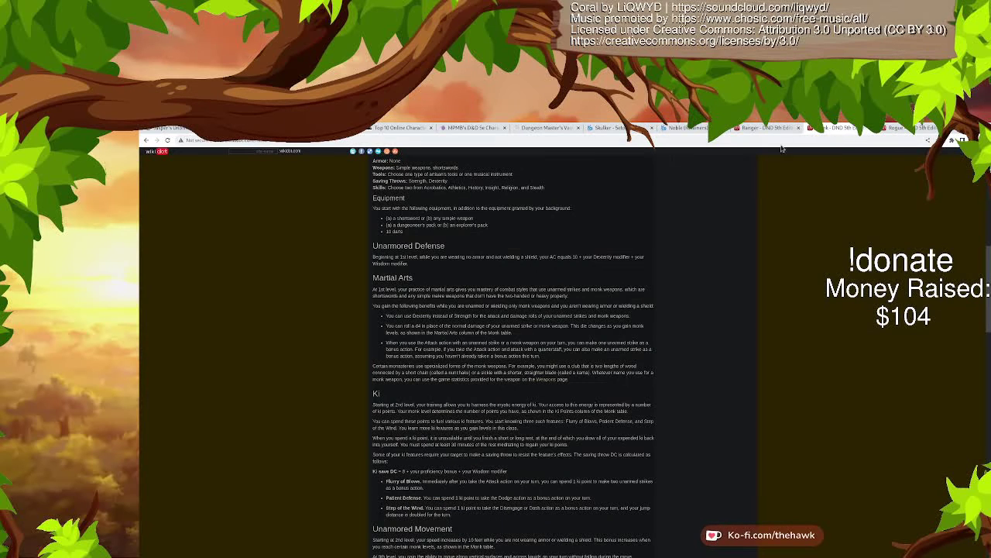
pyautogui.scroll(-2, 573, 264)
pyautogui.scroll(4, 419, 283)
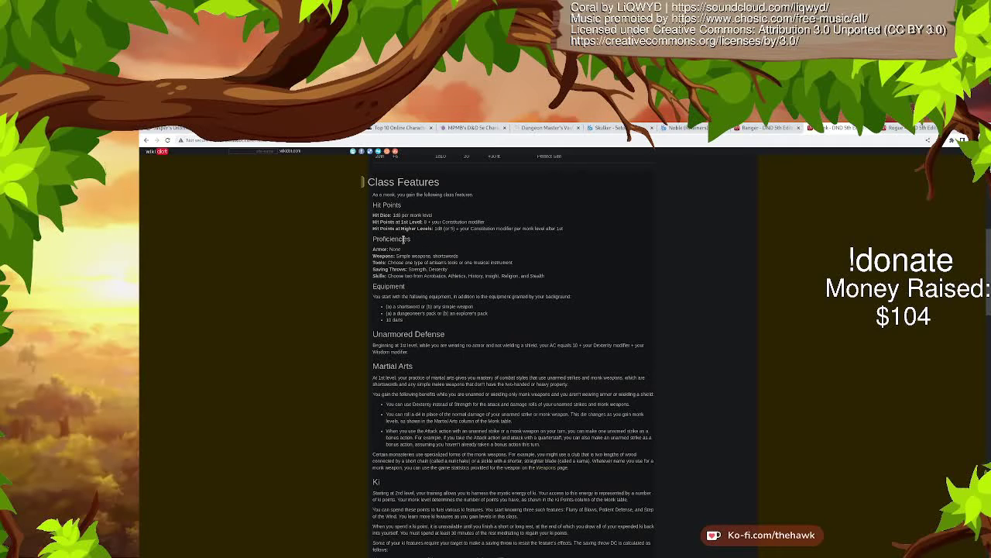
pyautogui.click(775, 129)
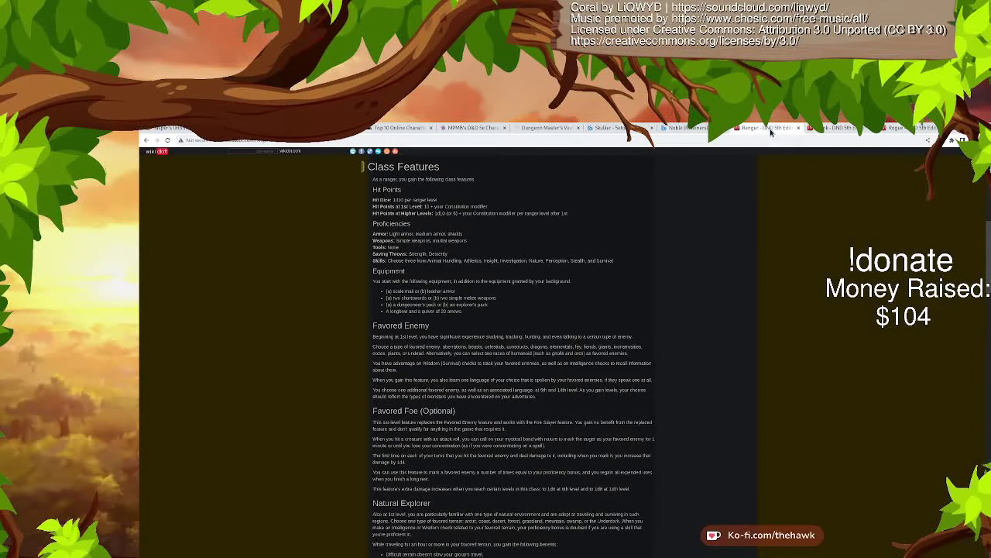
pyautogui.click(556, 128)
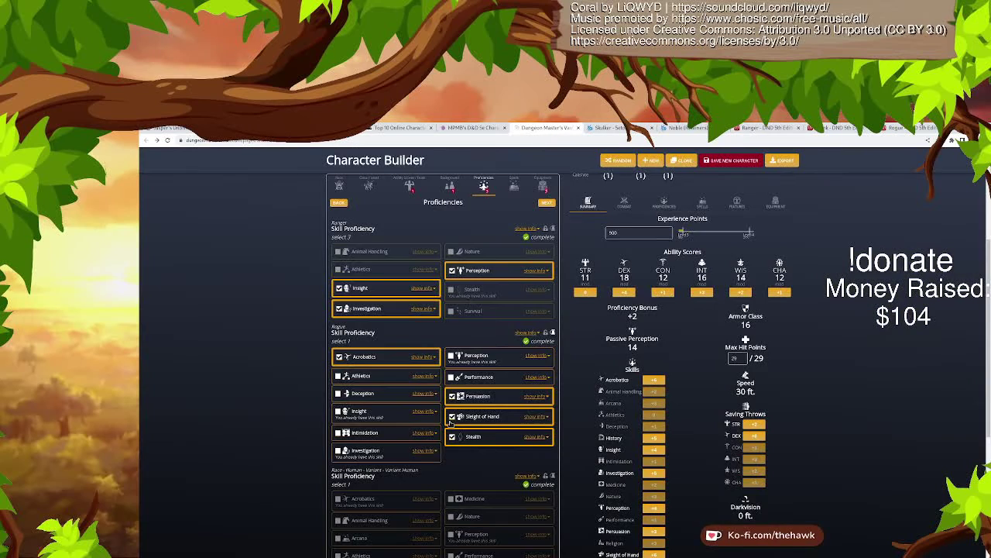
pyautogui.scroll(-5, 452, 423)
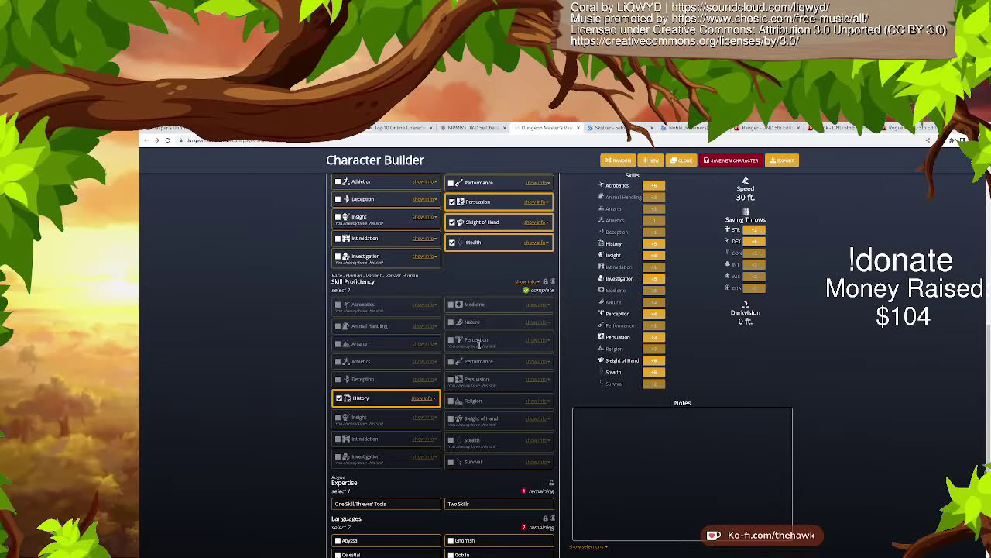
# Step: Search the web for "variant human 5e", read the Variant Human wiki page's traits, and close it
pyautogui.hotkey('ctrl', 't')
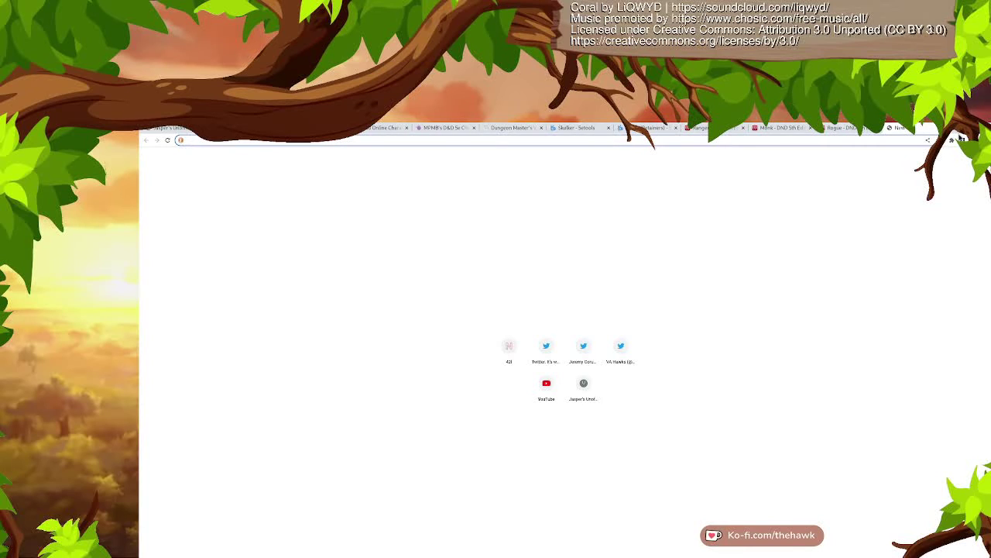
pyautogui.write('variant human 5')
pyautogui.press('Return')
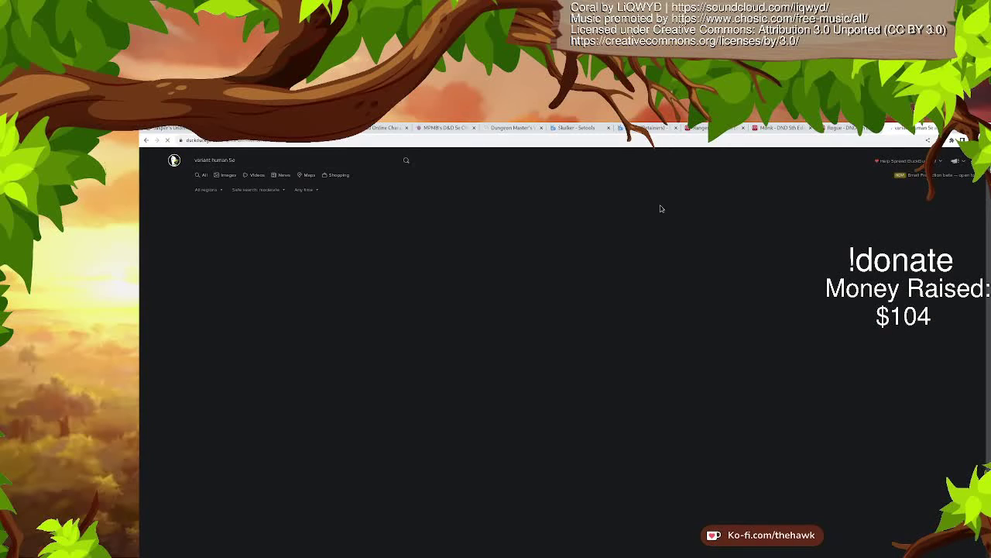
pyautogui.click(279, 279)
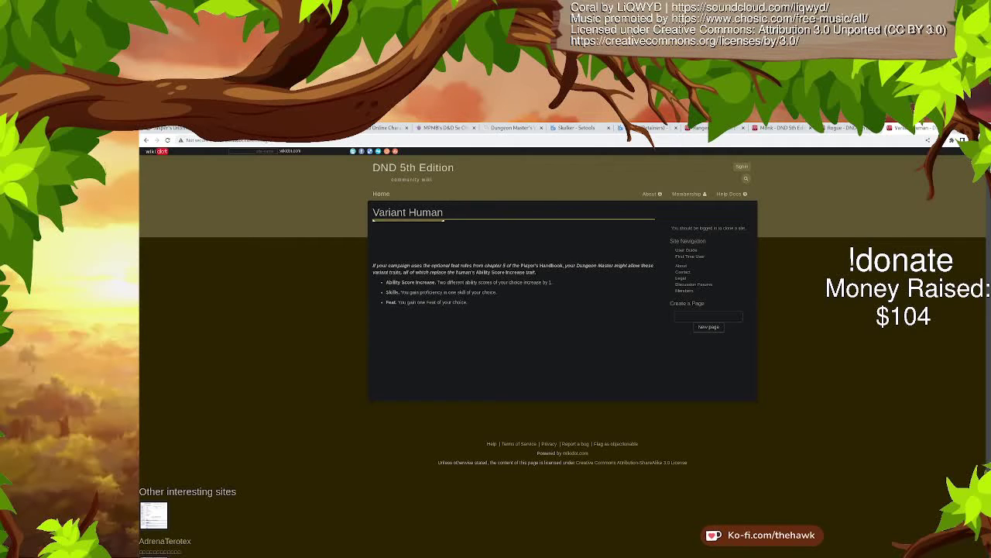
pyautogui.click(938, 128)
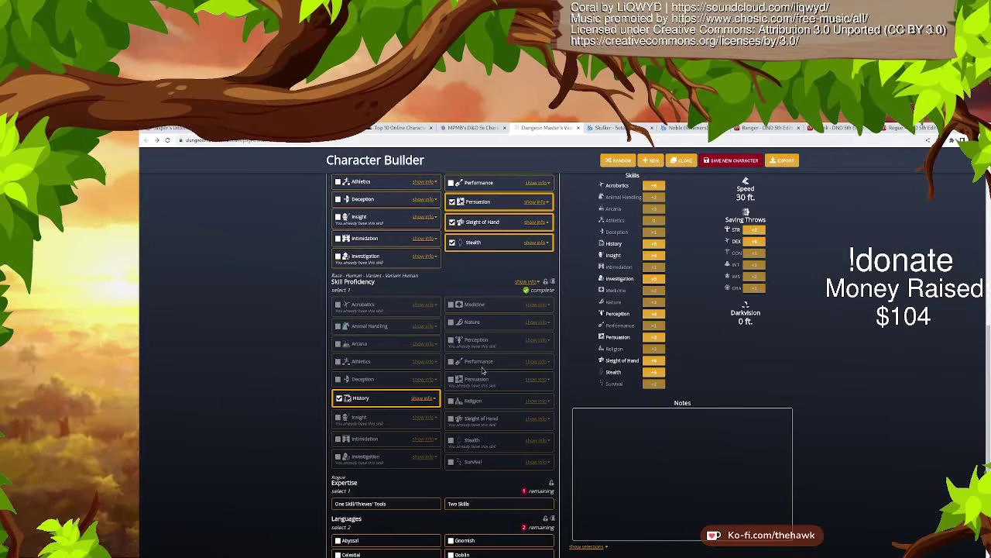
# Step: Review the Variant Human skill, Rogue Expertise and Languages choices in the builder's proficiencies
pyautogui.scroll(-1, 480, 374)
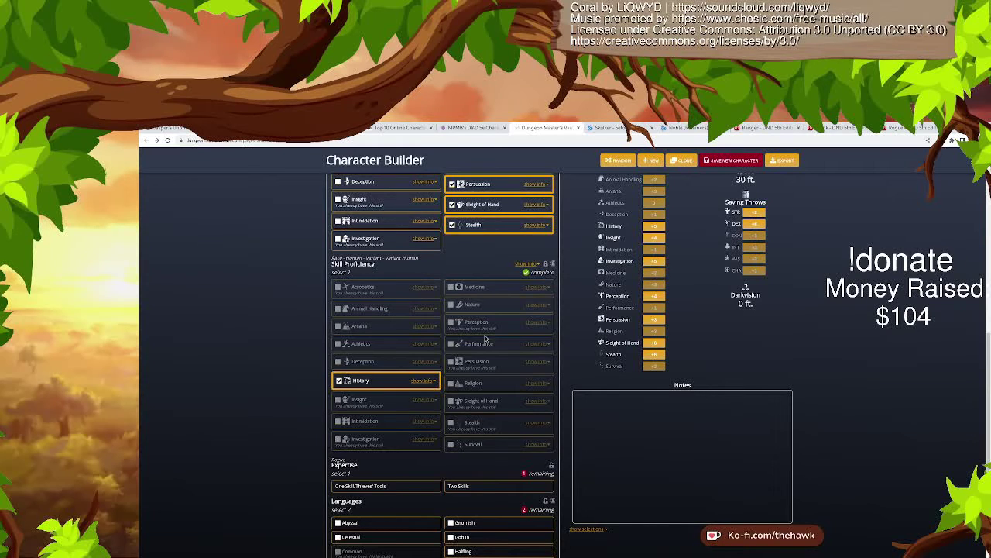
pyautogui.scroll(-2, 434, 490)
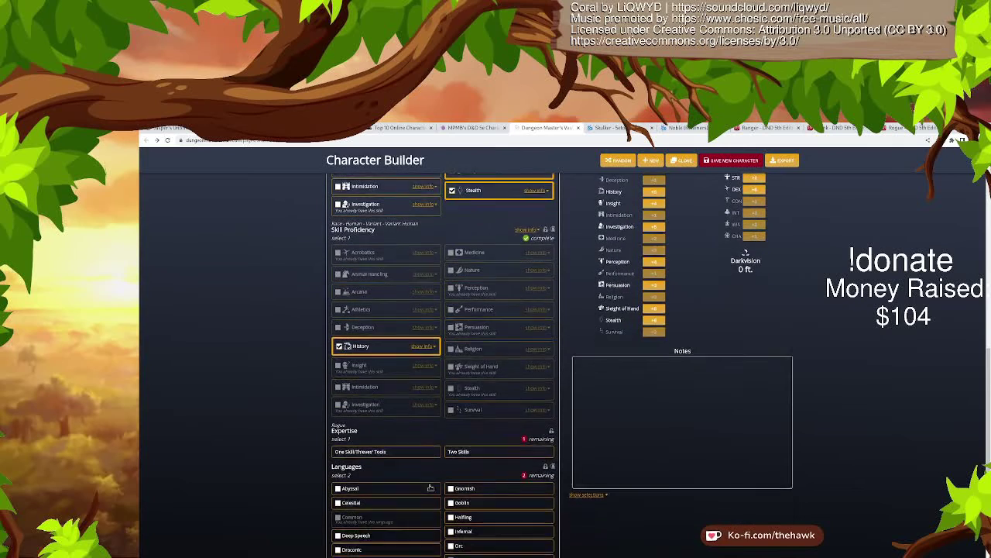
pyautogui.scroll(-3, 430, 486)
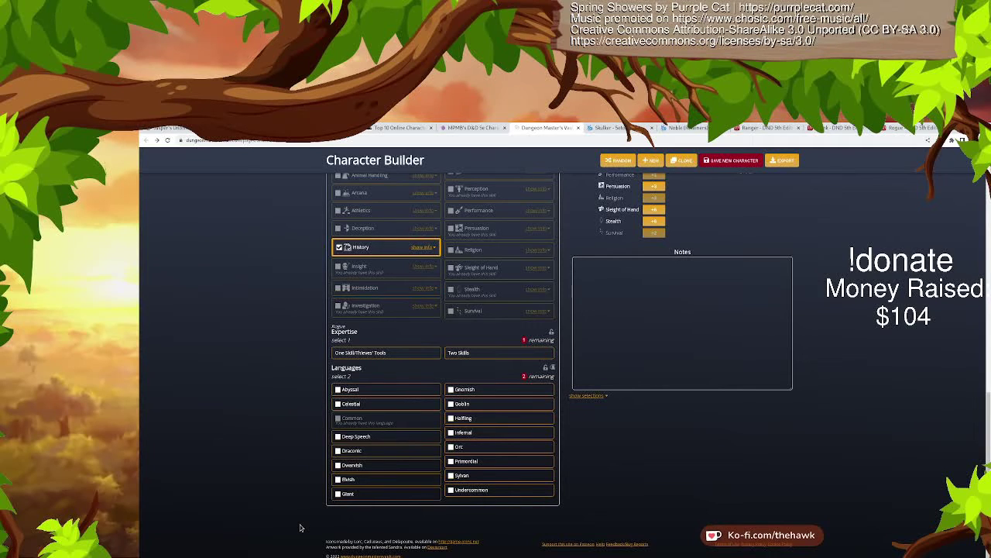
pyautogui.scroll(3, 300, 527)
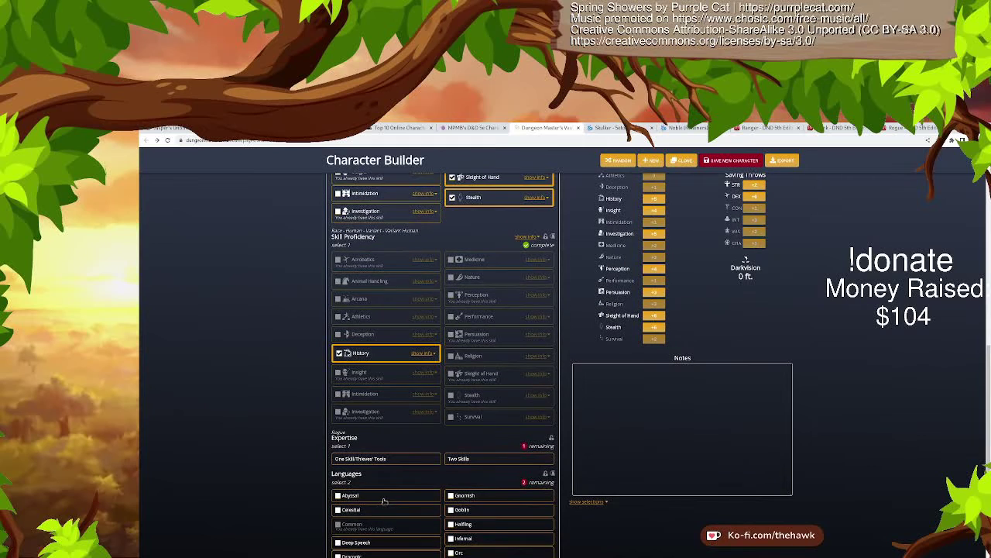
pyautogui.scroll(-1, 383, 501)
# Step: Compare the Ranger and Monk wiki pages and the Variant Noble (Retainers) background with the builder's Languages choices
pyautogui.click(772, 128)
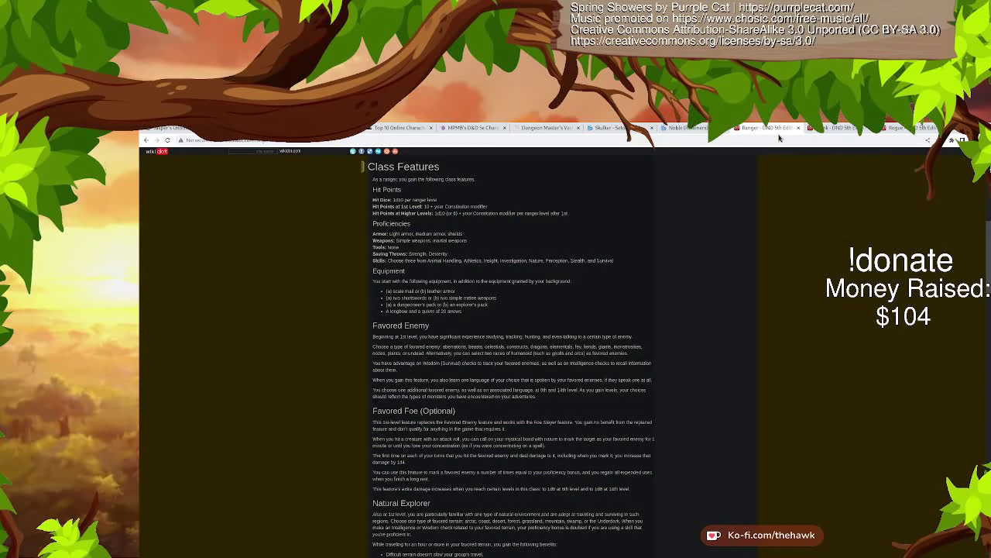
pyautogui.click(835, 128)
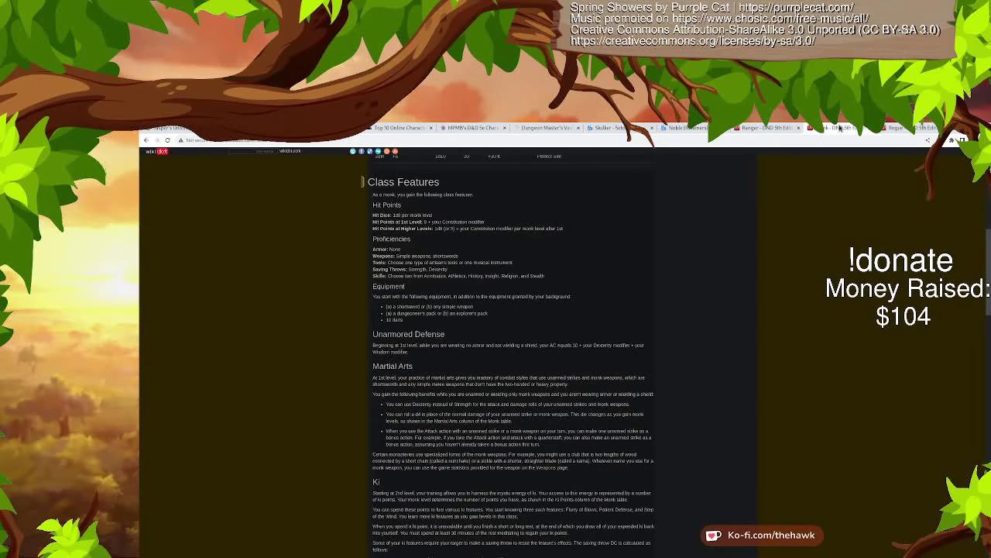
pyautogui.click(783, 129)
pyautogui.click(683, 129)
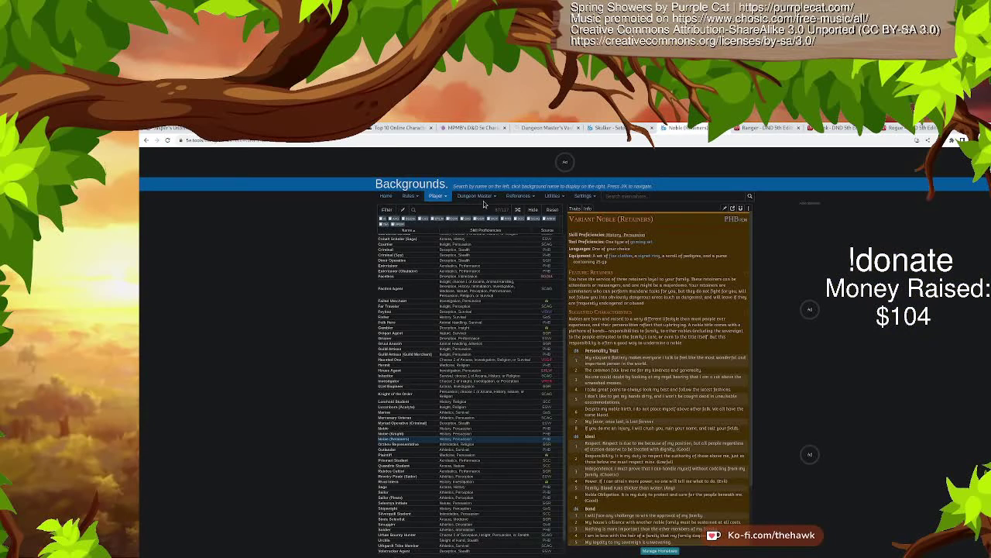
pyautogui.click(605, 130)
pyautogui.click(546, 128)
pyautogui.scroll(-1, 470, 350)
pyautogui.scroll(-1, 471, 350)
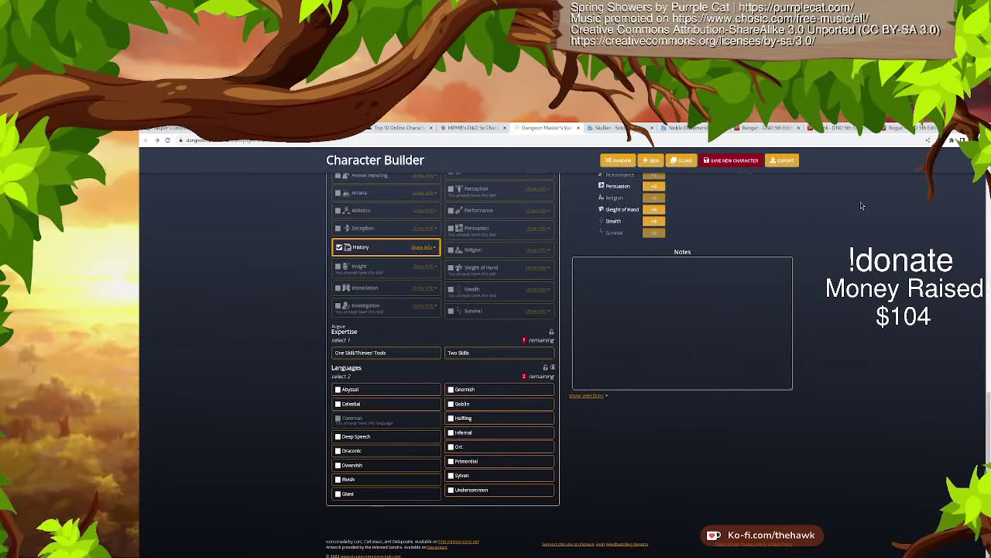
pyautogui.click(777, 130)
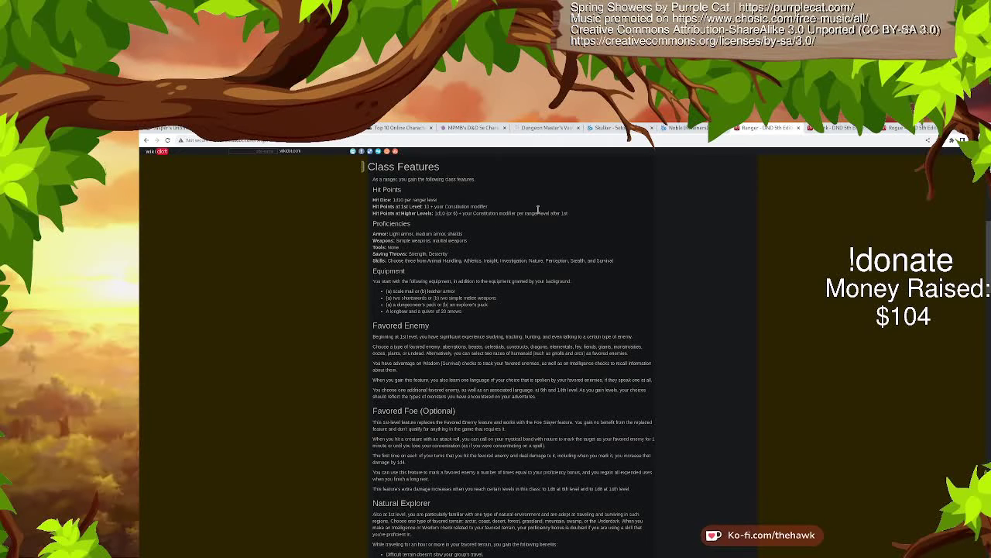
pyautogui.click(697, 128)
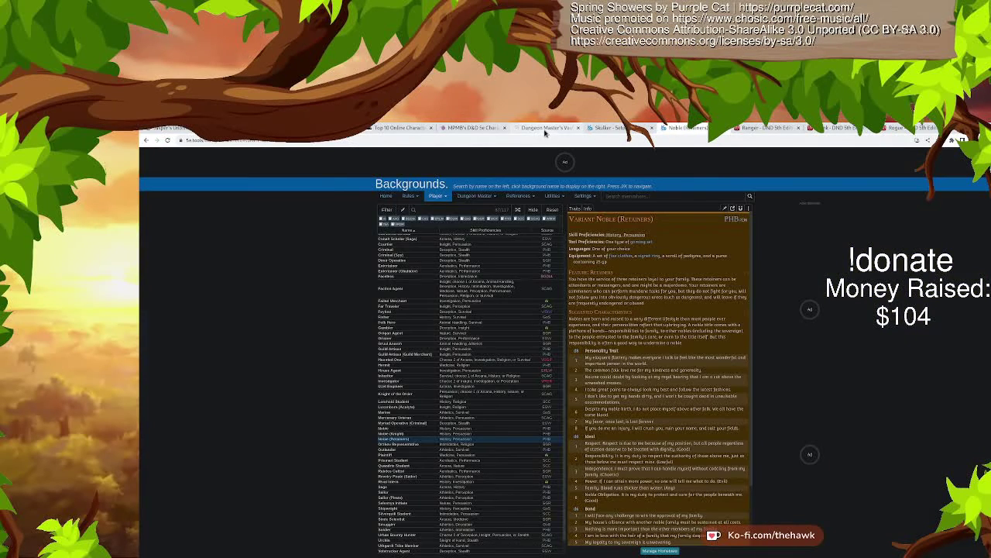
pyautogui.click(549, 132)
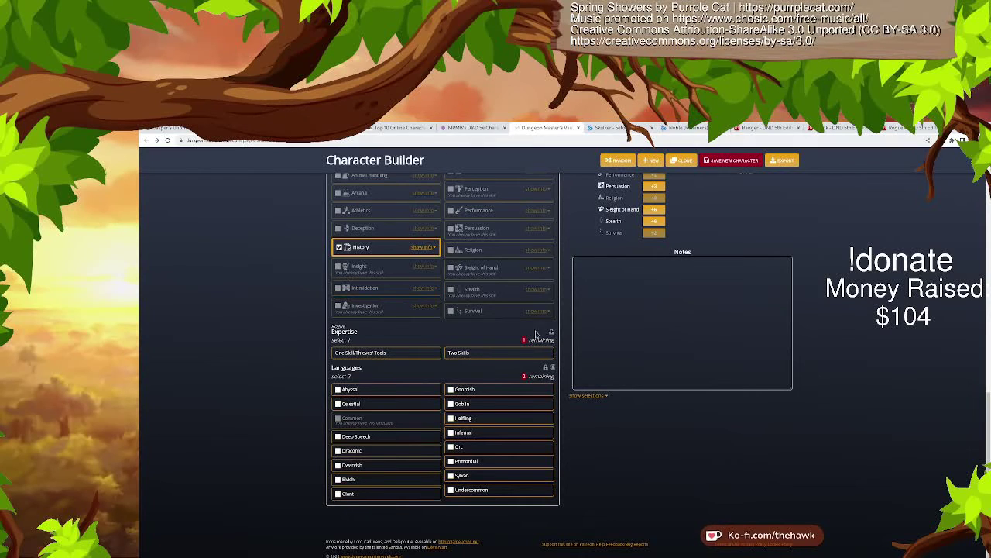
# Step: Advance past Spells to the Equipment section and review its item categories and the Ranger starting equipment choices
pyautogui.scroll(10, 545, 354)
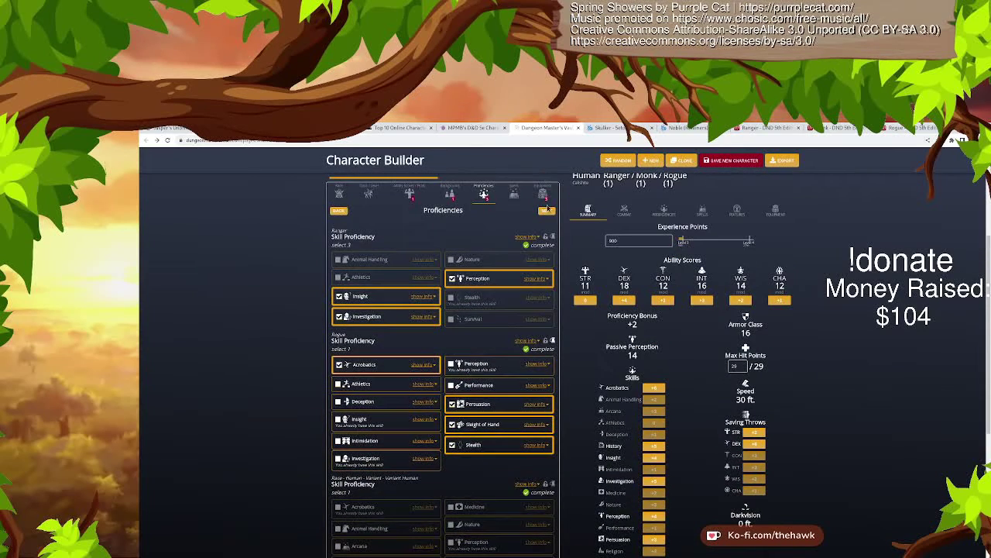
pyautogui.click(546, 212)
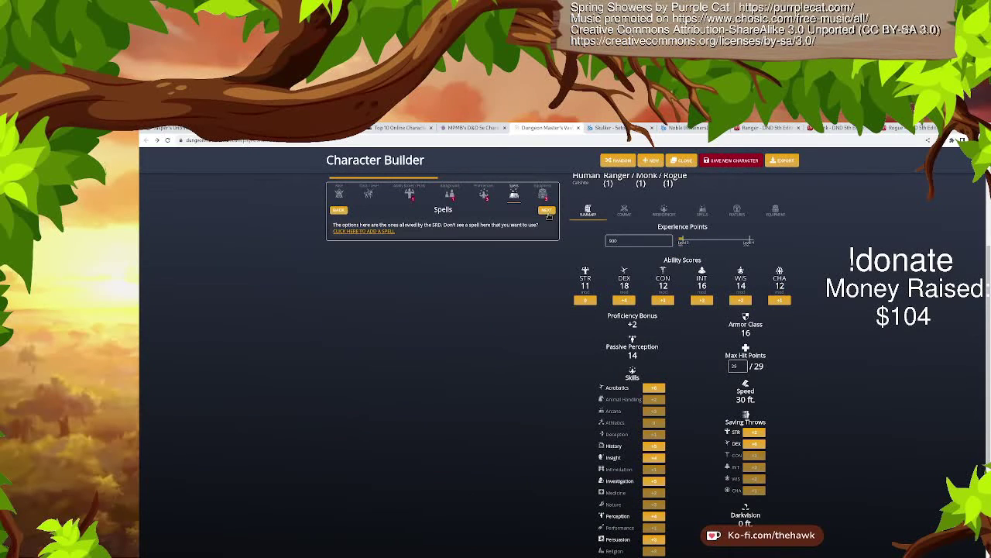
pyautogui.click(547, 216)
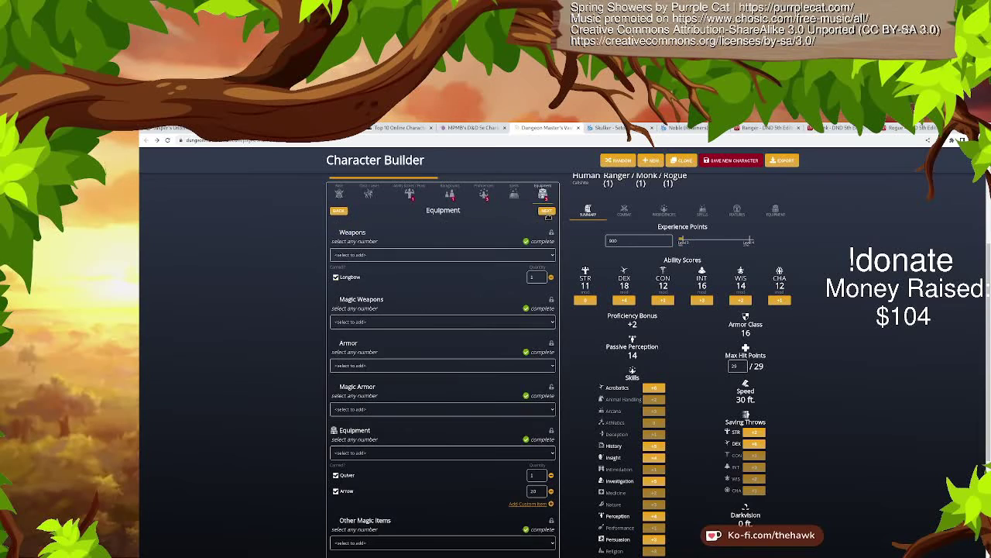
pyautogui.scroll(-1, 498, 251)
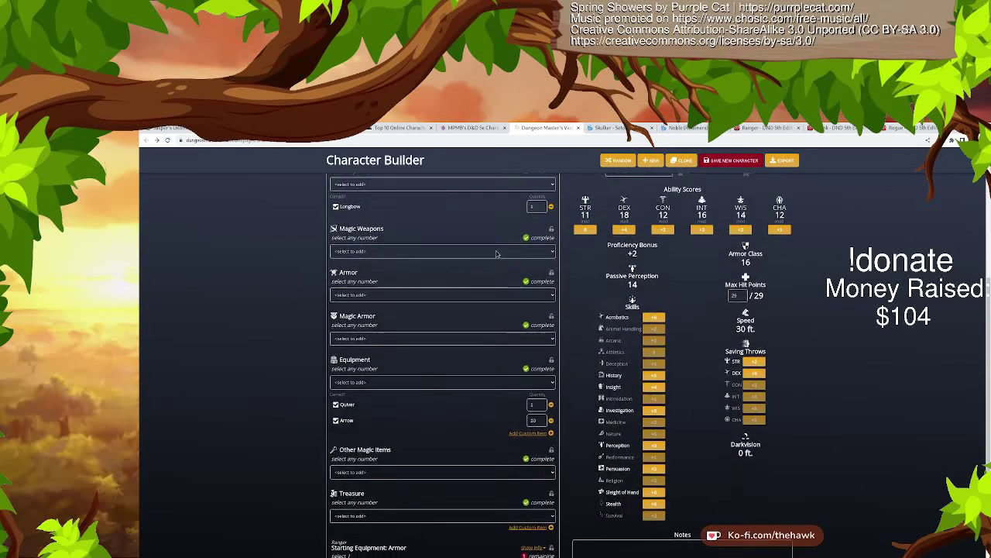
pyautogui.scroll(-3, 497, 254)
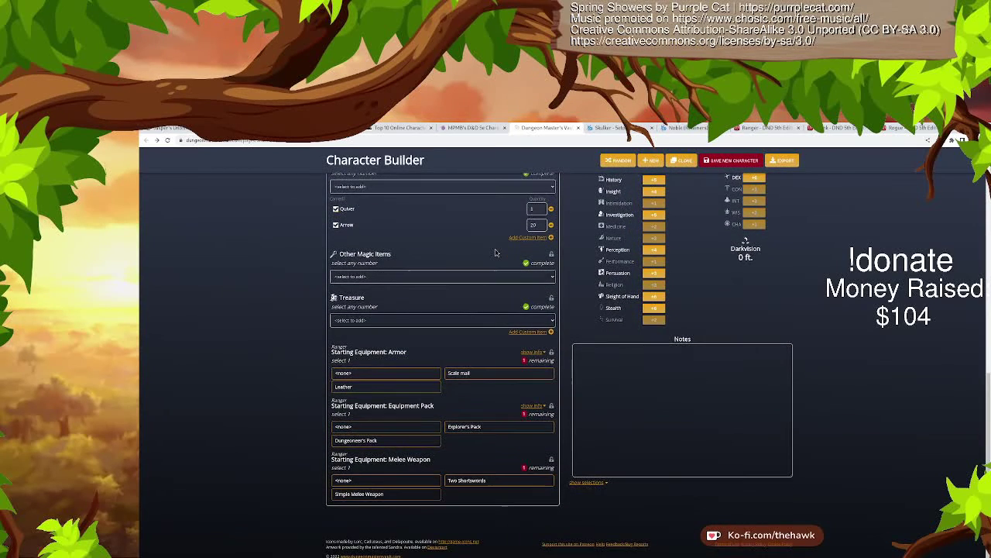
pyautogui.scroll(3, 496, 253)
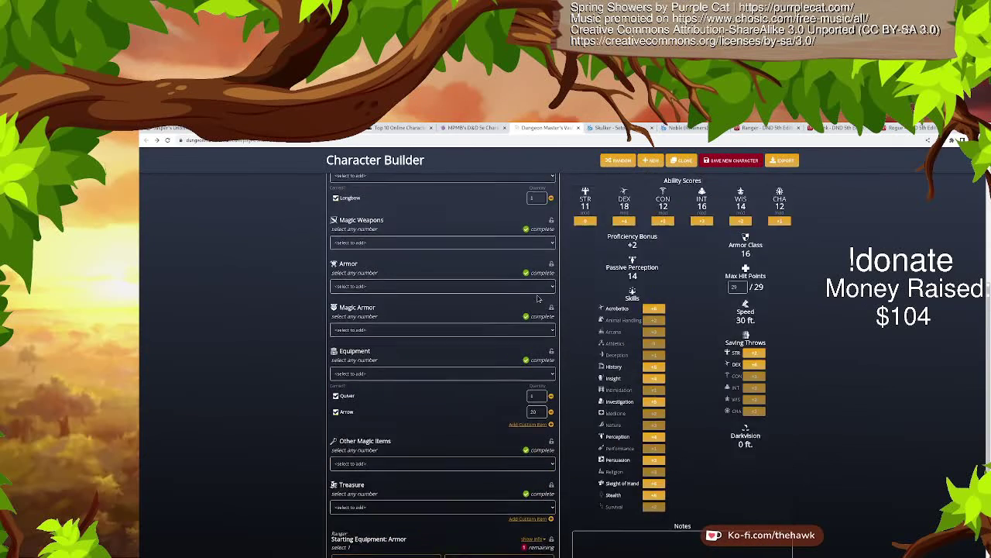
pyautogui.scroll(2, 538, 298)
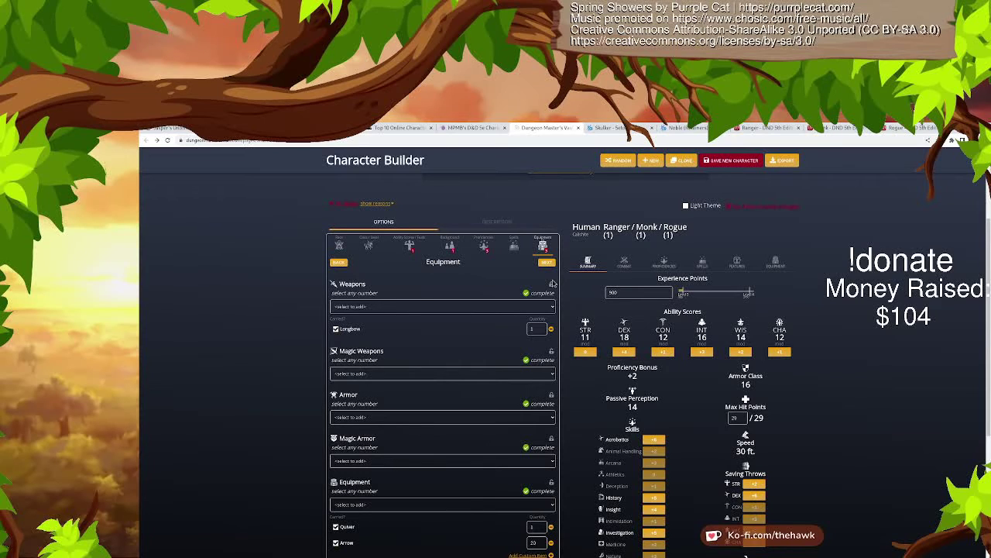
pyautogui.click(736, 262)
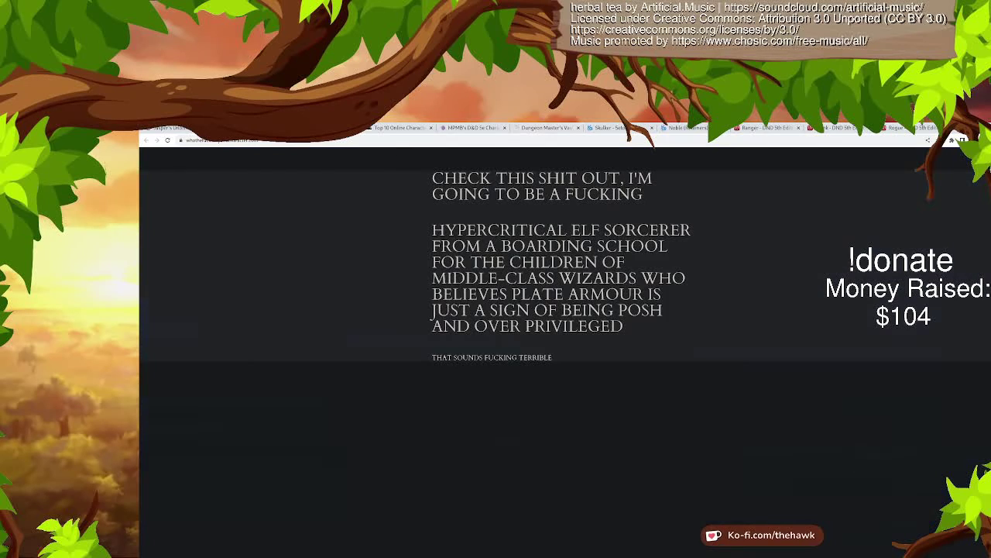
# Step: Load the Nitter site in place of the random character page and search its users for "dababymonitor"
pyautogui.click(368, 142)
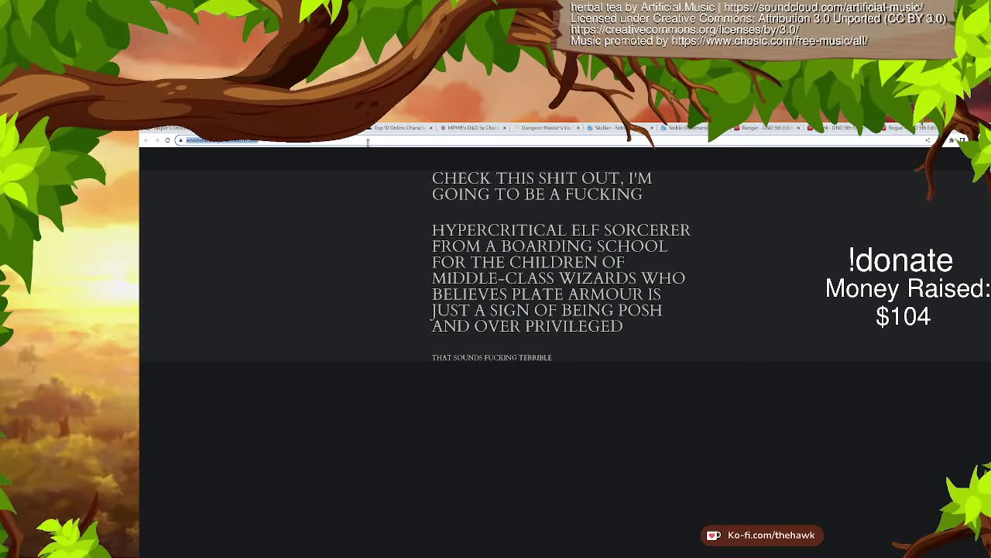
pyautogui.write('twitter')
pyautogui.press('Return')
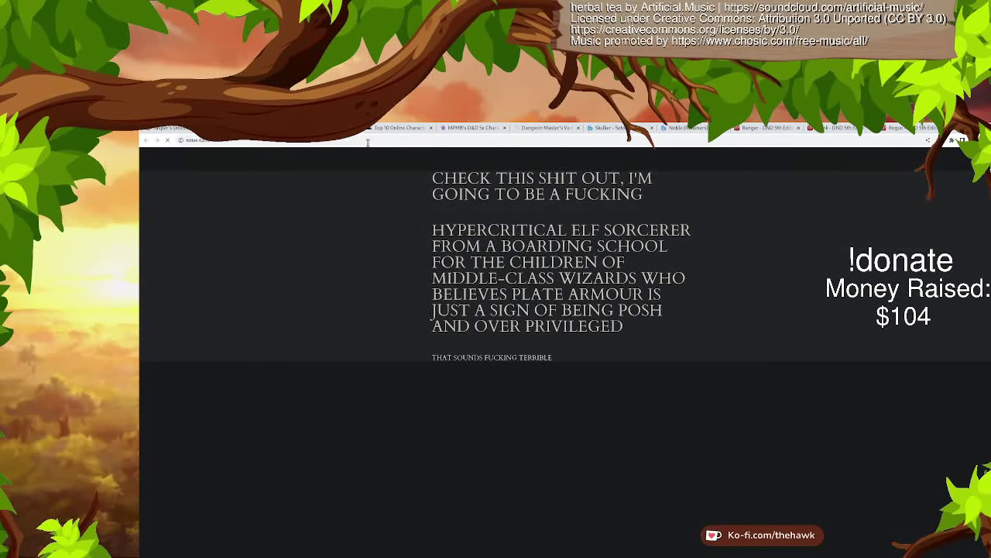
pyautogui.write('dababy')
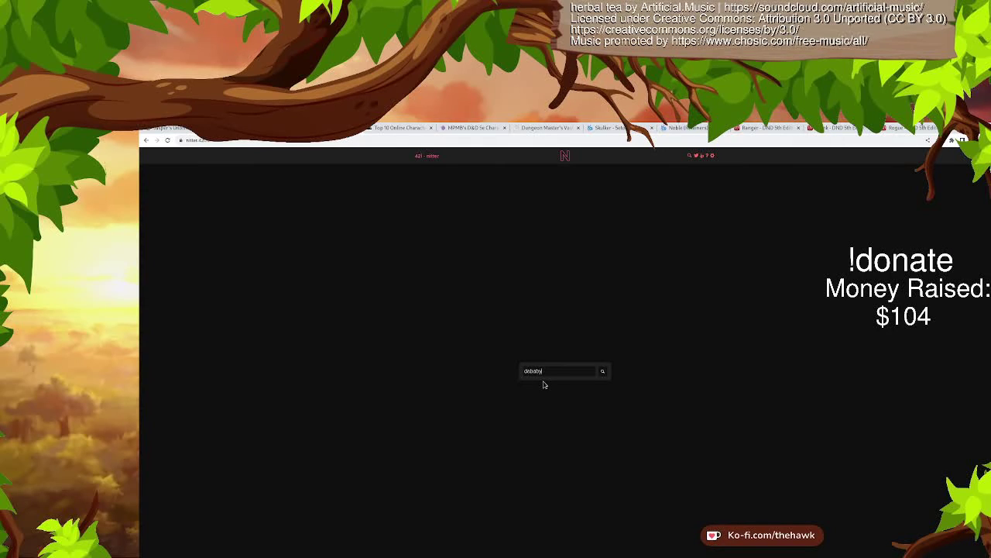
pyautogui.write('monitor')
pyautogui.press('Return')
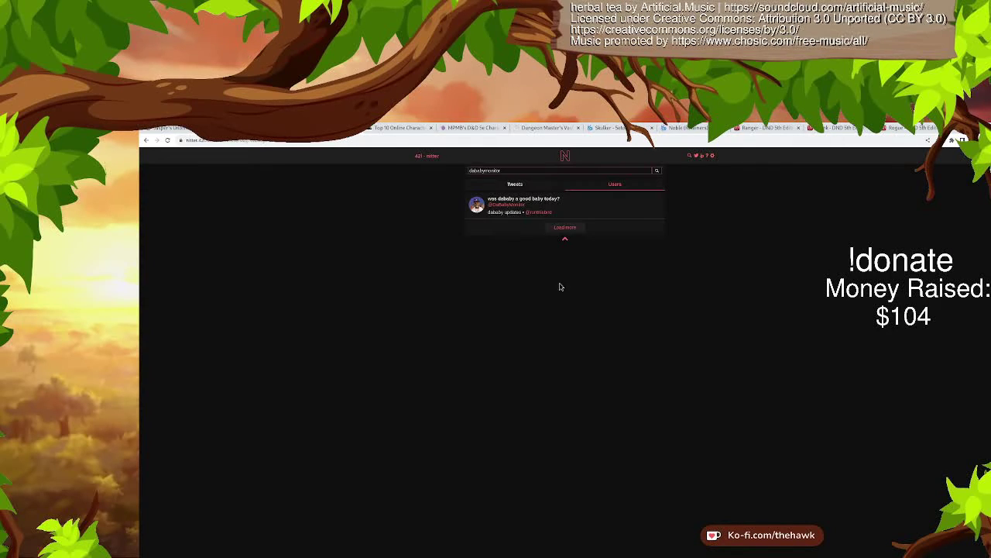
# Step: Browse the DaBabyMonitor profile's tweets and read the story and donation list on its linked Diaper Drive fundraiser page
pyautogui.click(567, 209)
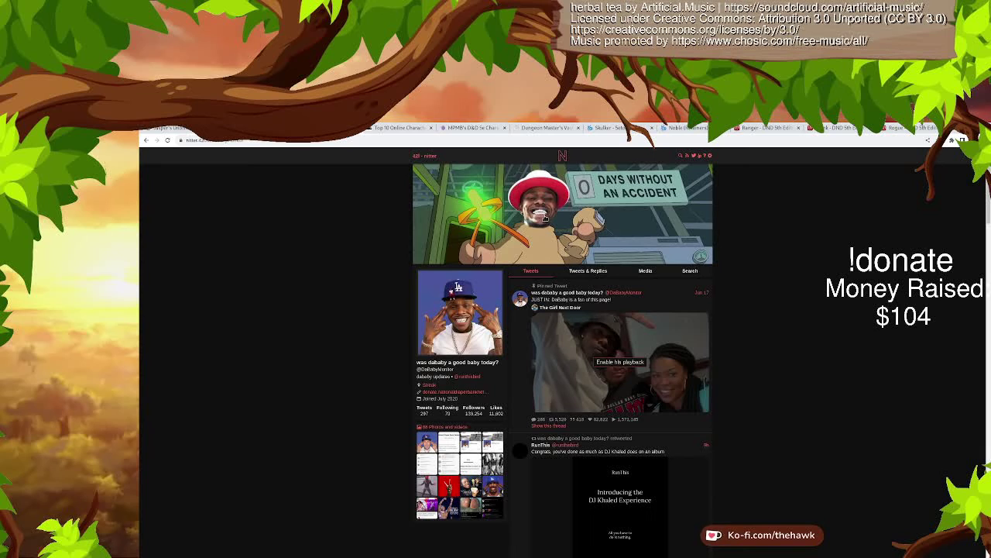
pyautogui.scroll(-5, 602, 373)
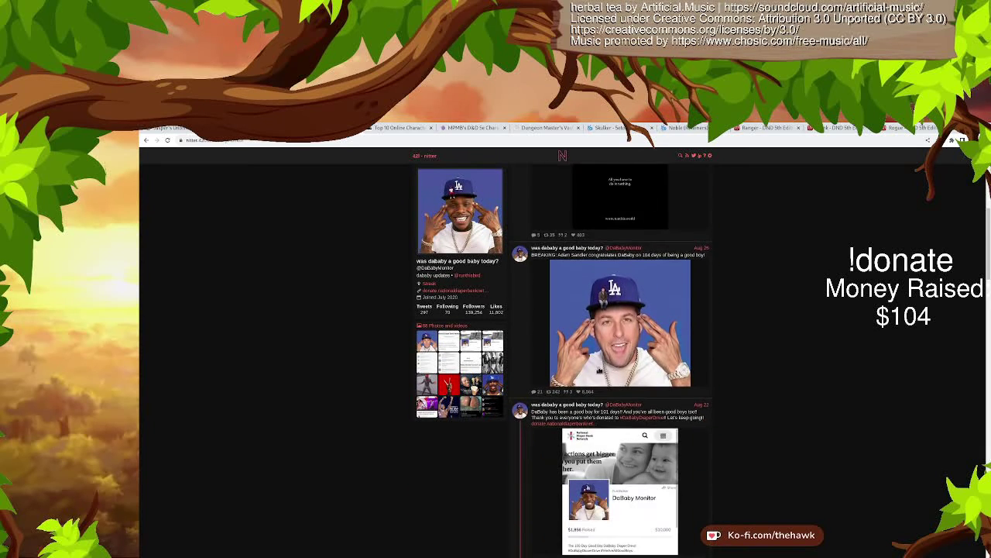
pyautogui.scroll(-3, 599, 371)
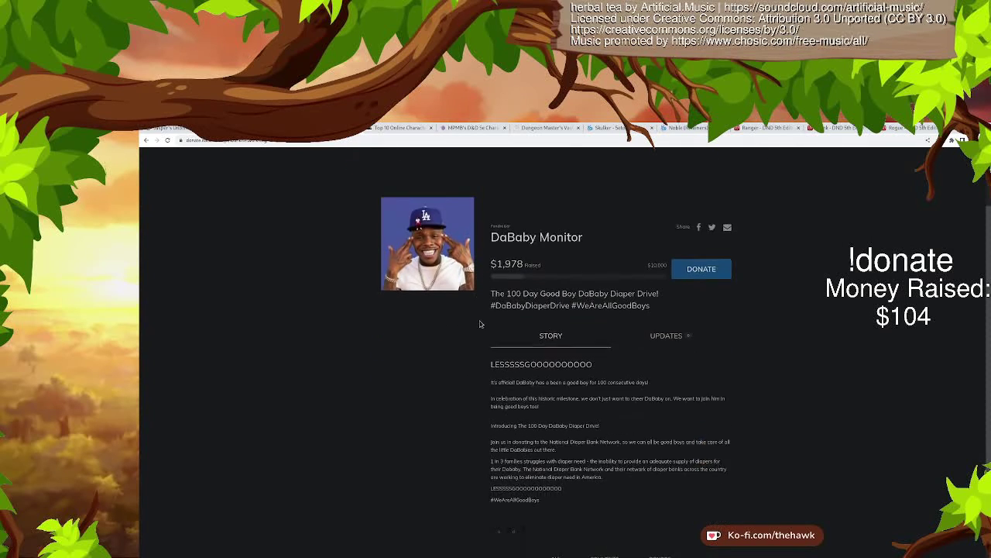
pyautogui.scroll(-3, 482, 326)
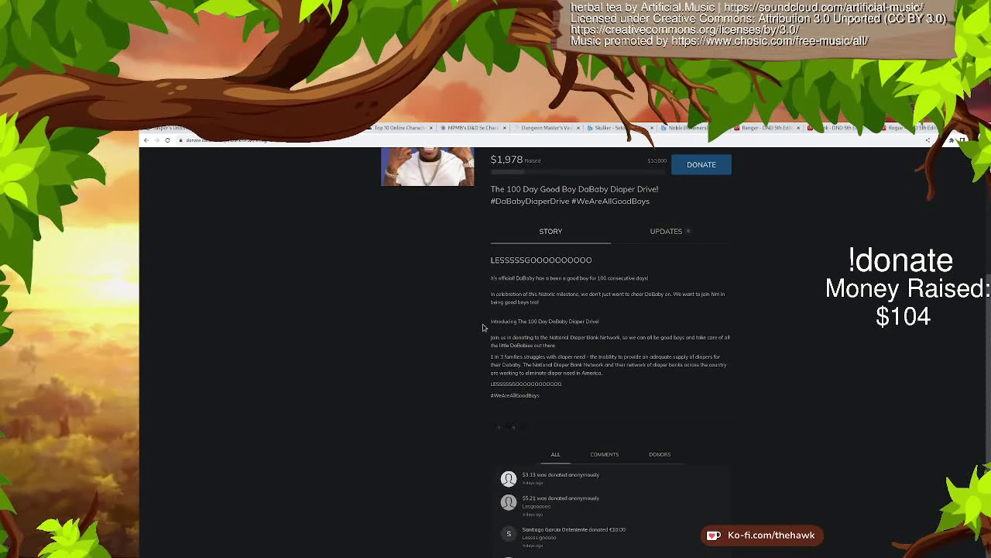
pyautogui.scroll(-1, 593, 484)
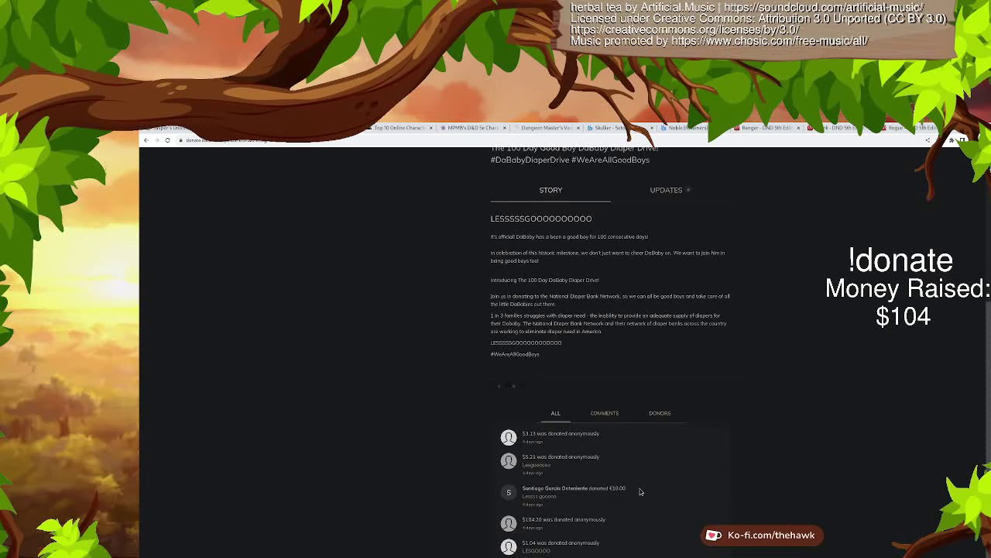